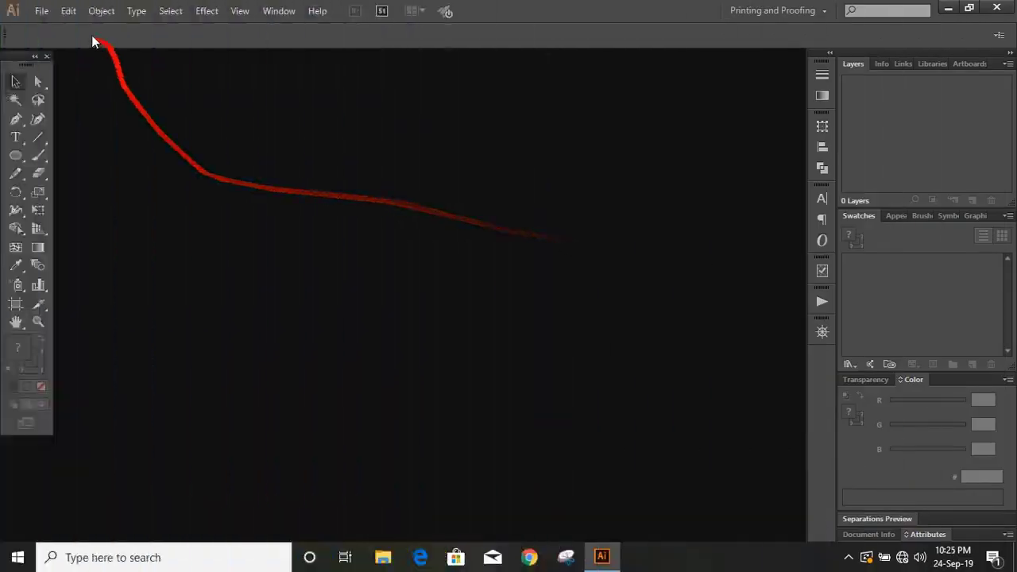
# Create a new blank A4 document with the colour mode switched from CMYK to RGB.
pyautogui.click(42, 12)
pyautogui.click(58, 28)
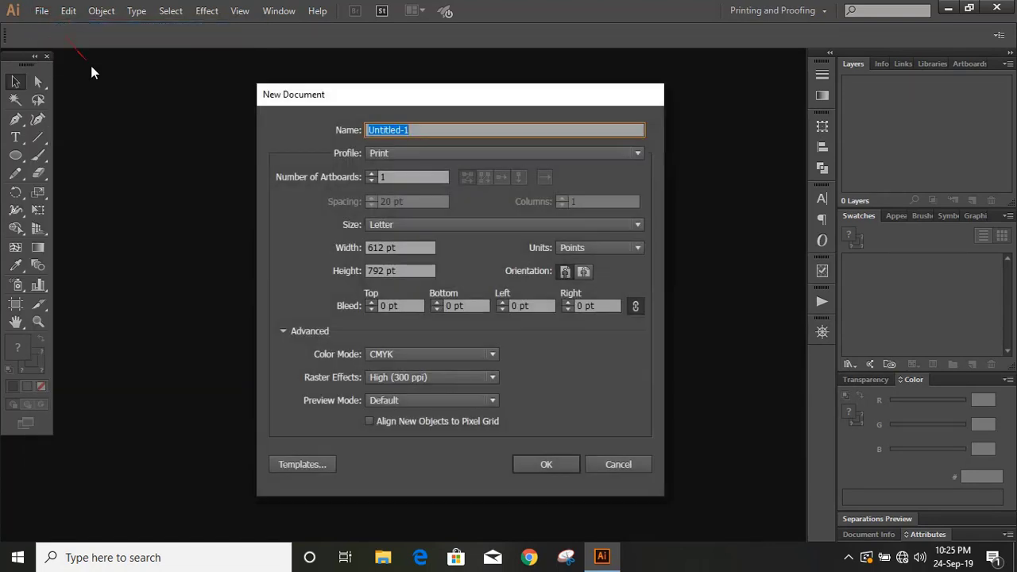
pyautogui.click(399, 224)
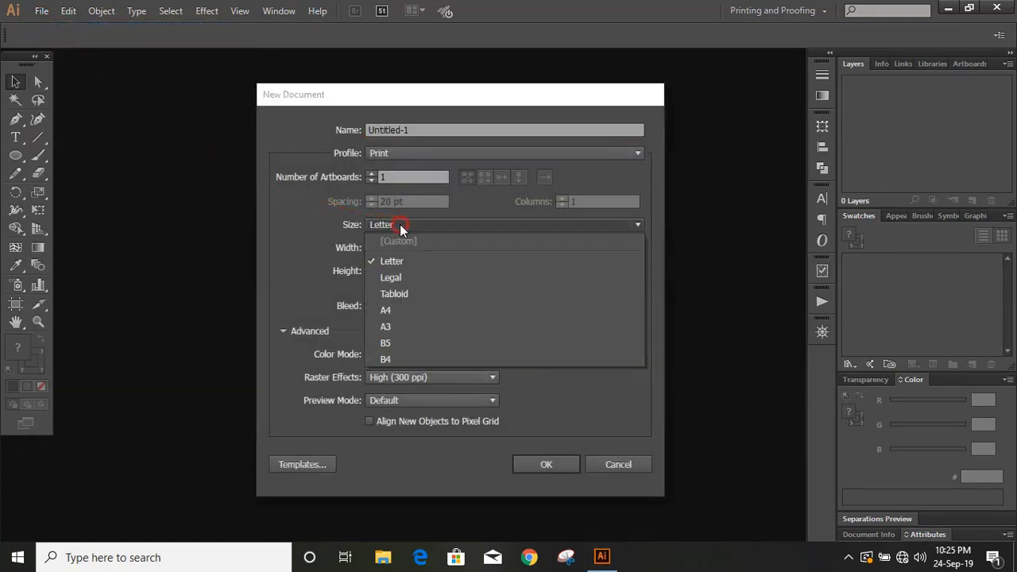
pyautogui.click(401, 311)
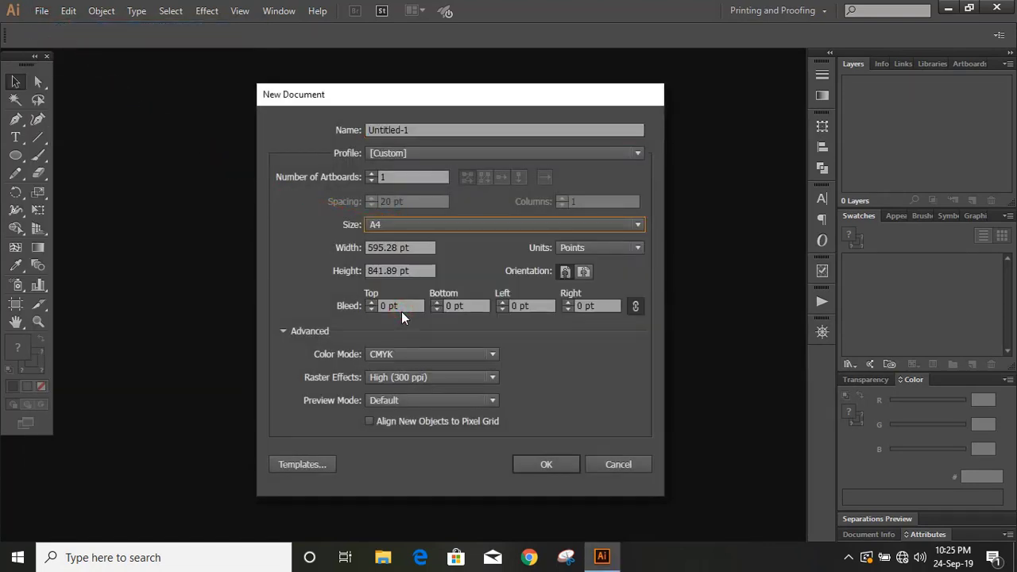
pyautogui.click(409, 355)
pyautogui.click(410, 387)
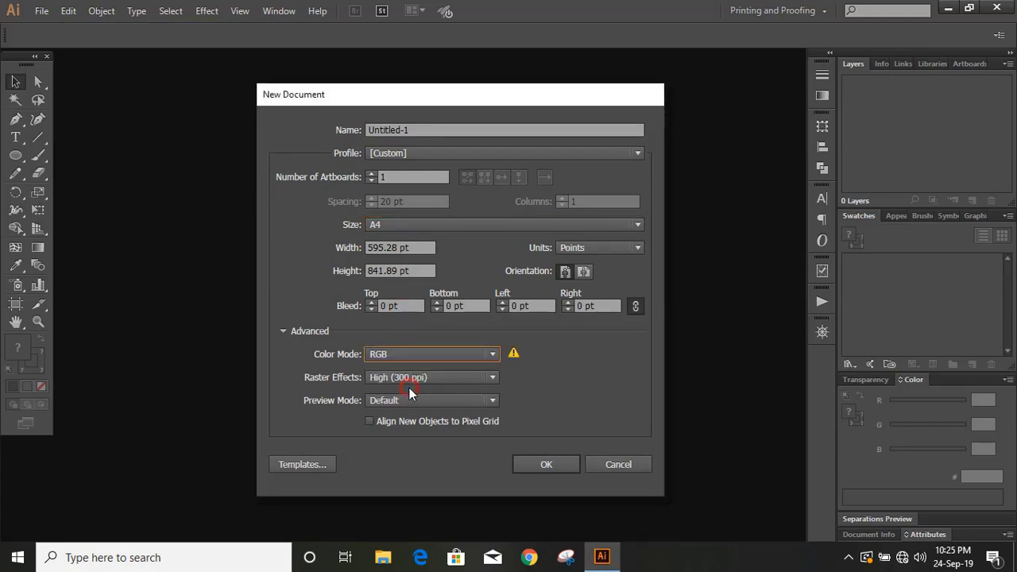
pyautogui.click(545, 465)
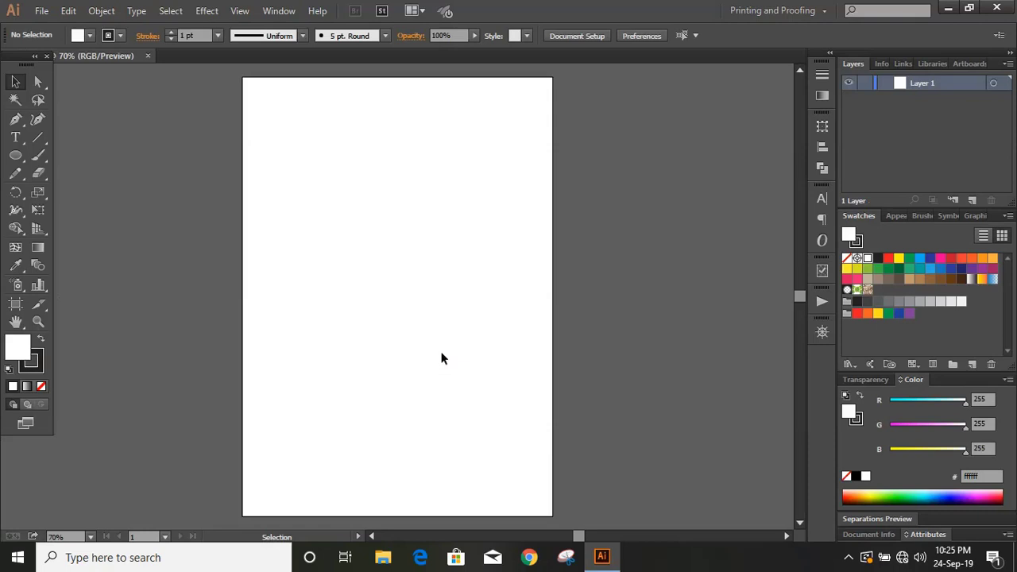
# Draw a tall blue rectangle down the page's left side.
pyautogui.rightClick(15, 155)
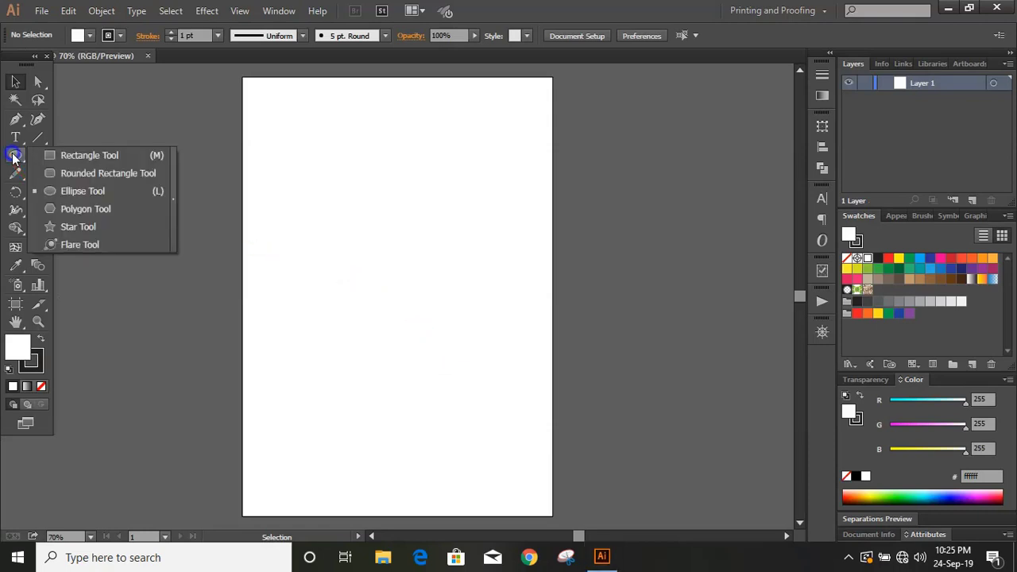
pyautogui.click(68, 157)
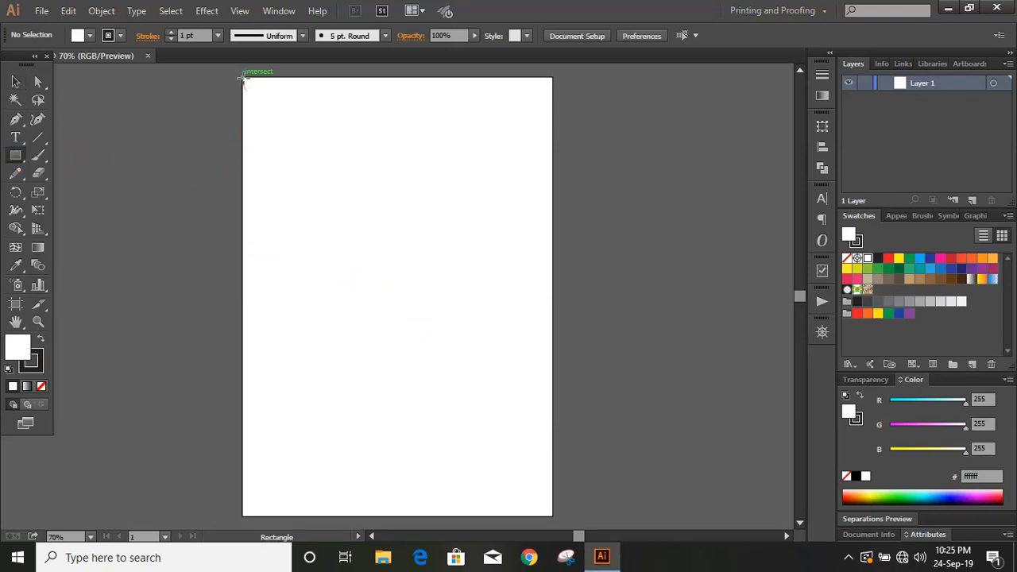
pyautogui.moveTo(243, 77); pyautogui.dragTo(364, 515)
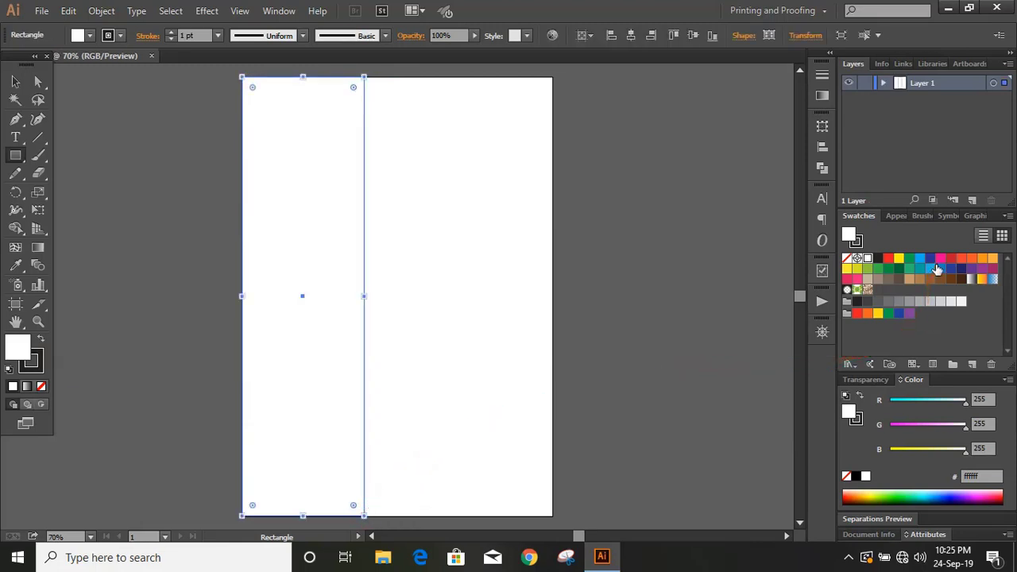
pyautogui.click(939, 268)
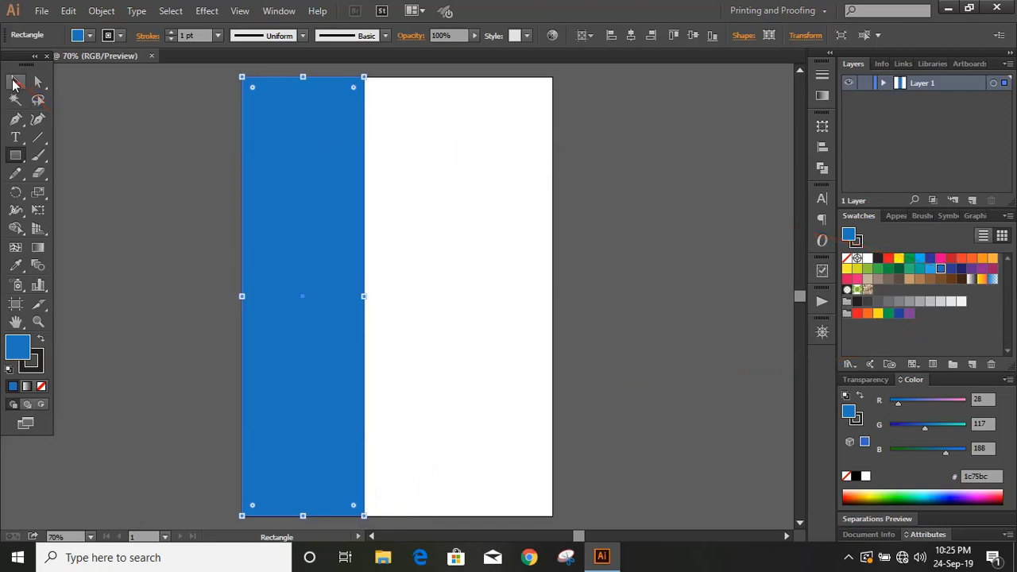
pyautogui.click(14, 83)
pyautogui.click(144, 270)
pyautogui.scroll(1, 147, 268)
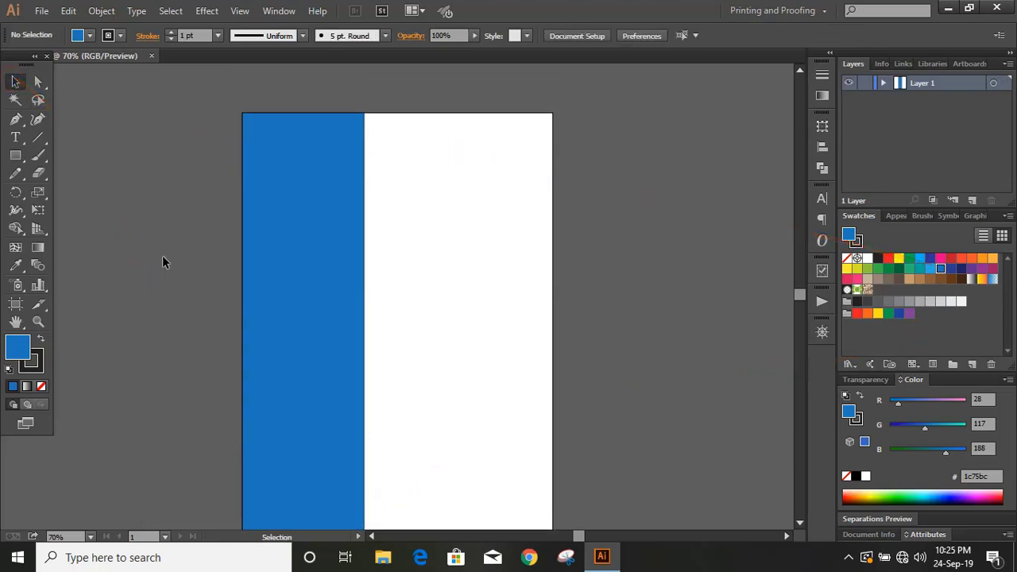
# Fully round the rectangle's two top corners.
pyautogui.click(289, 193)
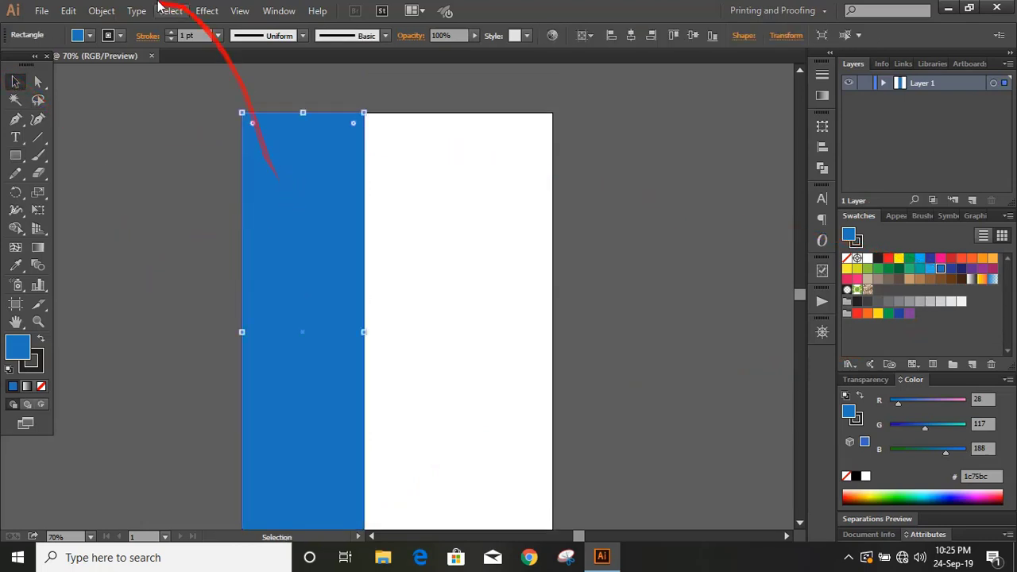
pyautogui.click(37, 81)
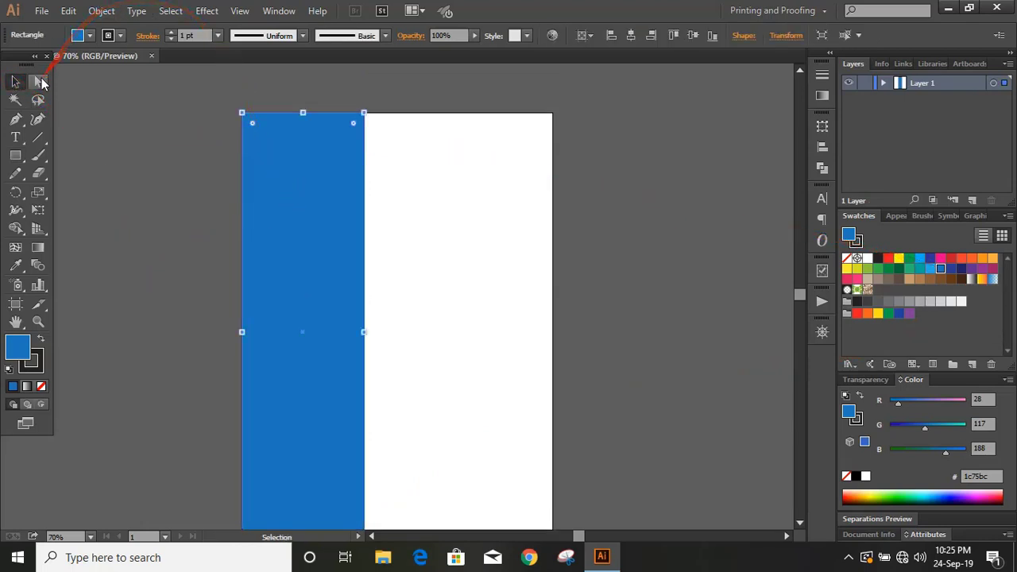
pyautogui.click(244, 113)
pyautogui.keyDown('shift'); pyautogui.click(364, 114); pyautogui.keyUp('shift')
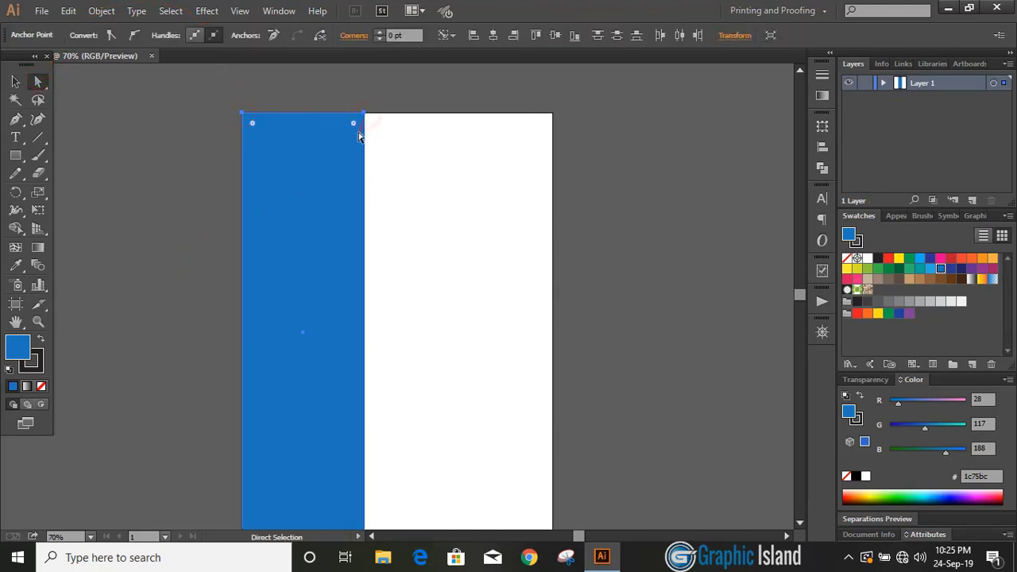
pyautogui.moveTo(353, 126); pyautogui.dragTo(341, 283)
# Nudge the rounded blue shape down two Shift-arrow steps.
pyautogui.click(15, 83)
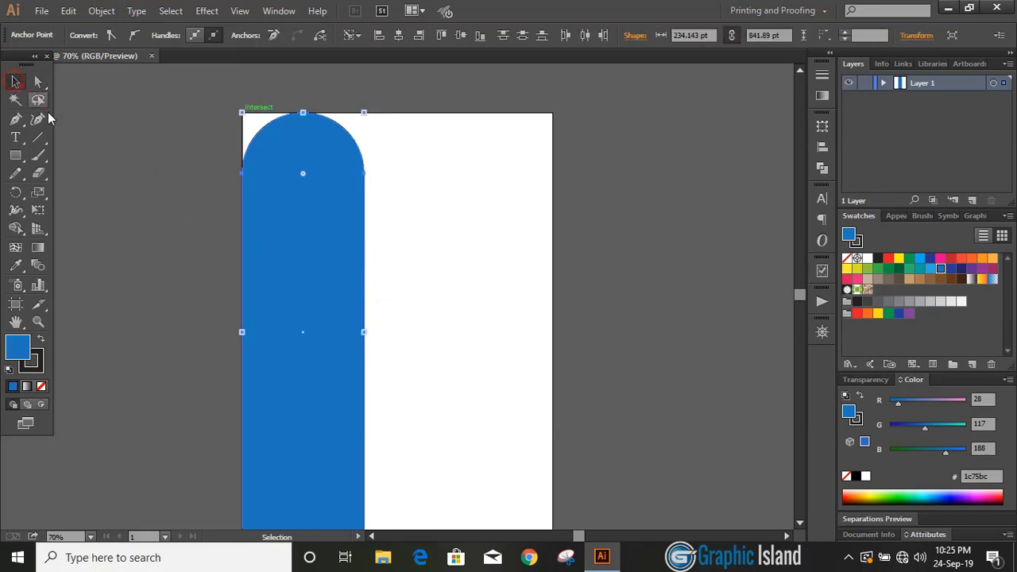
pyautogui.click(129, 183)
pyautogui.scroll(-1, 128, 180)
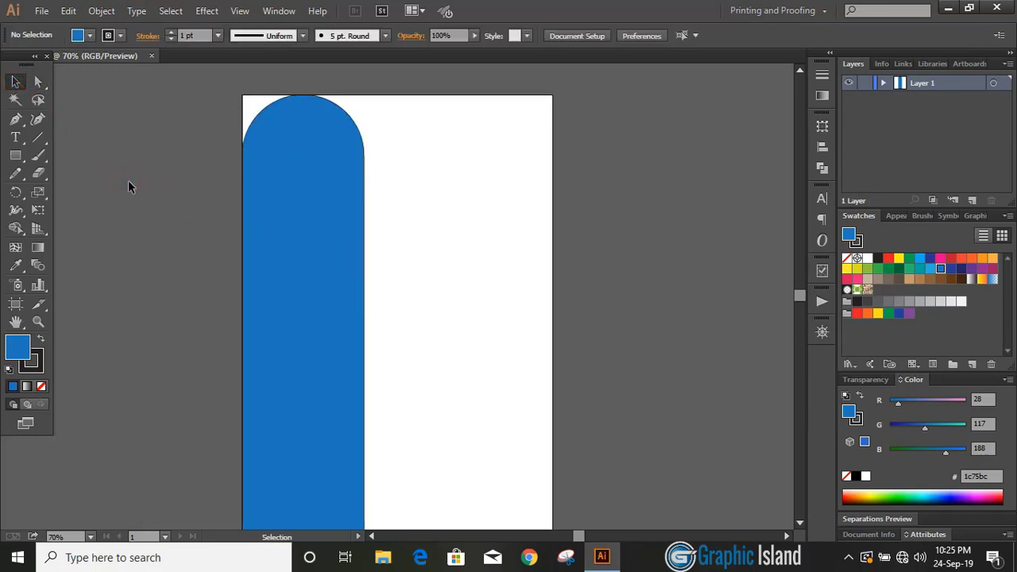
pyautogui.click(298, 186)
pyautogui.hotkey('shift', 'Down')
pyautogui.hotkey('shift', 'Down')
pyautogui.hotkey('shift', 'Down')
pyautogui.hotkey('shift', 'Down')
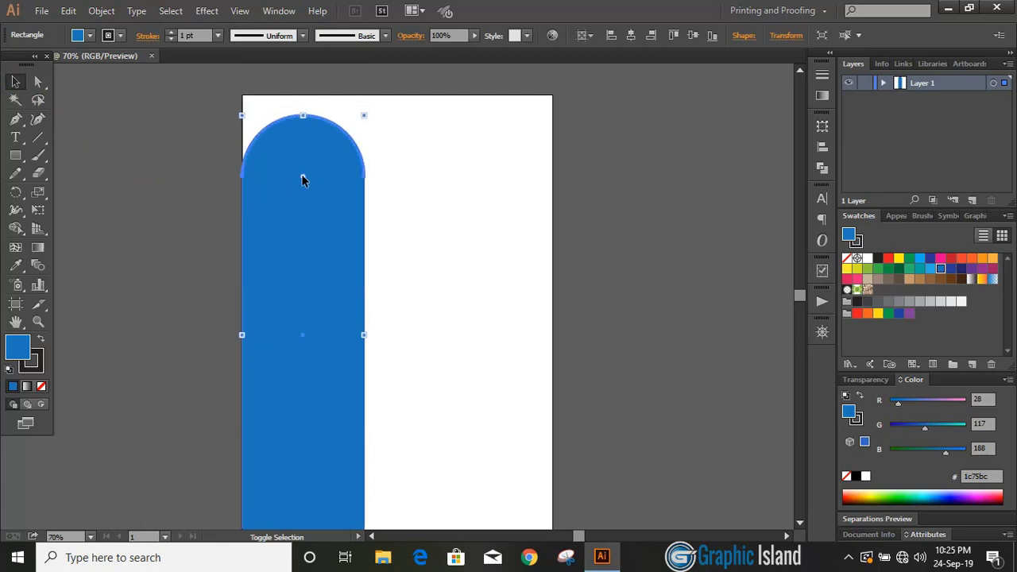
pyautogui.hotkey('shift', 'Down')
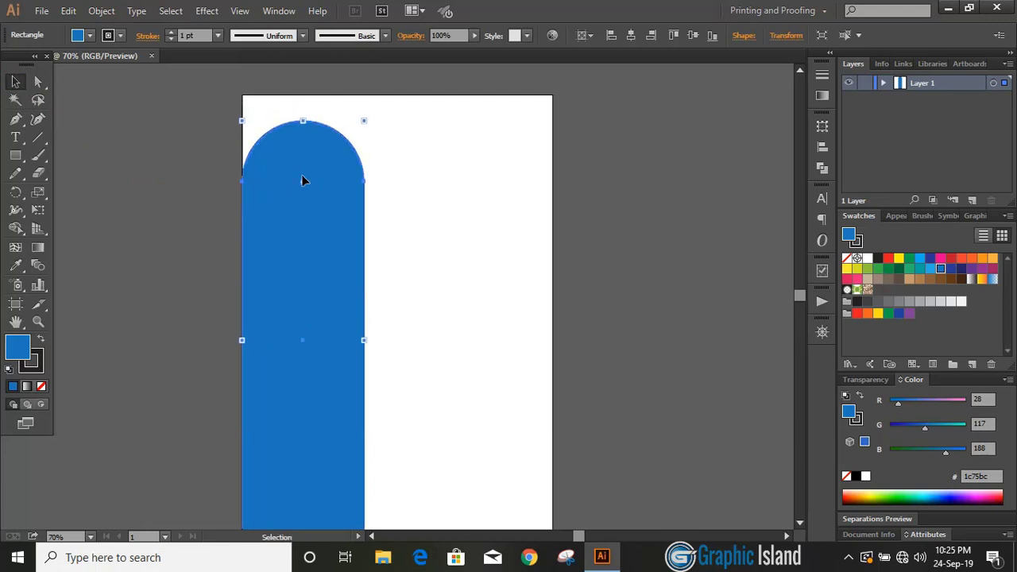
# Stretch the shape's bottom down to the artboard's bottom edge.
pyautogui.click(167, 172)
pyautogui.scroll(-4, 175, 181)
pyautogui.moveTo(181, 178)
pyautogui.mouseDown()
pyautogui.moveTo(243, 237)
pyautogui.moveTo(347, 436)
pyautogui.mouseUp()
pyautogui.click(326, 458)
pyautogui.moveTo(303, 467)
pyautogui.mouseDown()
pyautogui.moveTo(302, 444)
pyautogui.moveTo(442, 365)
pyautogui.mouseUp()
pyautogui.click(313, 469)
pyautogui.scroll(3, 443, 365)
# Draw a 595.28 pt-wide blue band across the artboard's top edge.
pyautogui.click(15, 155)
pyautogui.moveTo(243, 114); pyautogui.dragTo(552, 168)
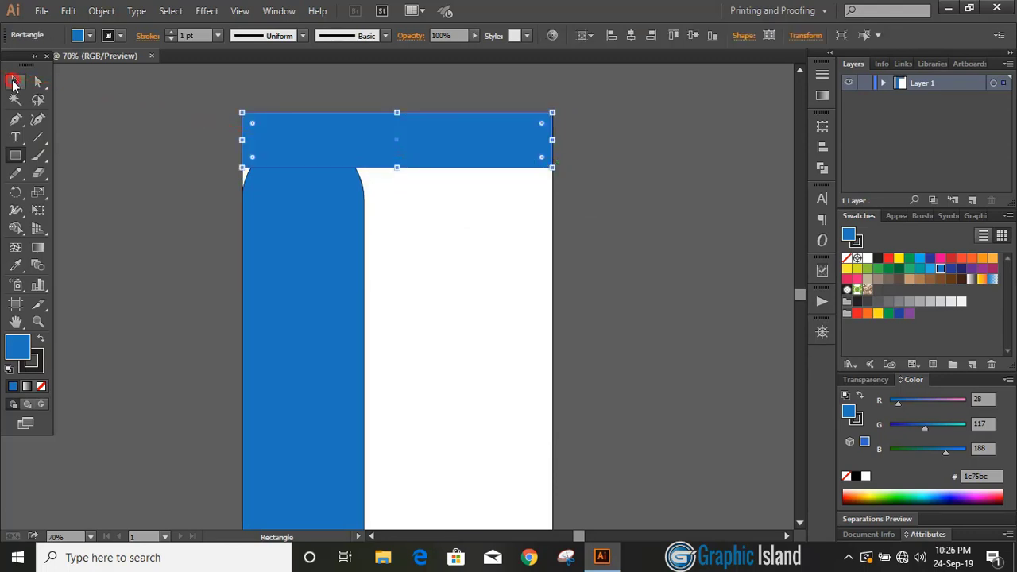
pyautogui.click(13, 83)
pyautogui.click(143, 212)
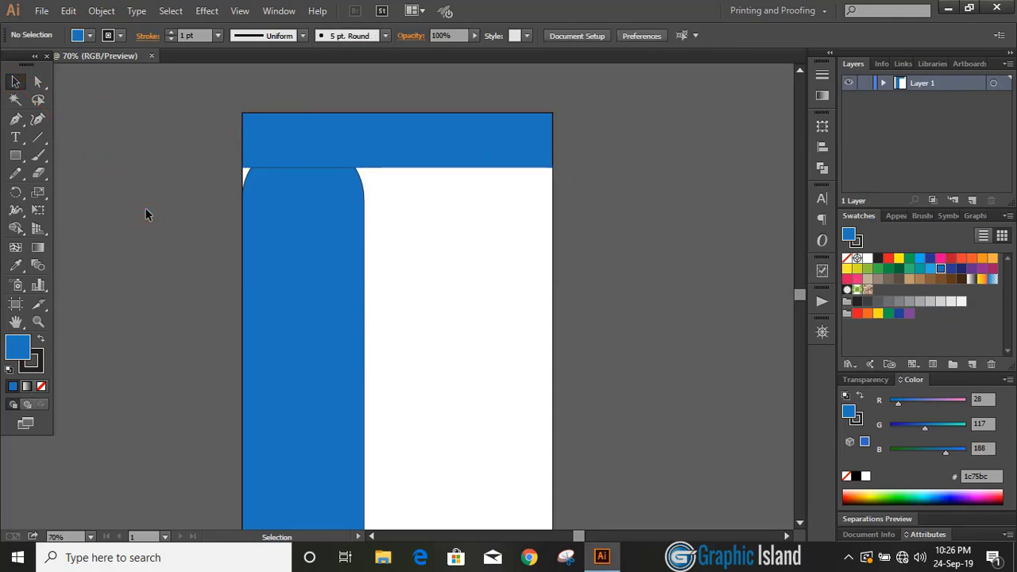
# Draw an unfilled, dark-outlined circle and place it on the sidebar's top.
pyautogui.moveTo(15, 155); pyautogui.dragTo(79, 188)
pyautogui.moveTo(298, 181); pyautogui.dragTo(355, 253)
pyautogui.click(41, 386)
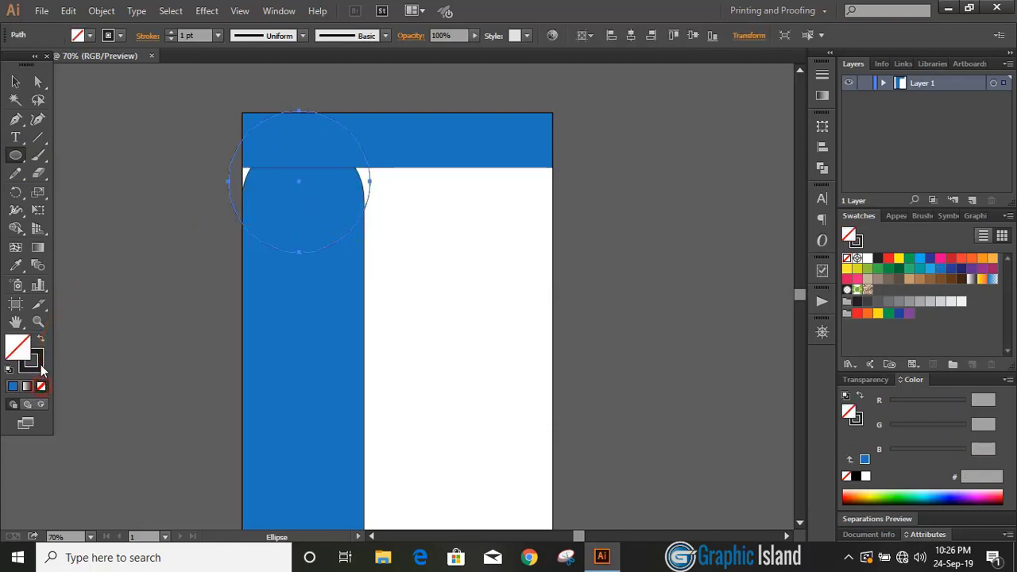
pyautogui.press('x')
pyautogui.click(13, 387)
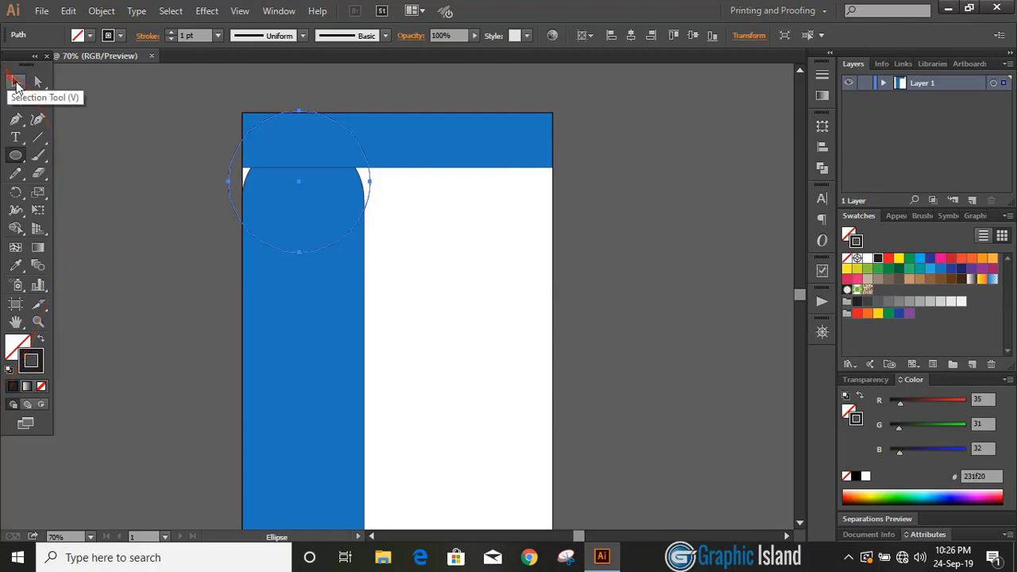
pyautogui.click(15, 81)
pyautogui.click(113, 195)
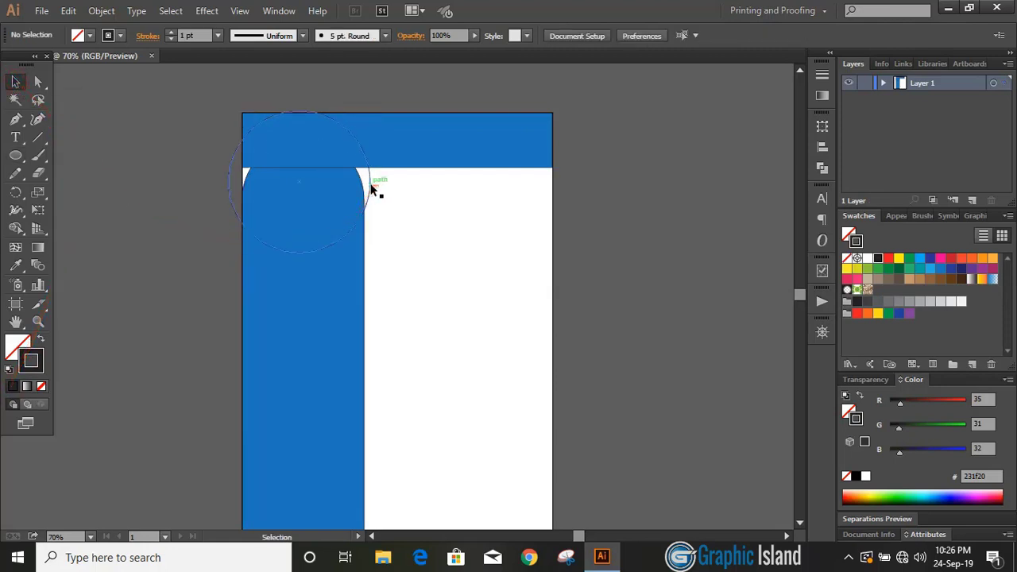
pyautogui.moveTo(370, 185); pyautogui.dragTo(374, 211)
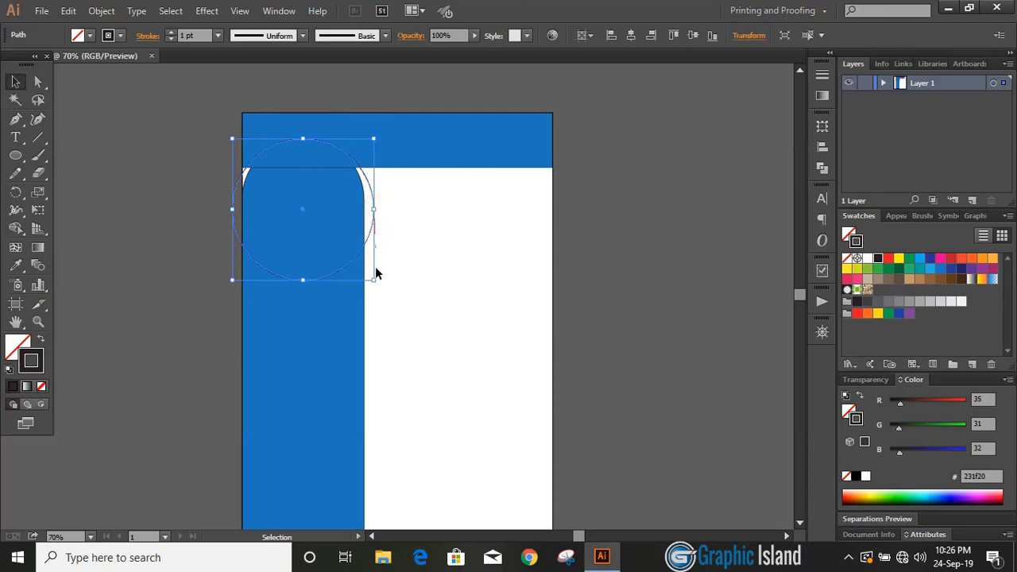
pyautogui.moveTo(375, 280); pyautogui.dragTo(369, 275)
pyautogui.click(434, 262)
# Rearrange the stacking order so the circle sits in front of the sidebar.
pyautogui.click(328, 298)
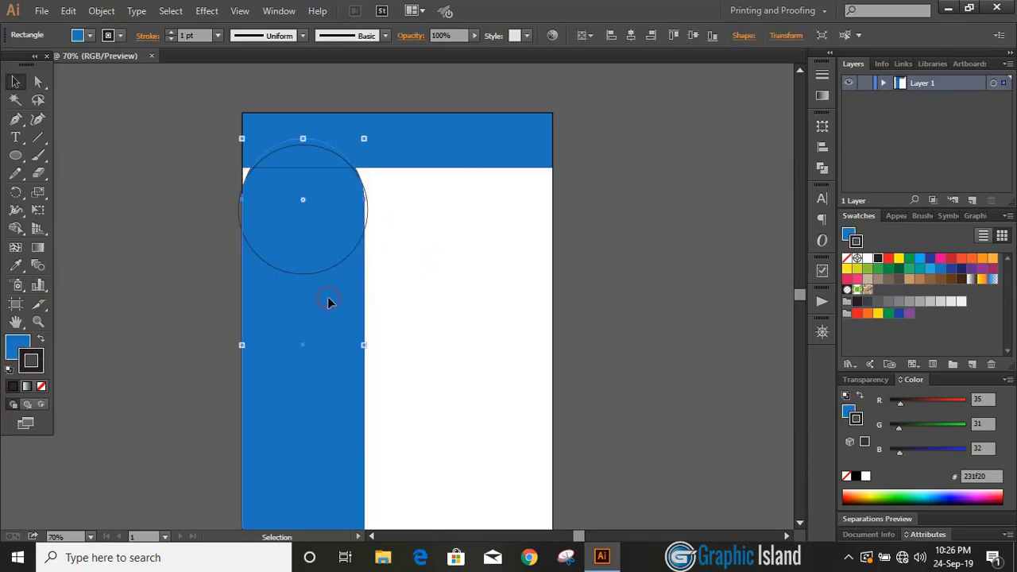
pyautogui.rightClick(328, 298)
pyautogui.moveTo(417, 510)
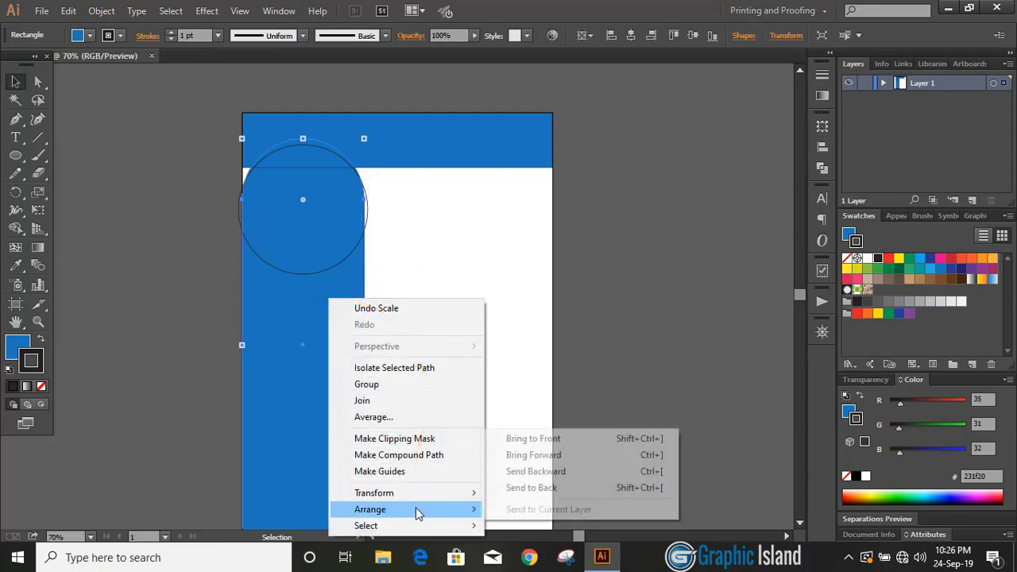
pyautogui.click(521, 438)
pyautogui.click(423, 303)
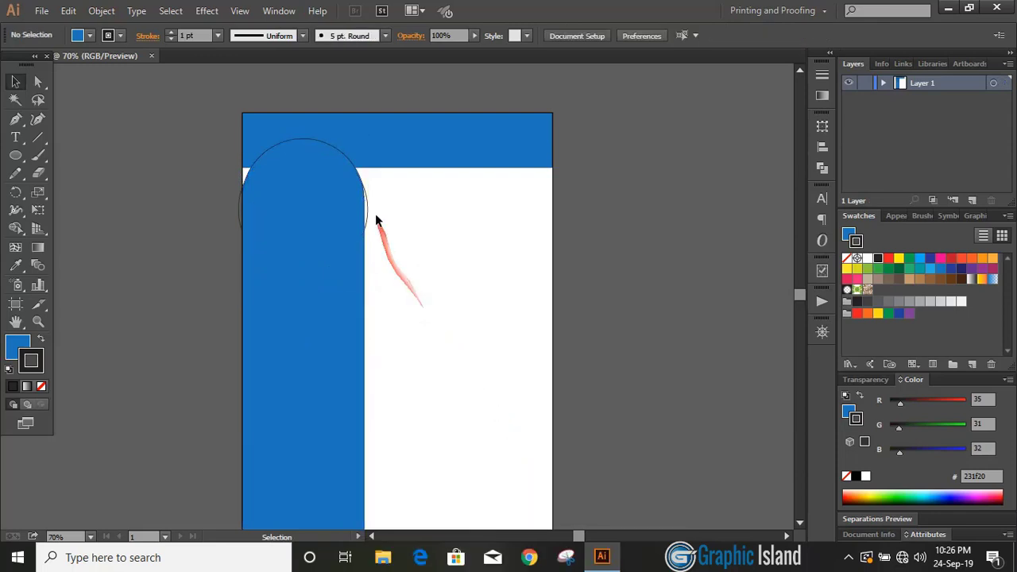
pyautogui.click(369, 209)
pyautogui.rightClick(368, 211)
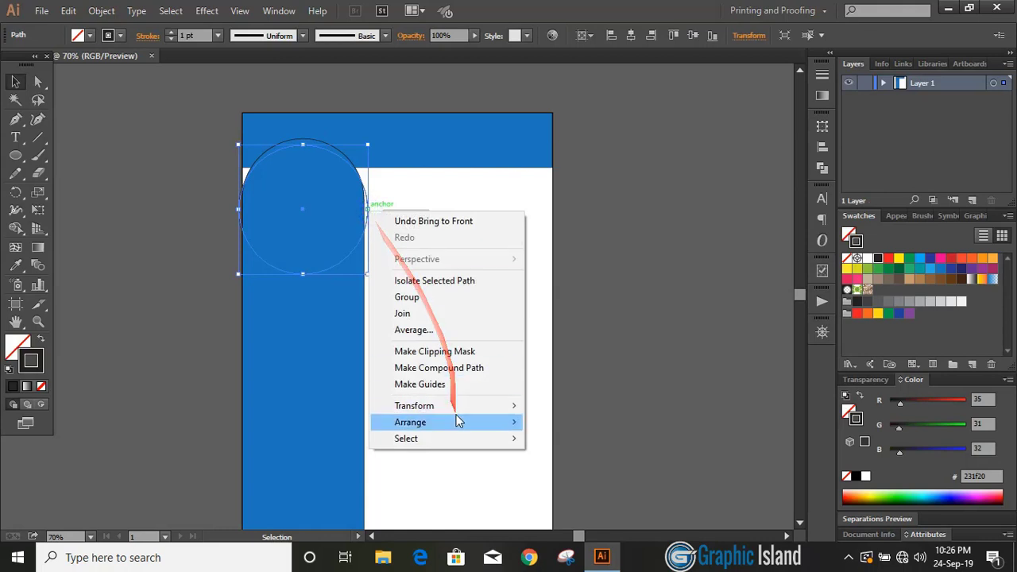
pyautogui.moveTo(456, 421)
pyautogui.click(573, 421)
pyautogui.click(431, 316)
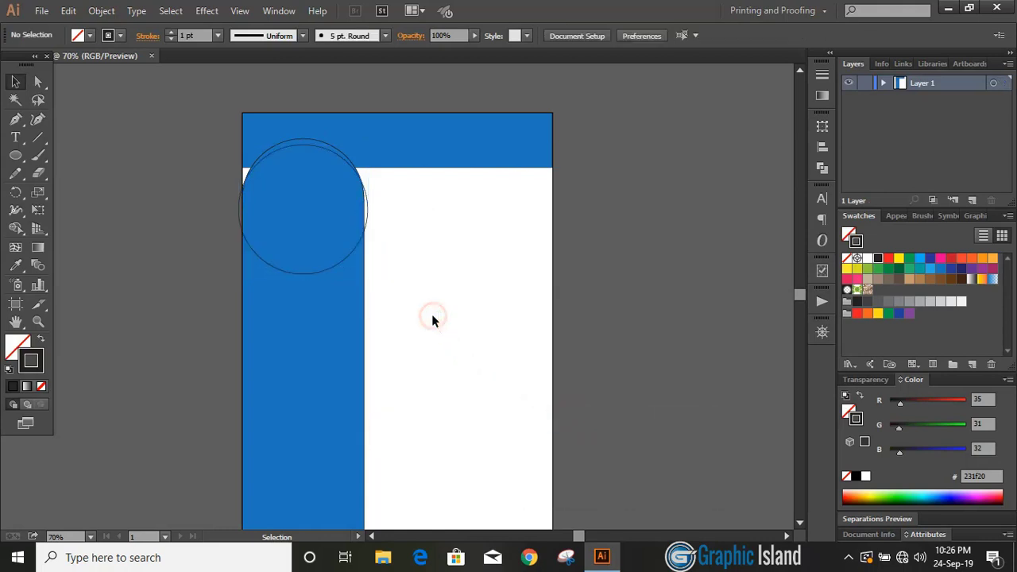
# At 100% zoom, fine-tune the circle's position and size.
pyautogui.hotkey('ctrl', '1')
pyautogui.scroll(2, 431, 317)
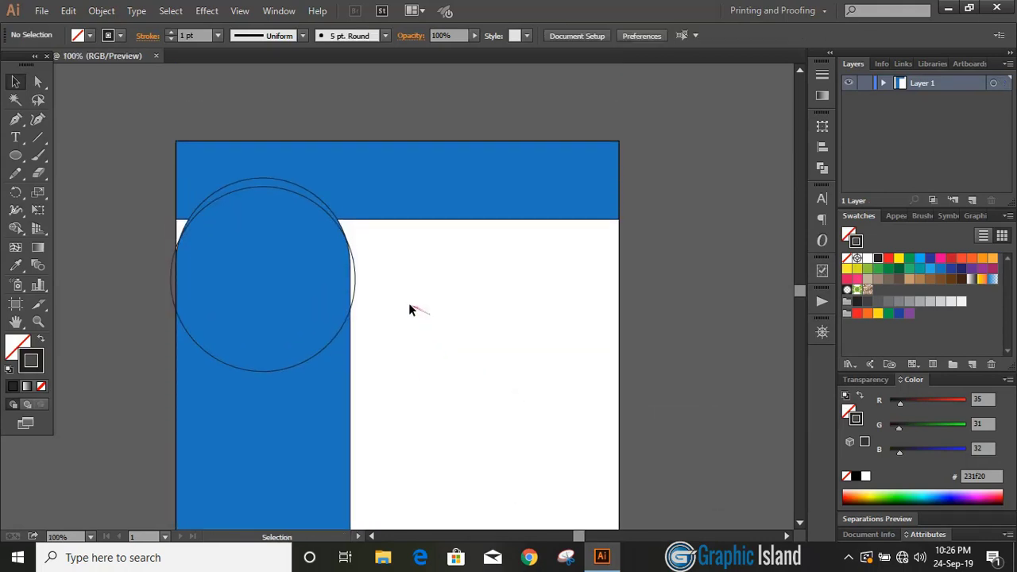
pyautogui.moveTo(307, 197); pyautogui.dragTo(306, 191)
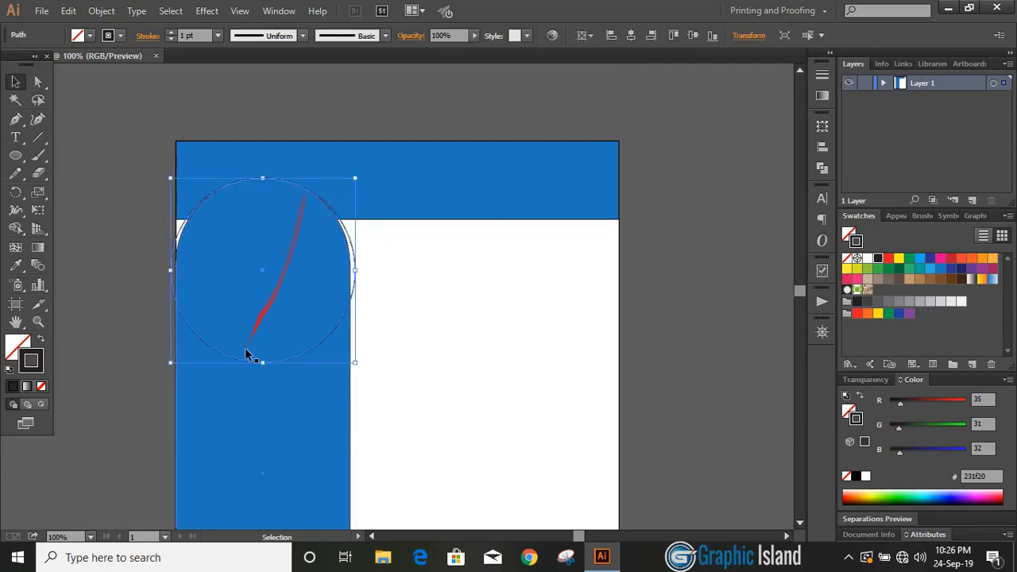
pyautogui.moveTo(263, 361); pyautogui.dragTo(263, 353)
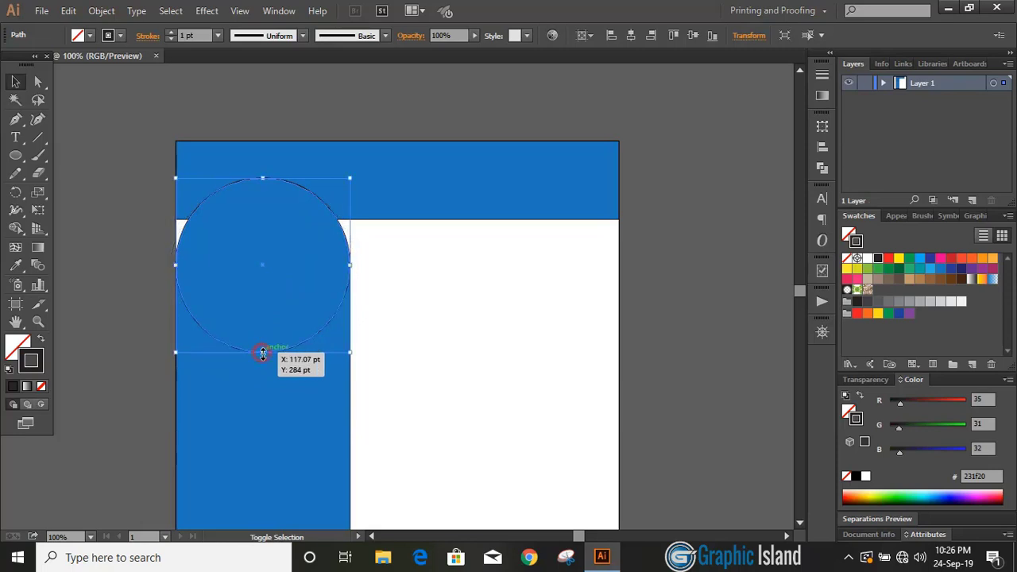
pyautogui.click(409, 347)
pyautogui.scroll(-2, 404, 317)
pyautogui.click(308, 308)
pyautogui.moveTo(351, 316); pyautogui.dragTo(336, 302)
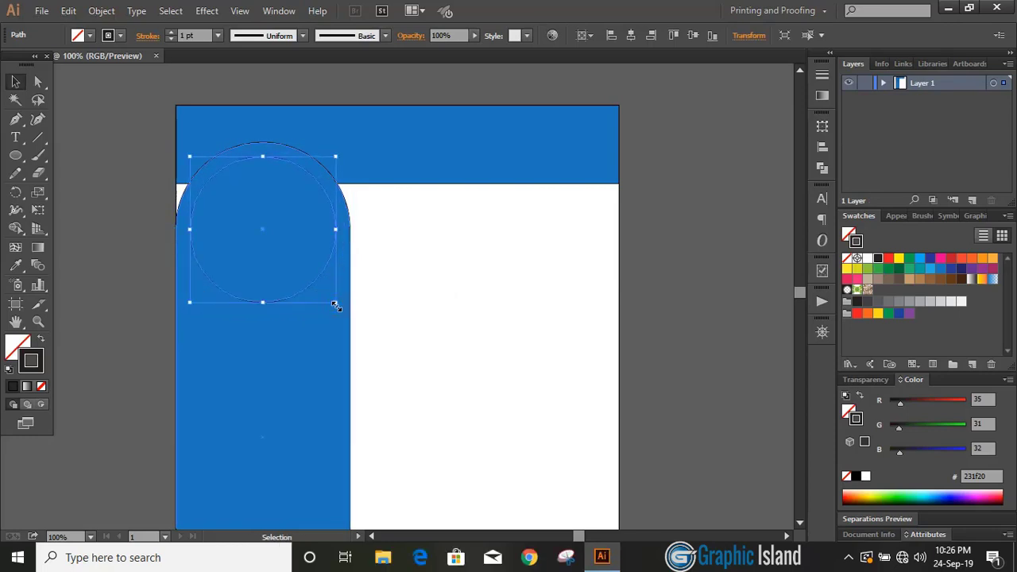
pyautogui.click(401, 294)
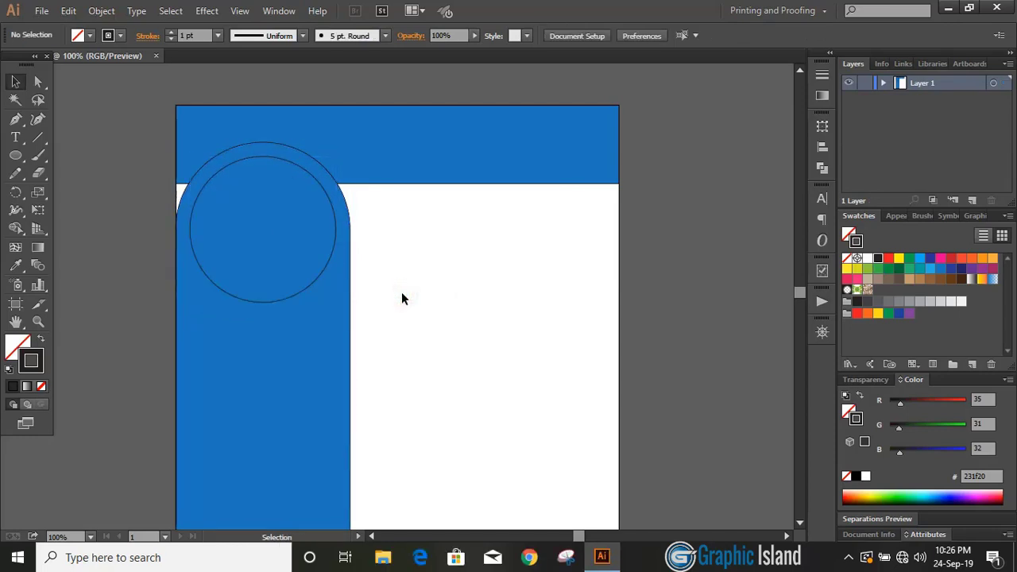
# Copy the circle, paste it in place, and enlarge the copy into a larger outer circle.
pyautogui.click(309, 290)
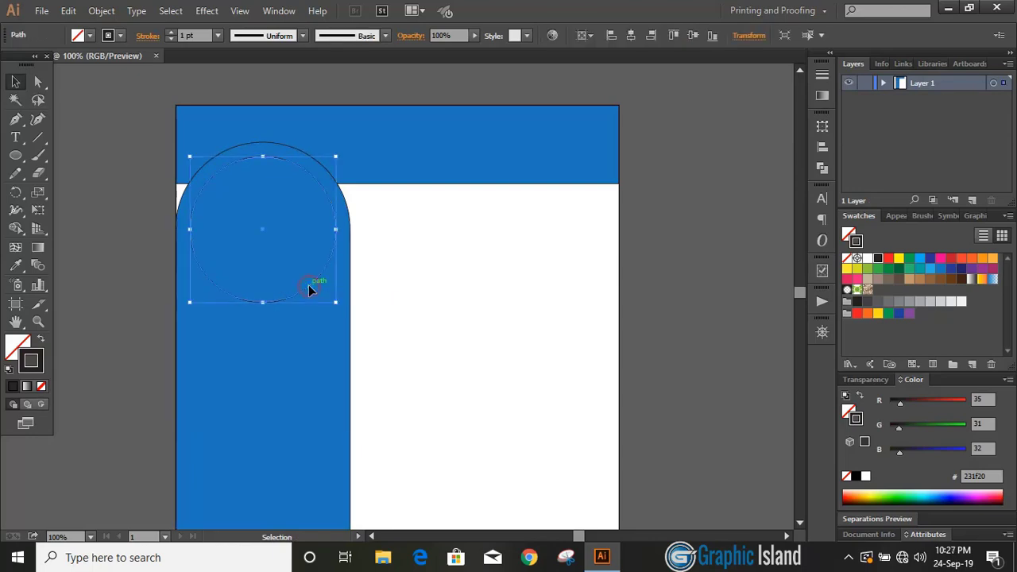
pyautogui.click(69, 10)
pyautogui.click(98, 82)
pyautogui.click(68, 11)
pyautogui.click(118, 147)
pyautogui.moveTo(337, 303); pyautogui.dragTo(362, 340)
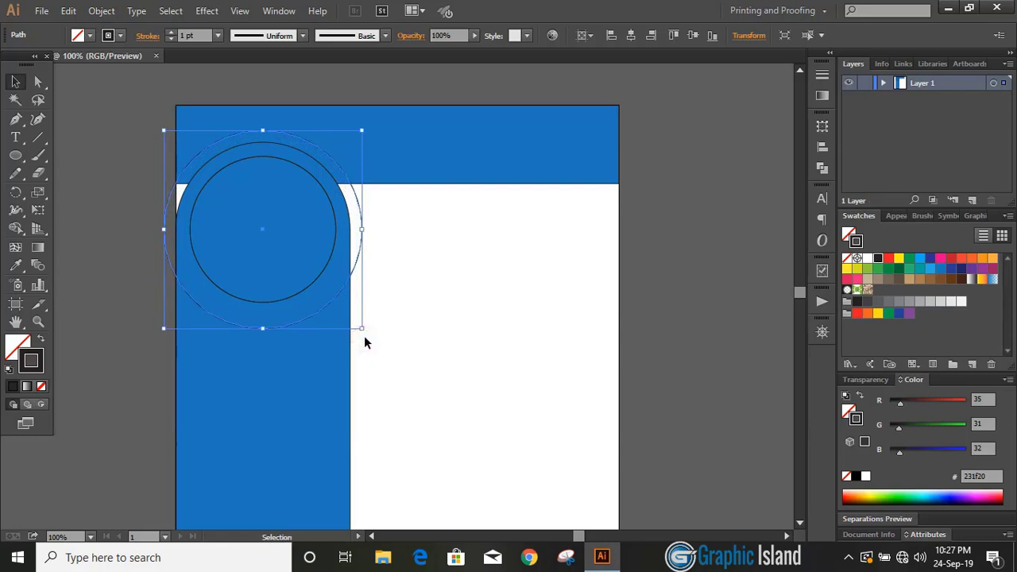
pyautogui.click(433, 294)
# Merge the larger circle with the blue top banner using the Shape Builder.
pyautogui.click(359, 242)
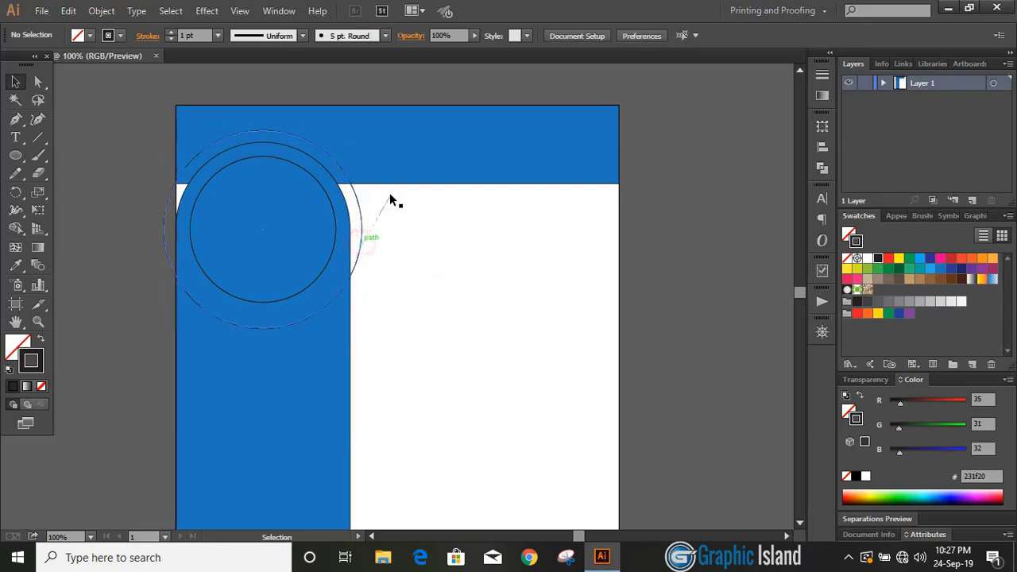
pyautogui.keyDown('shift'); pyautogui.click(406, 156); pyautogui.keyUp('shift')
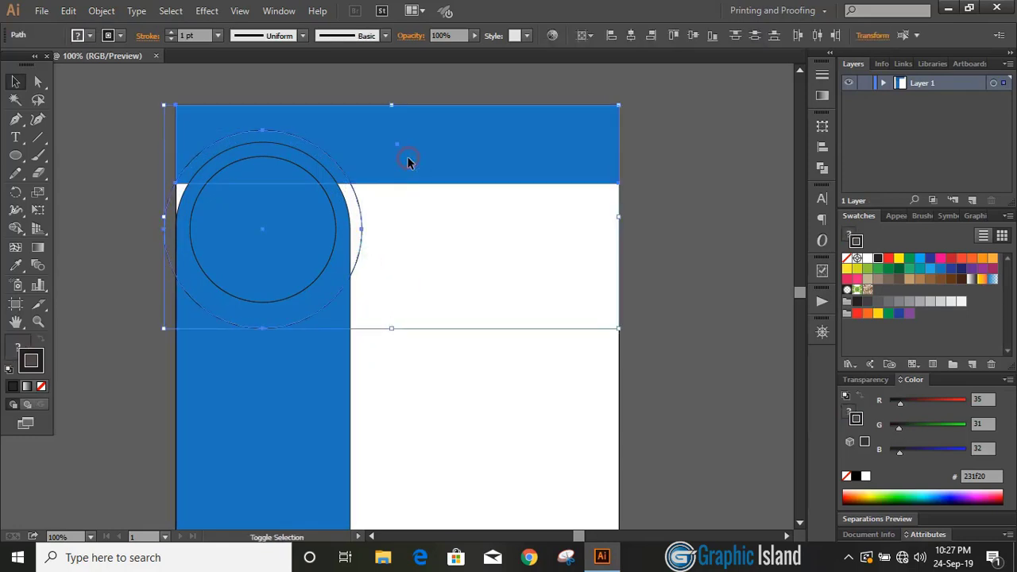
pyautogui.click(15, 228)
pyautogui.moveTo(228, 171)
pyautogui.mouseDown()
pyautogui.moveTo(229, 187)
pyautogui.moveTo(127, 227)
pyautogui.mouseUp()
pyautogui.click(12, 82)
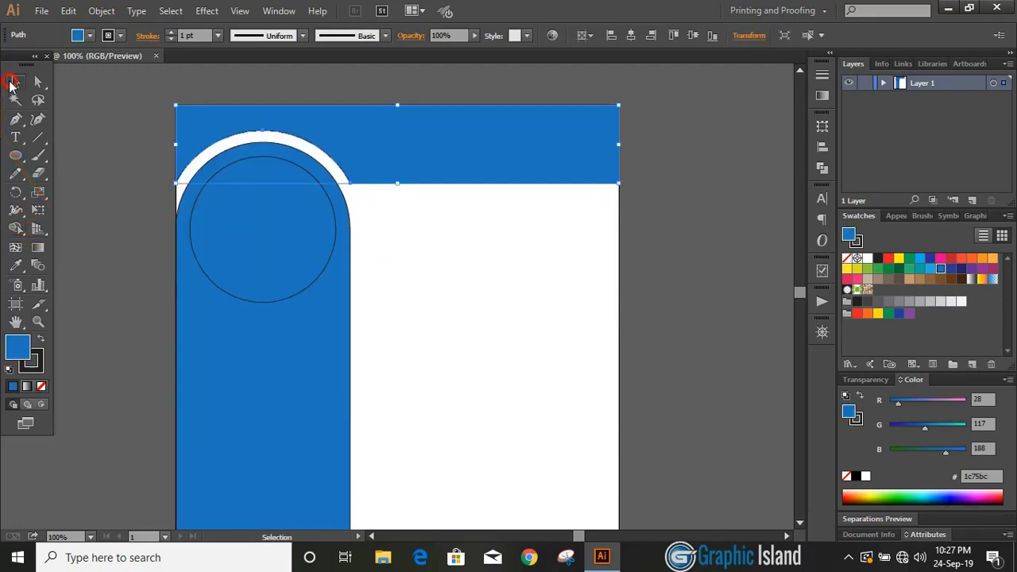
pyautogui.click(100, 183)
# Cut the inner circle out of the sidebar as a hole with the Shape Builder.
pyautogui.click(266, 259)
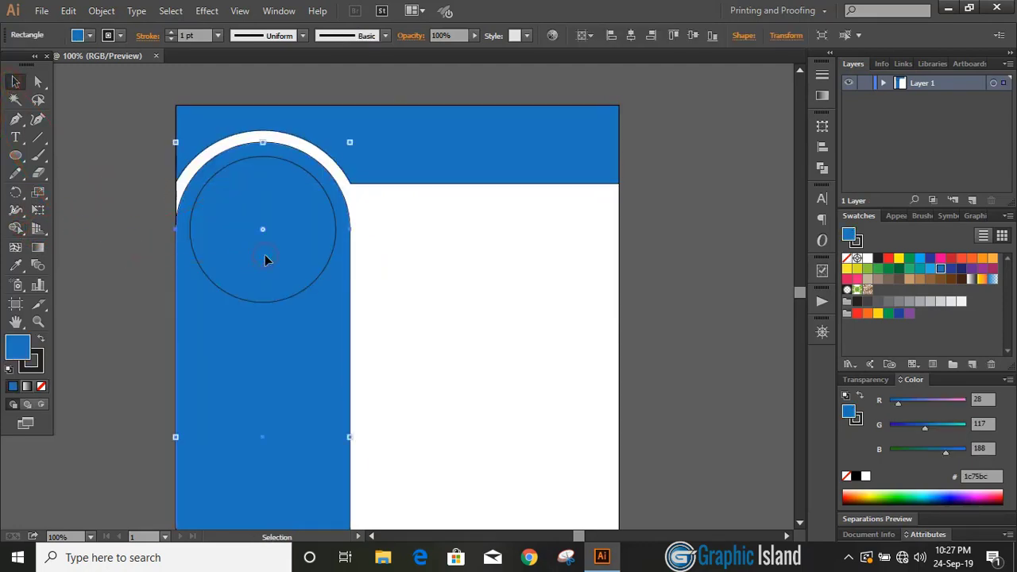
pyautogui.keyDown('shift'); pyautogui.click(255, 300); pyautogui.keyUp('shift')
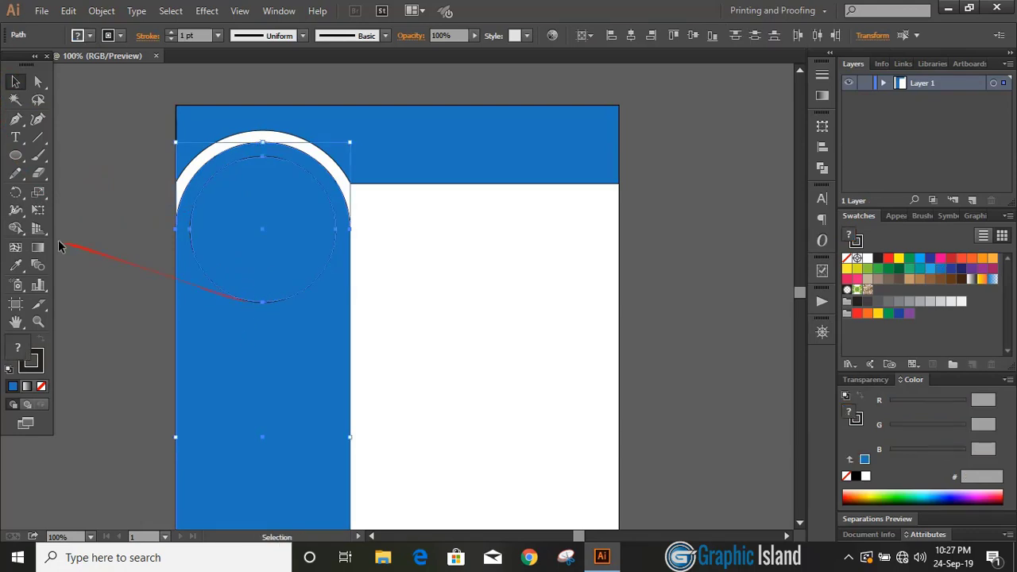
pyautogui.click(16, 229)
pyautogui.keyDown('alt'); pyautogui.click(235, 245); pyautogui.keyUp('alt')
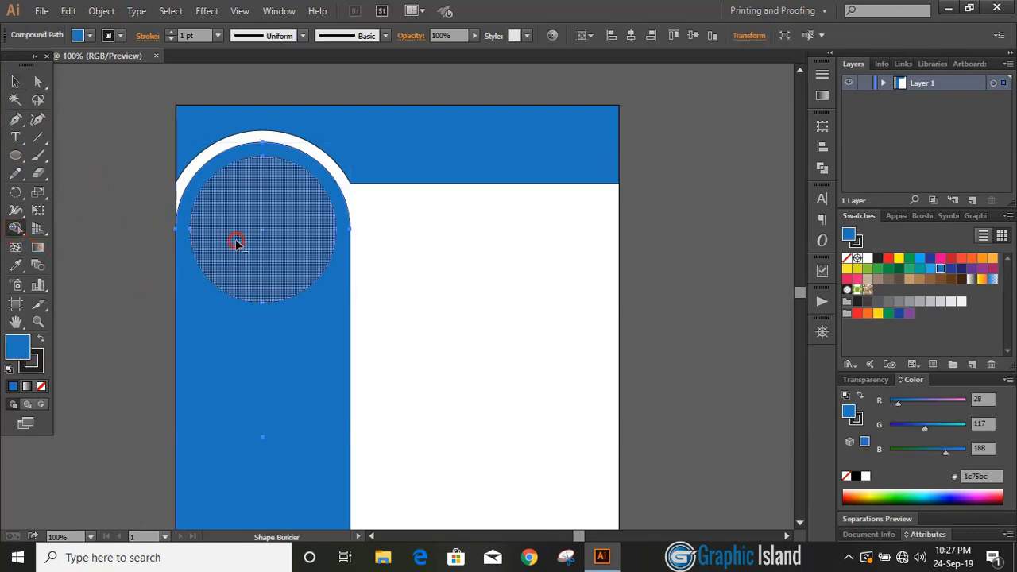
pyautogui.click(16, 81)
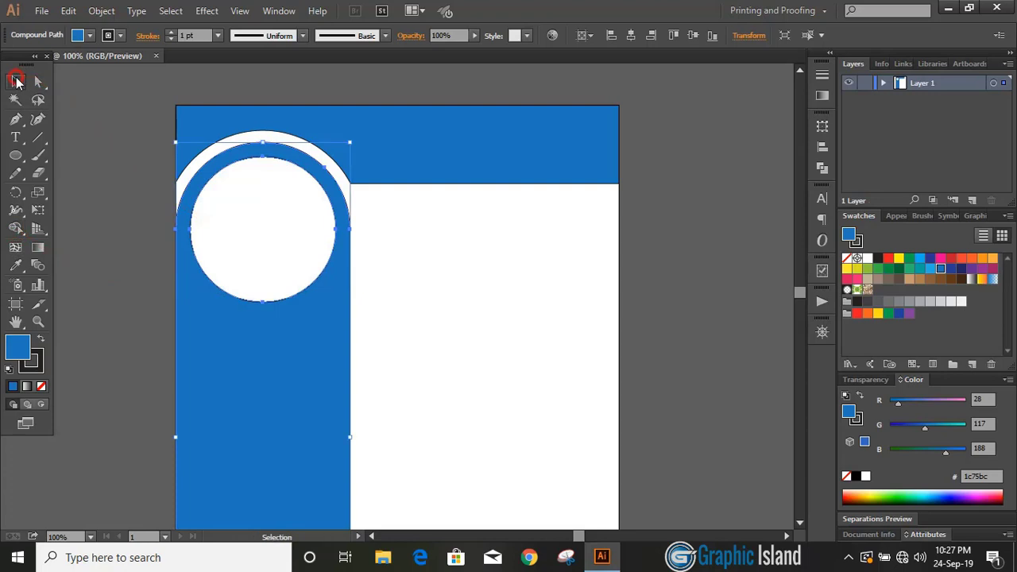
# Draw a thin bar along the page bottom and send it to the back.
pyautogui.click(109, 193)
pyautogui.hotkey('ctrl', '-')
pyautogui.moveTo(12, 149); pyautogui.dragTo(43, 151)
pyautogui.moveTo(258, 477); pyautogui.dragTo(546, 469)
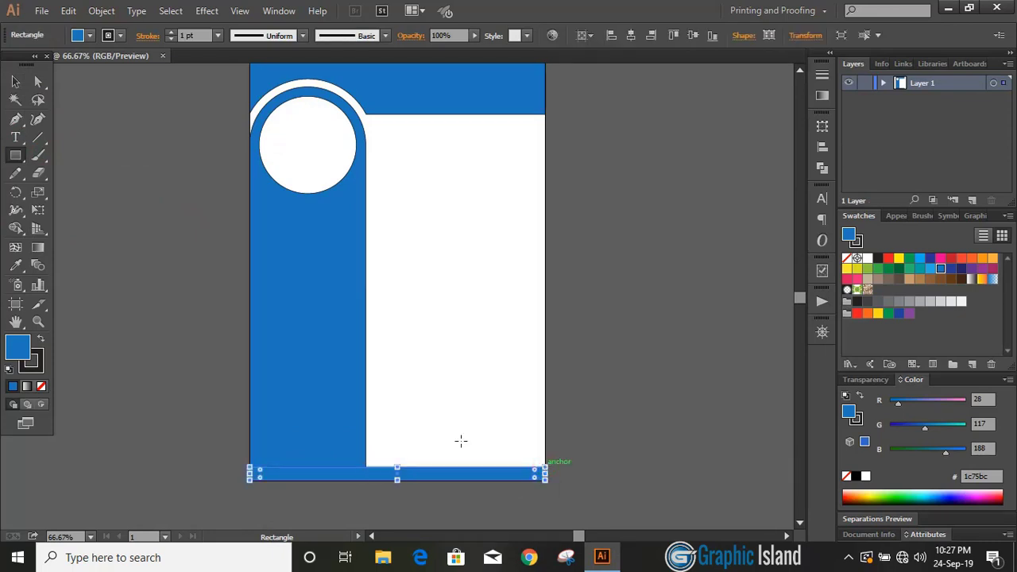
pyautogui.click(11, 79)
pyautogui.click(136, 278)
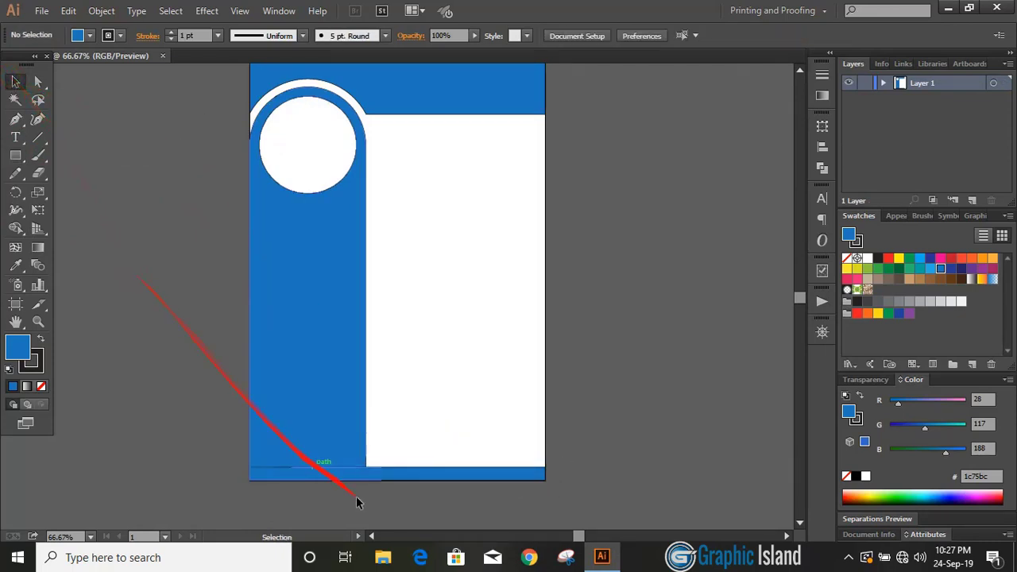
pyautogui.rightClick(470, 477)
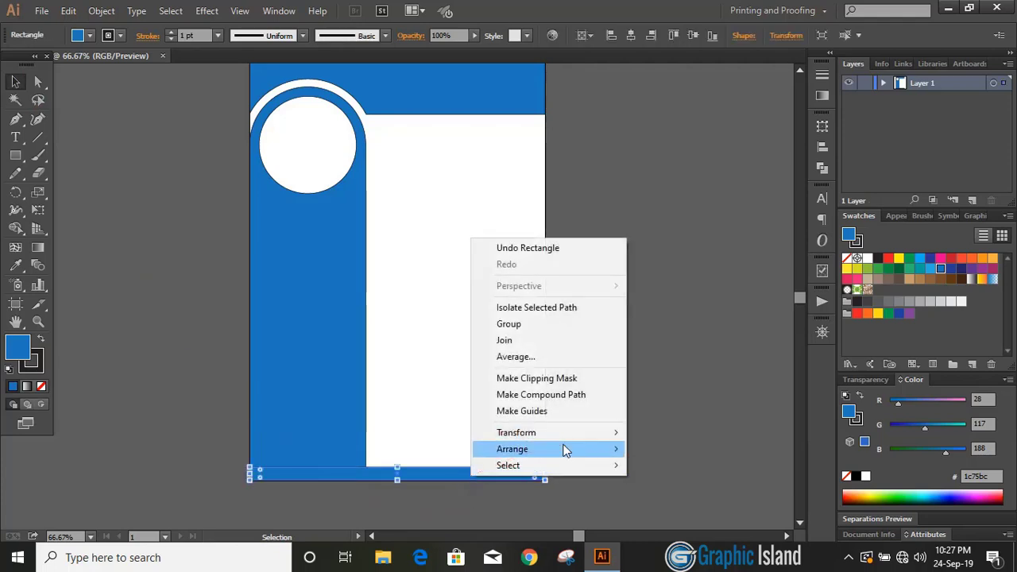
pyautogui.moveTo(563, 450)
pyautogui.click(671, 499)
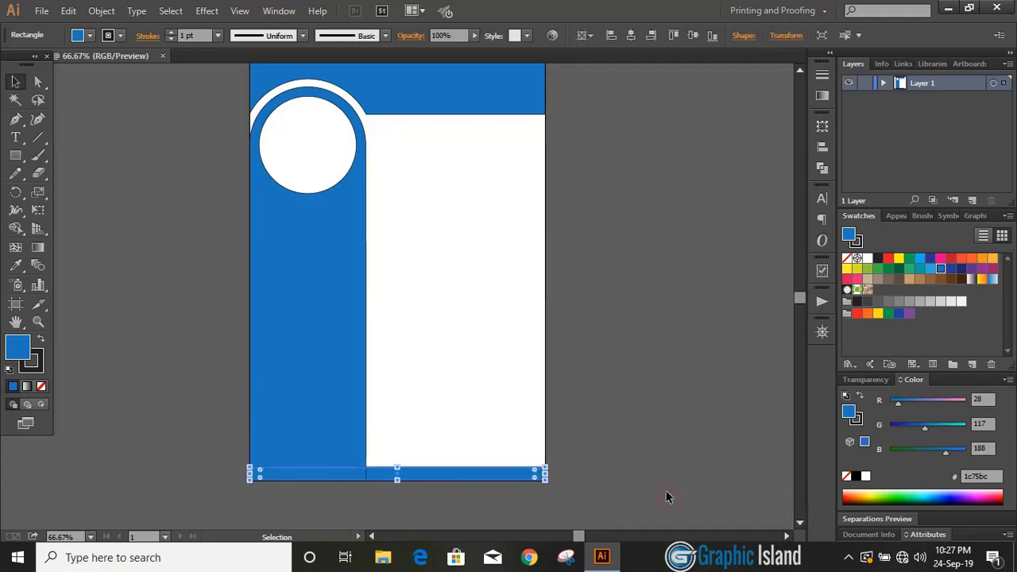
pyautogui.click(644, 330)
# Change the sidebar's fill to dark navy #012038.
pyautogui.scroll(2, 644, 330)
pyautogui.click(332, 318)
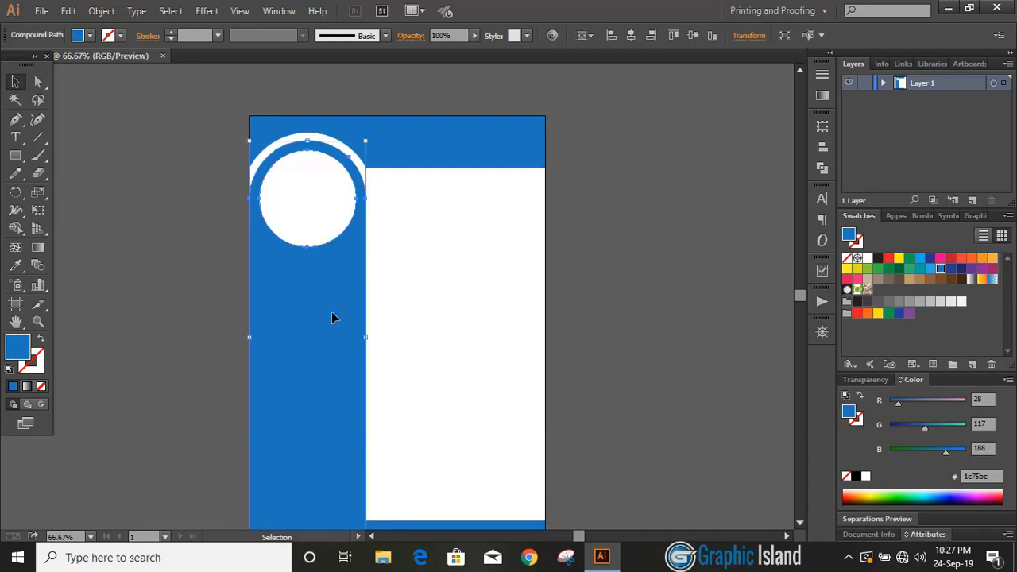
pyautogui.click(914, 428)
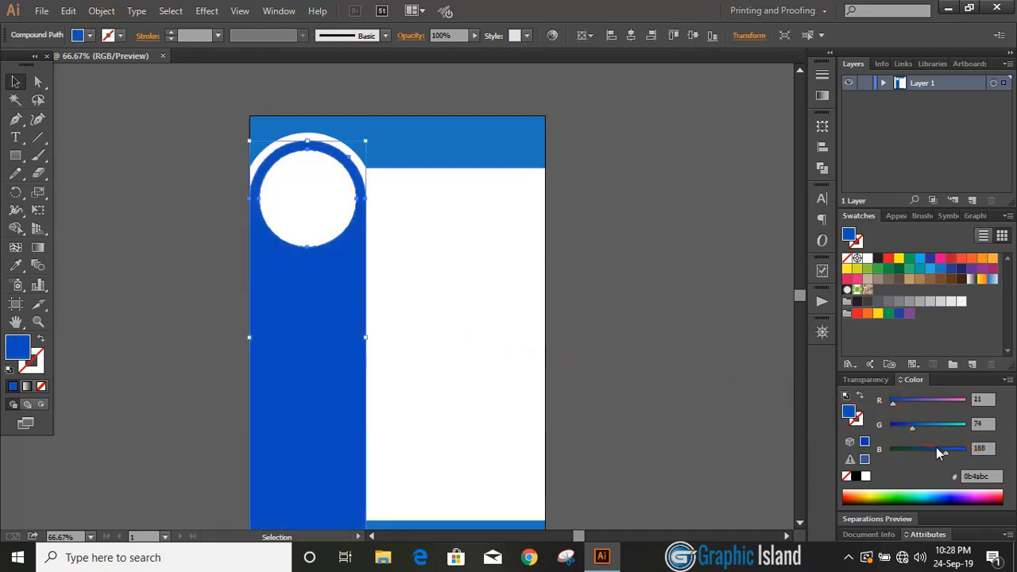
pyautogui.click(929, 450)
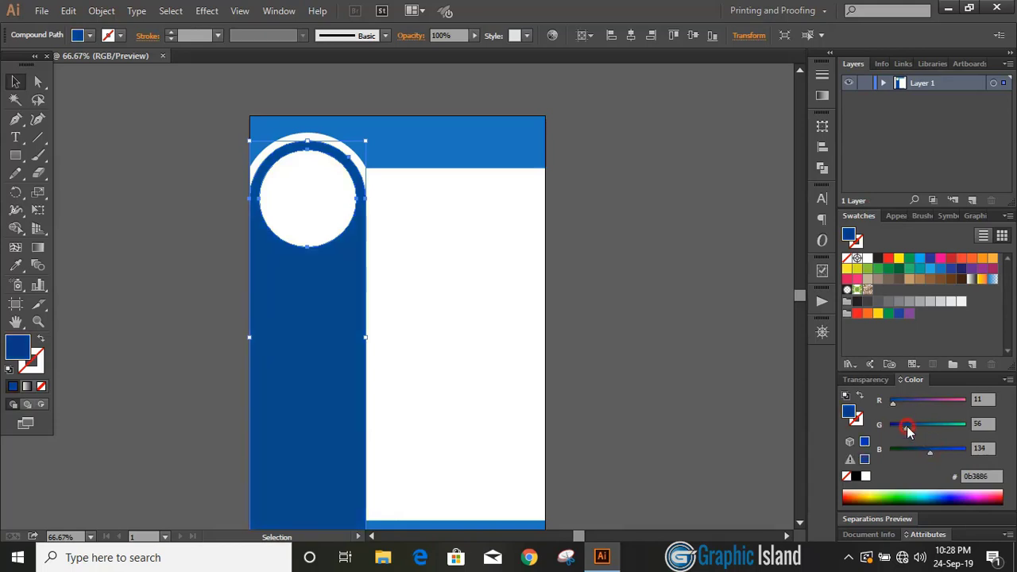
pyautogui.click(906, 427)
pyautogui.click(911, 450)
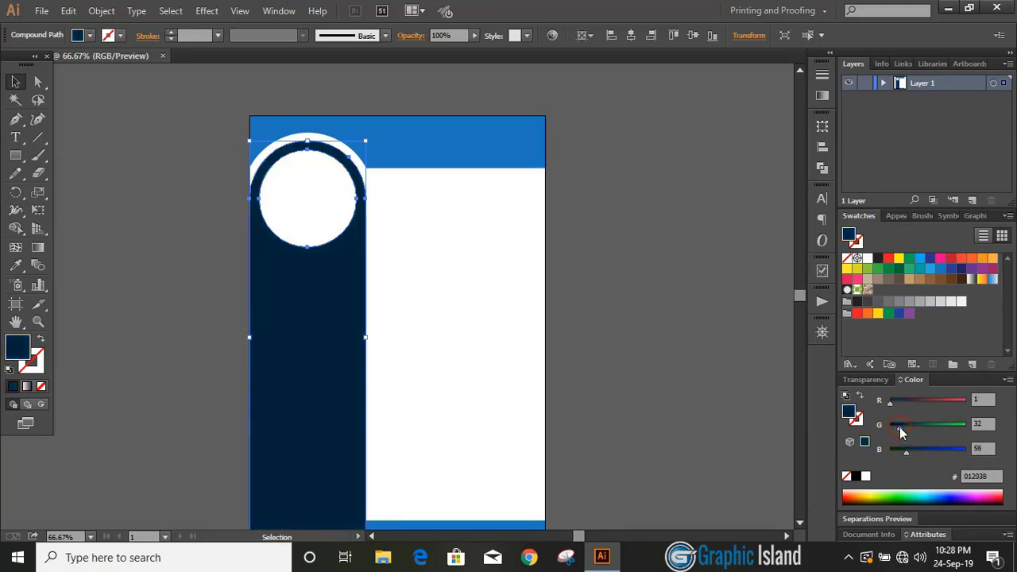
# Draw a white bar on the sidebar just below the photo circle.
pyautogui.click(588, 298)
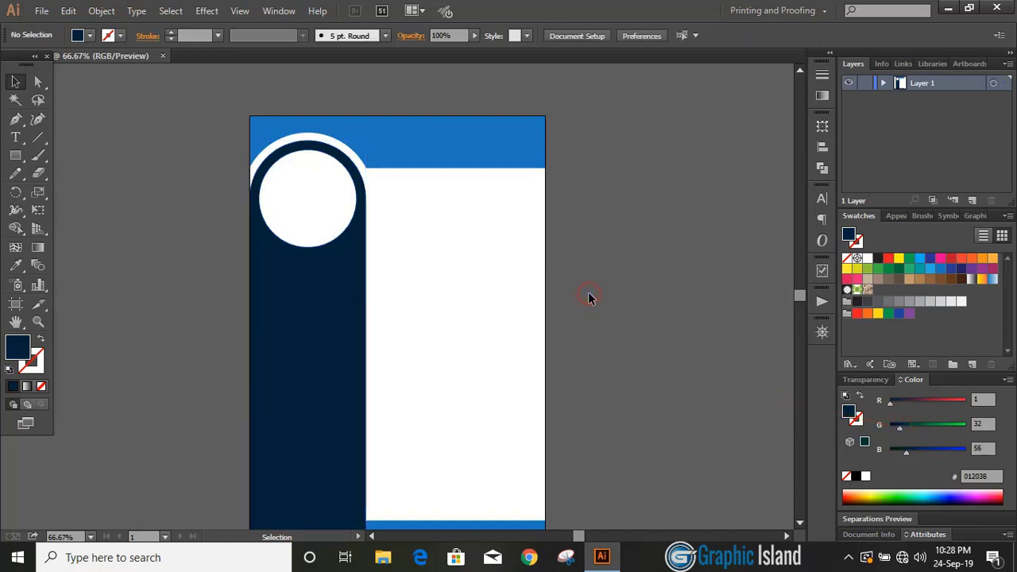
pyautogui.scroll(-1, 591, 298)
pyautogui.click(16, 156)
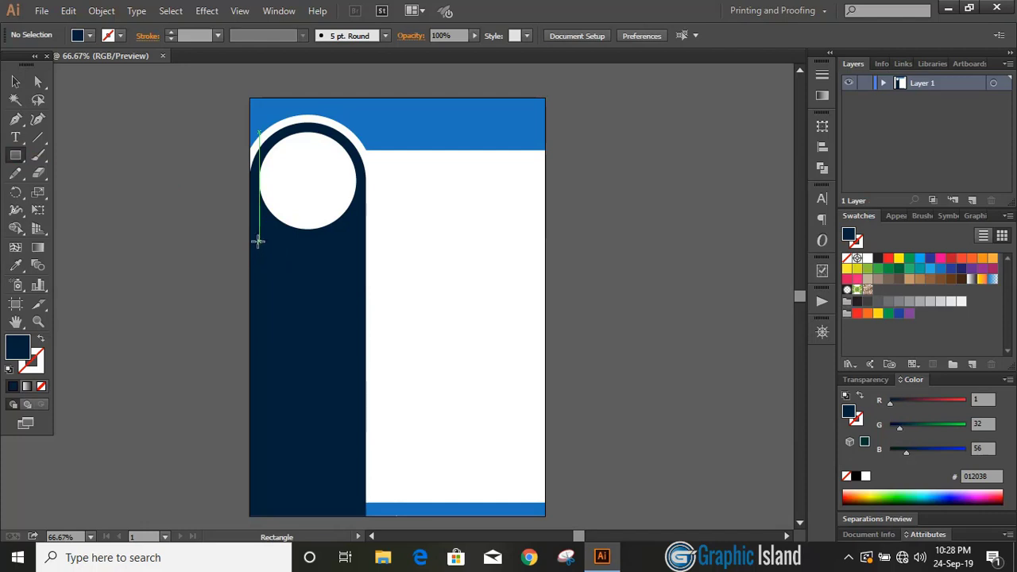
pyautogui.moveTo(259, 239); pyautogui.dragTo(358, 255)
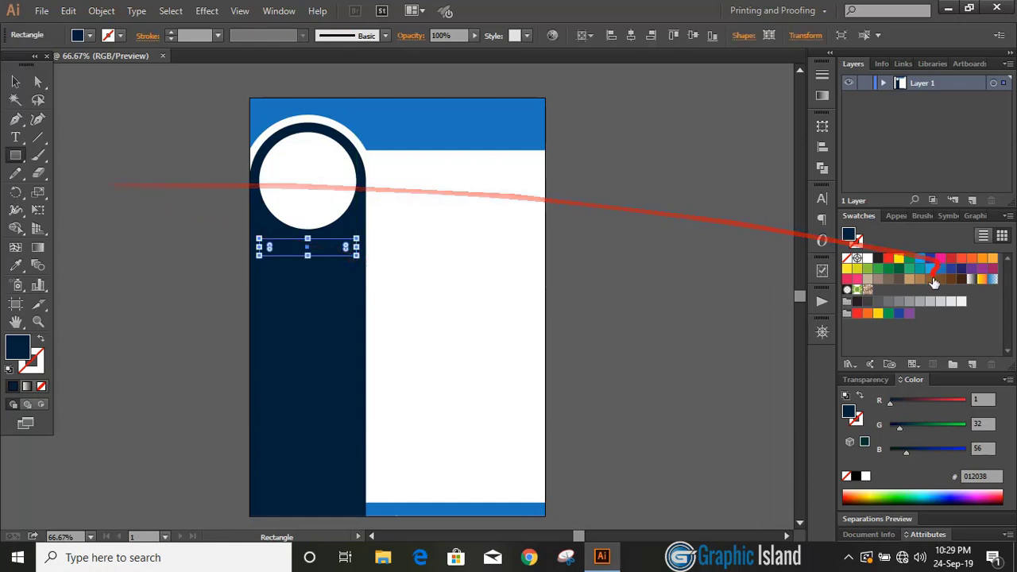
pyautogui.click(868, 258)
pyautogui.press('v')
pyautogui.click(215, 297)
pyautogui.scroll(-1, 215, 297)
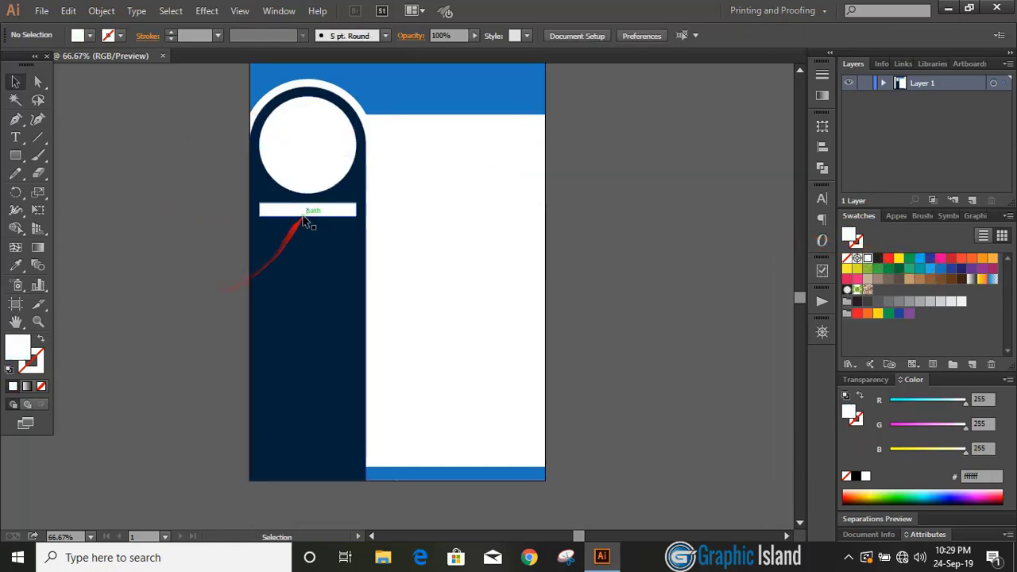
# Duplicate the white bar down the sidebar with Ctrl+D and move the lowest bar further down.
pyautogui.moveTo(306, 214); pyautogui.dragTo(297, 254)
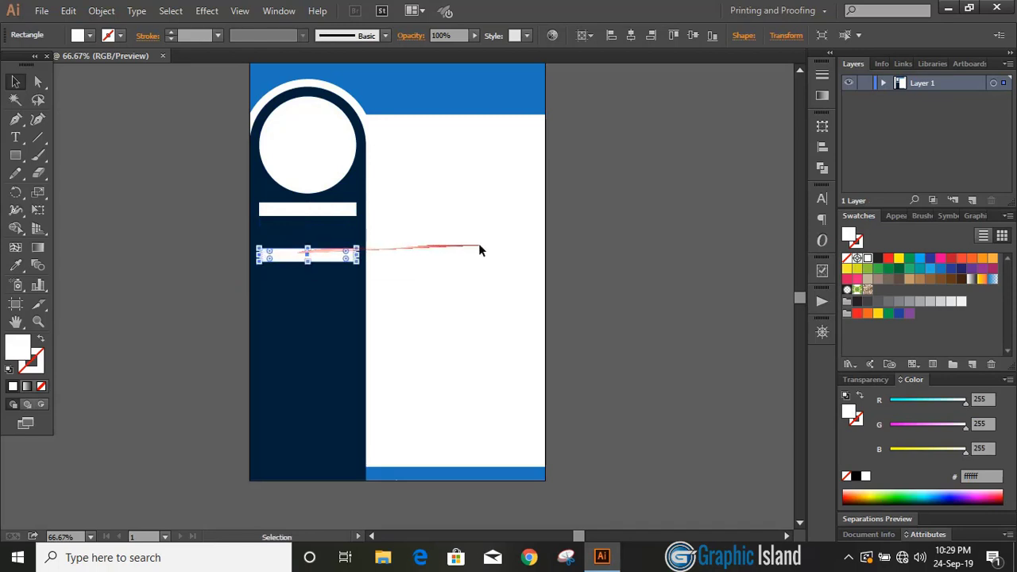
pyautogui.hotkey('ctrl', 'd')
pyautogui.hotkey('ctrl', 'd')
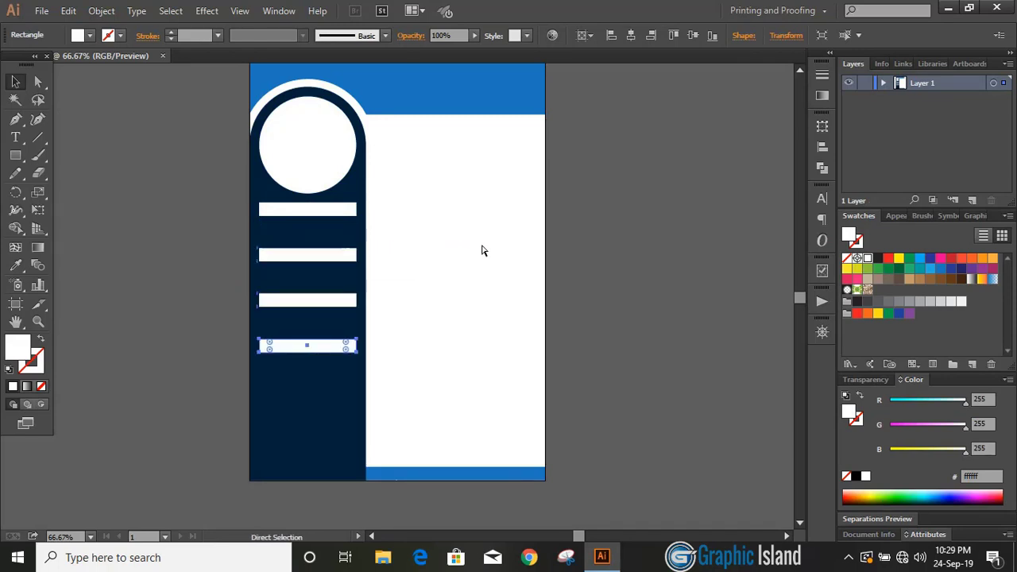
pyautogui.hotkey('ctrl', 'd')
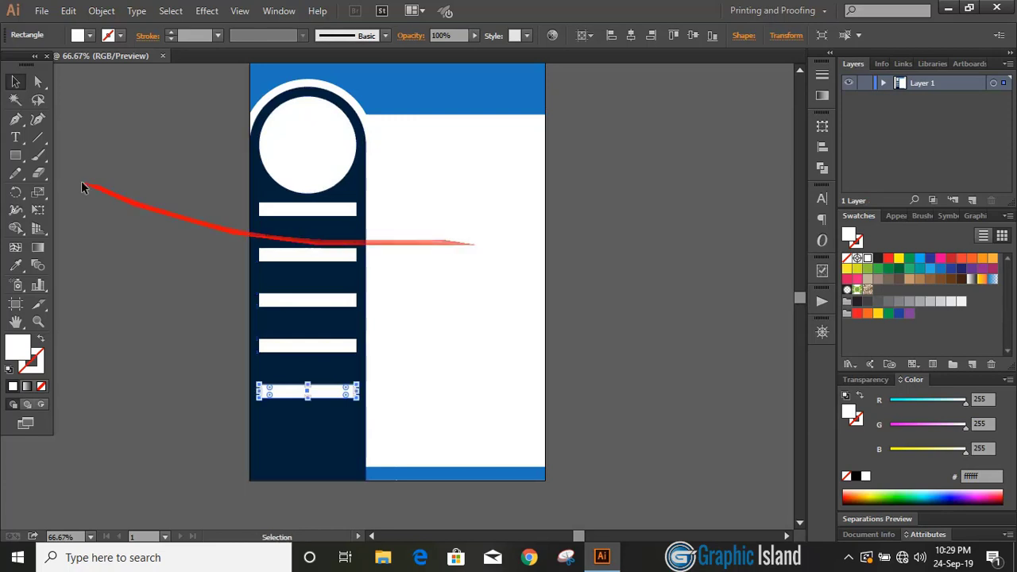
pyautogui.click(15, 83)
pyautogui.click(121, 257)
pyautogui.scroll(-1, 135, 267)
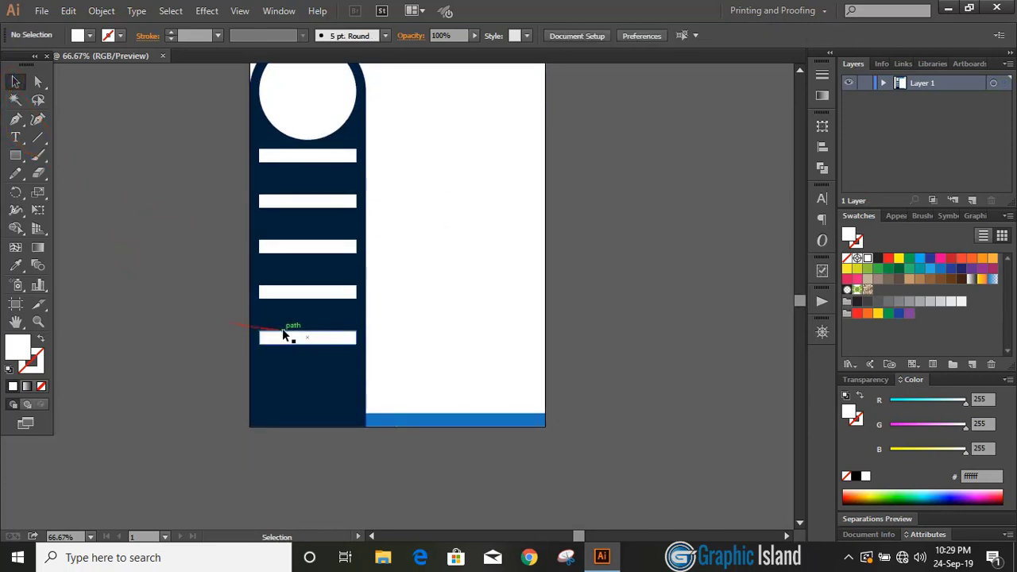
pyautogui.moveTo(291, 340); pyautogui.dragTo(295, 386)
# Add a CONTACT heading left of the page with font size 70.
pyautogui.click(217, 331)
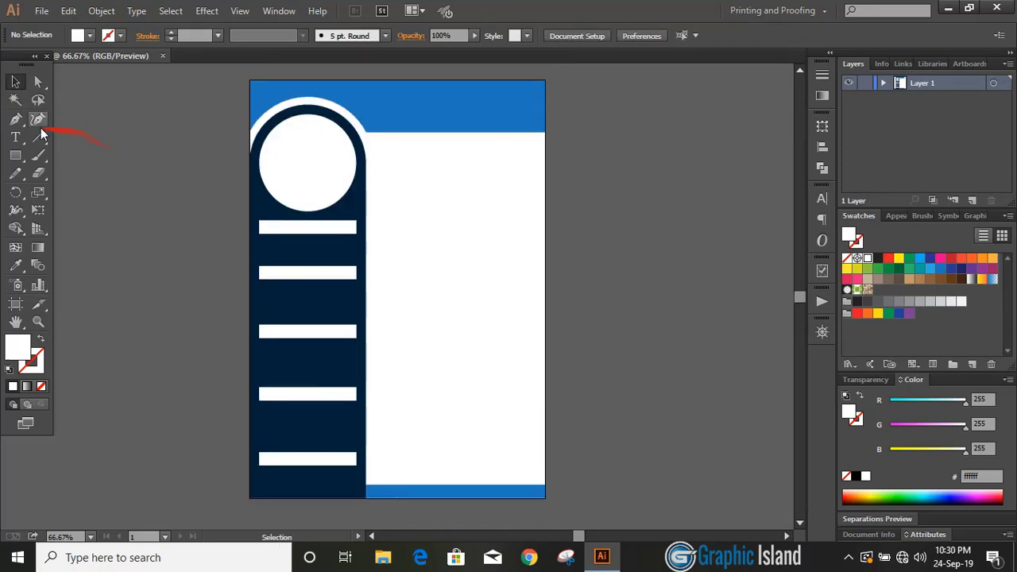
pyautogui.click(19, 137)
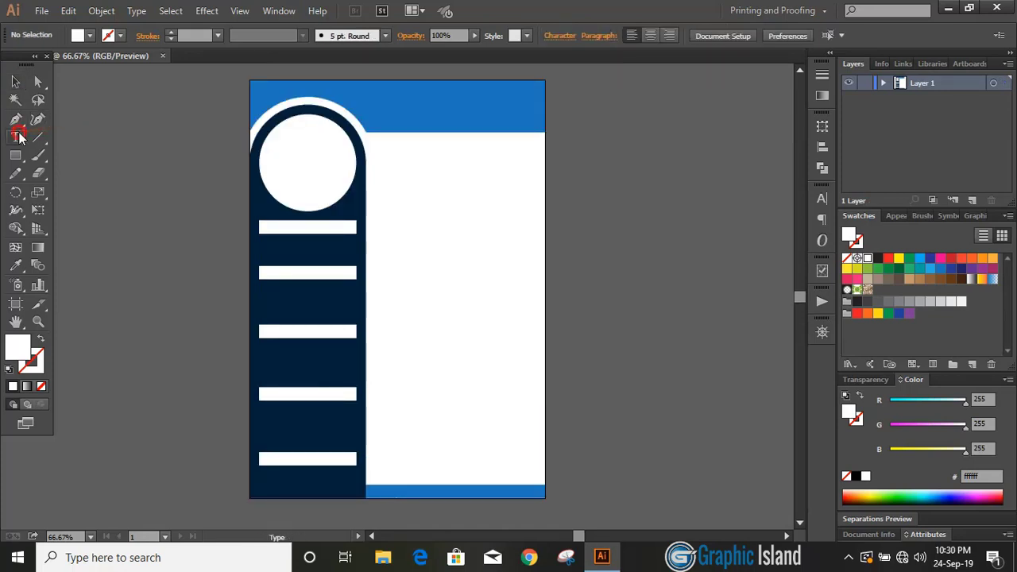
pyautogui.click(113, 210)
pyautogui.click(679, 37)
pyautogui.write('70')
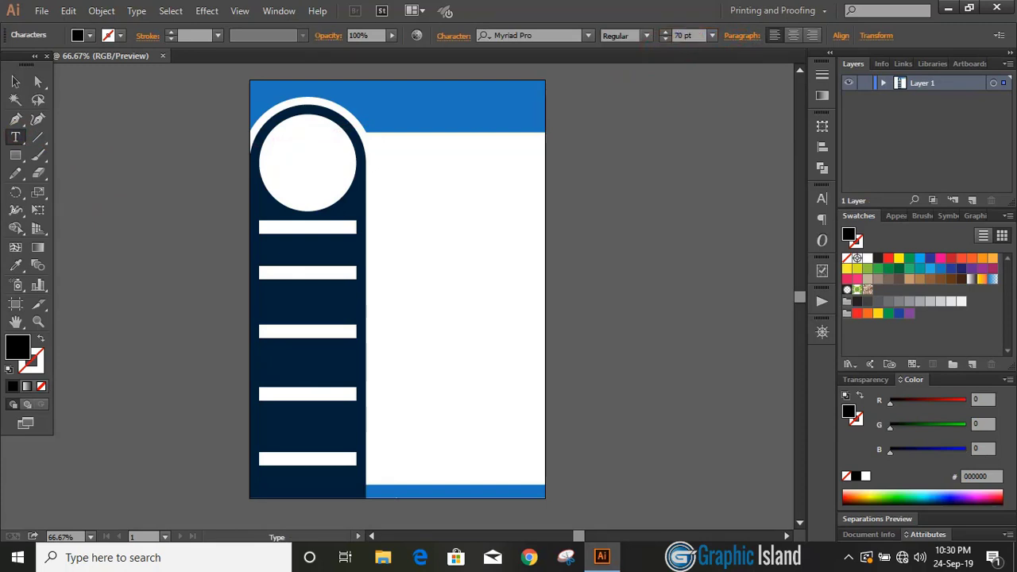
pyautogui.write('CONTACT')
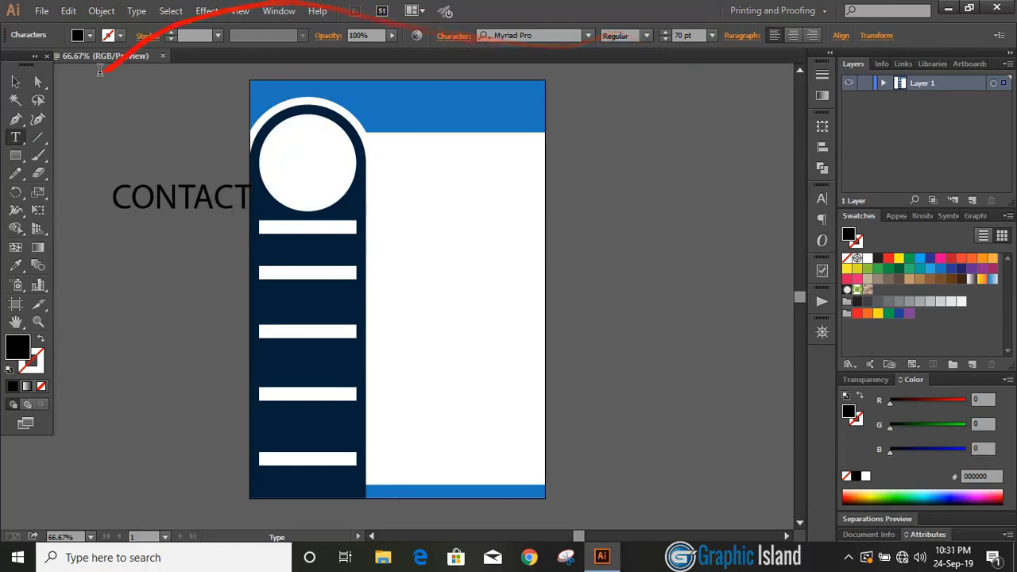
pyautogui.click(16, 82)
# Duplicate the CONTACT heading downward into a column of copies.
pyautogui.click(165, 288)
pyautogui.moveTo(199, 209); pyautogui.dragTo(195, 247)
pyautogui.hotkey('ctrl', 'd')
pyautogui.hotkey('ctrl', 'd')
pyautogui.hotkey('ctrl', 'd')
pyautogui.hotkey('ctrl', 'd')
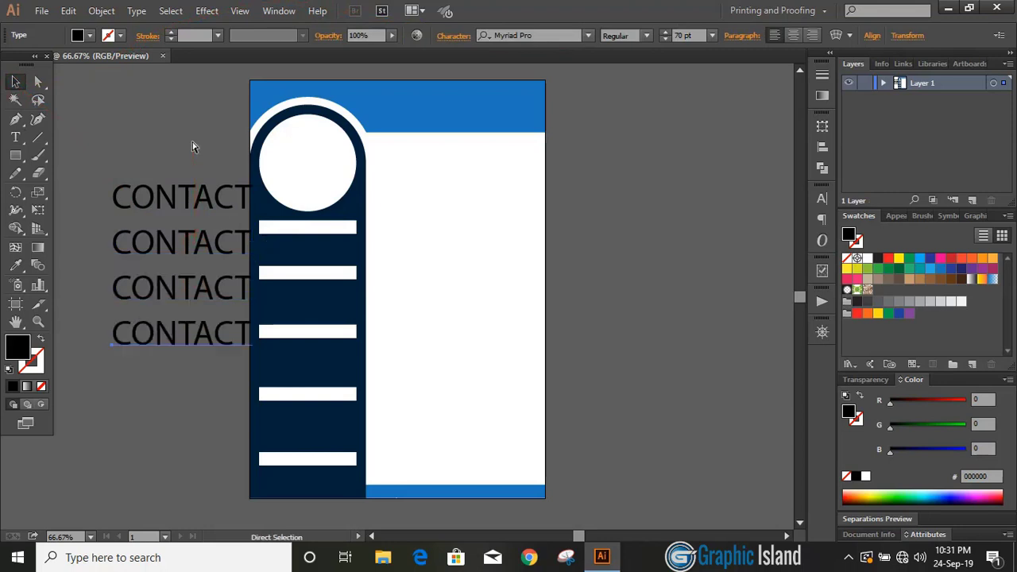
pyautogui.hotkey('ctrl', 'd')
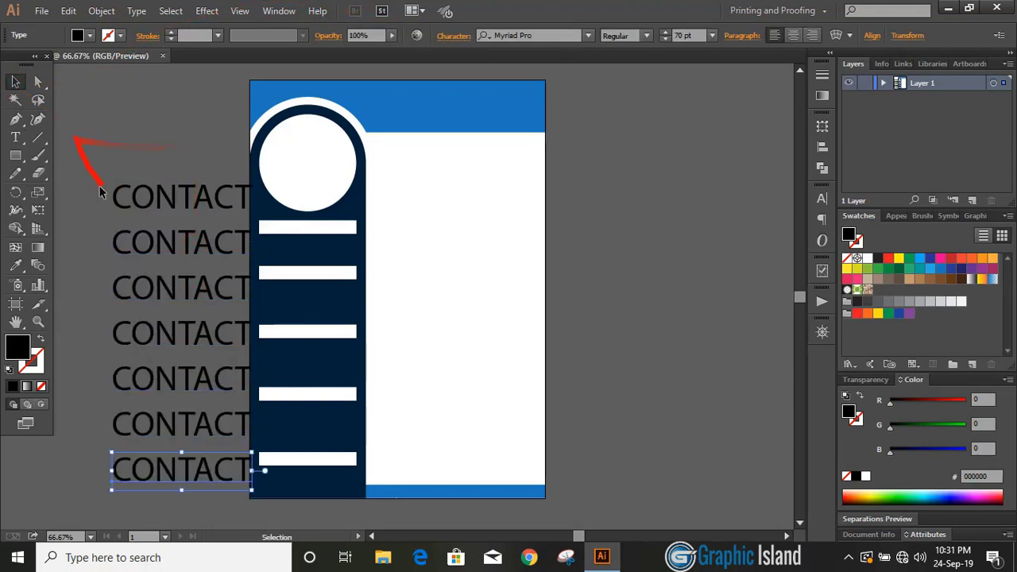
# Retype the second and third CONTACT copies as SKILLS and SOFTWARE.
pyautogui.press('t')
pyautogui.click(169, 242)
pyautogui.moveTo(117, 241); pyautogui.dragTo(256, 249)
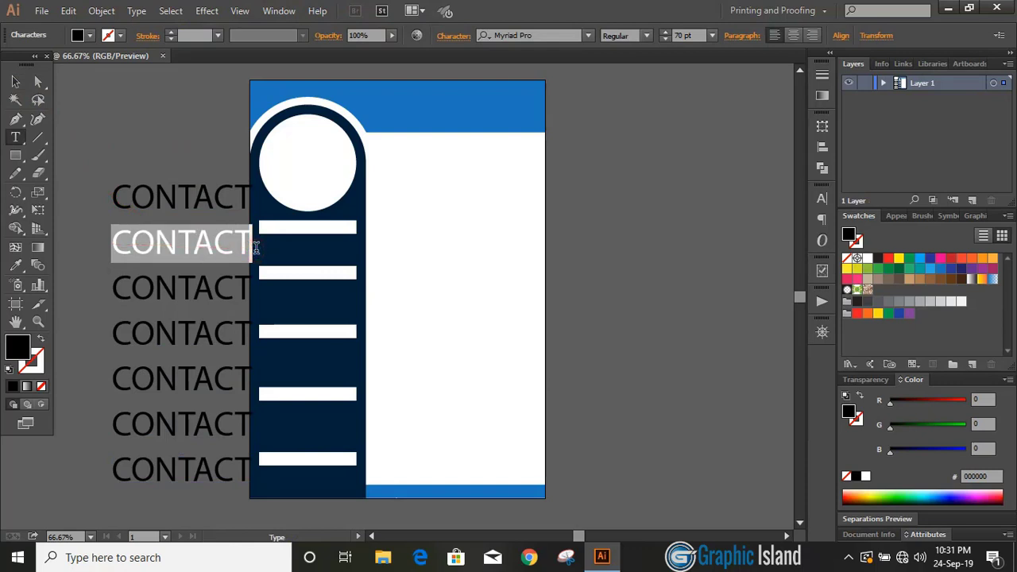
pyautogui.write('SKILLS')
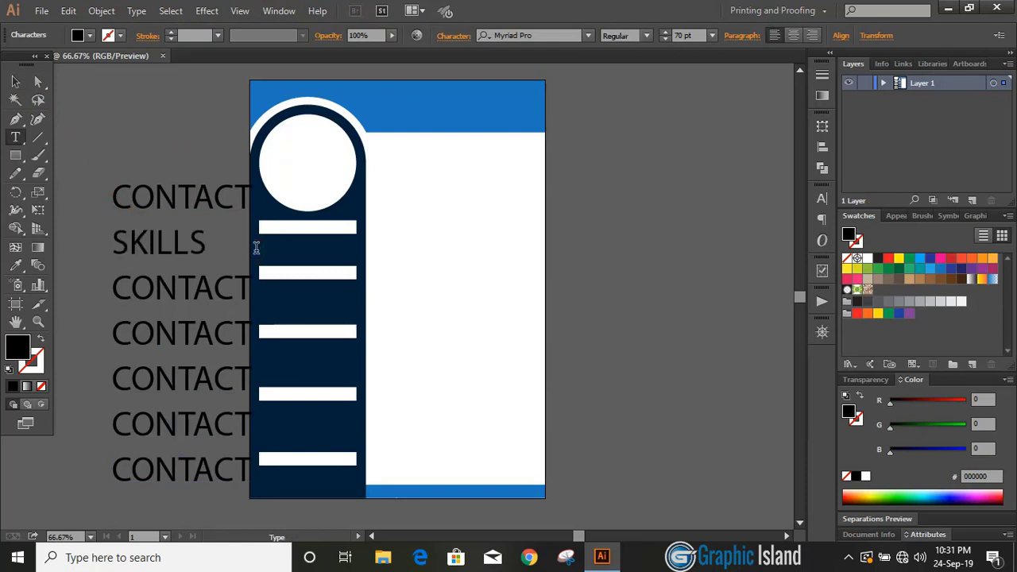
pyautogui.moveTo(113, 291); pyautogui.dragTo(260, 306)
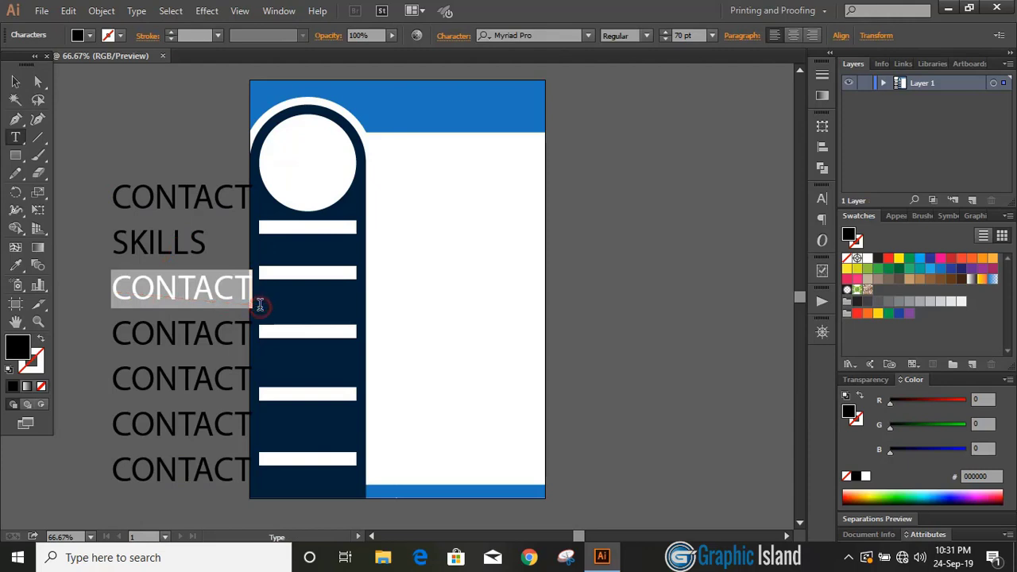
pyautogui.write('SOFTWARE')
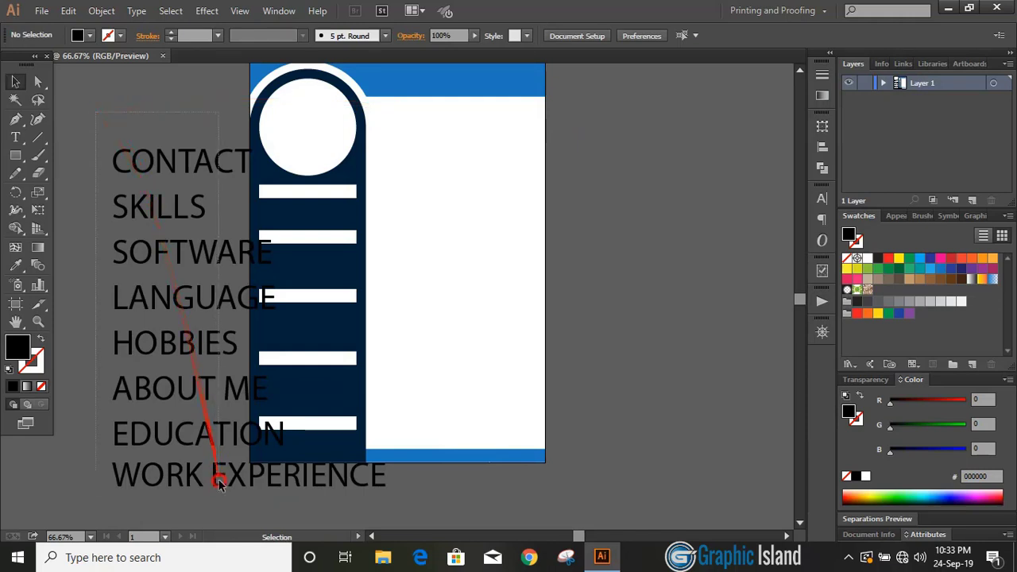
# Set the heading list to Myriad Pro Bold, then scale it down and move it beside the sidebar.
pyautogui.click(220, 483)
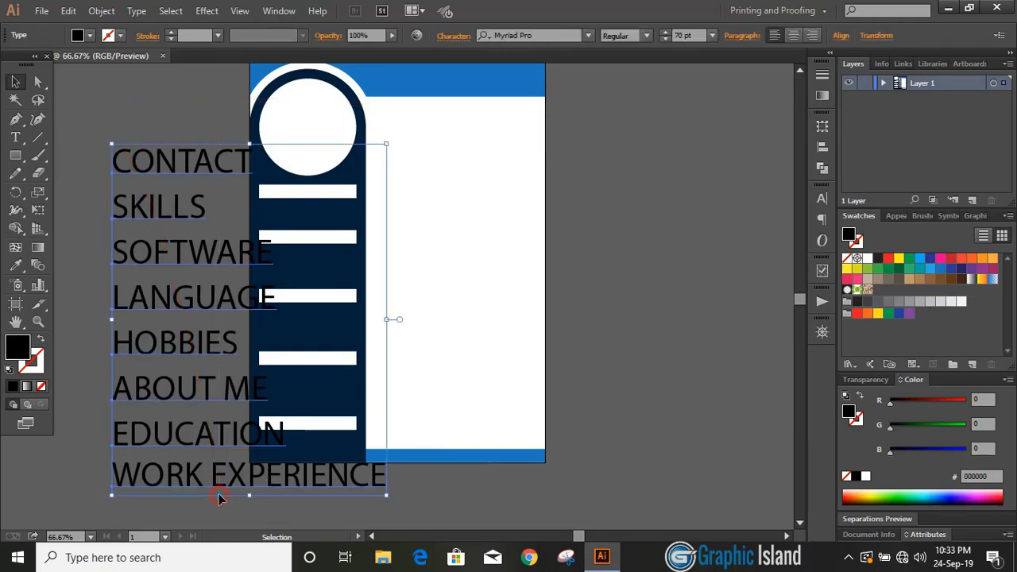
pyautogui.click(647, 37)
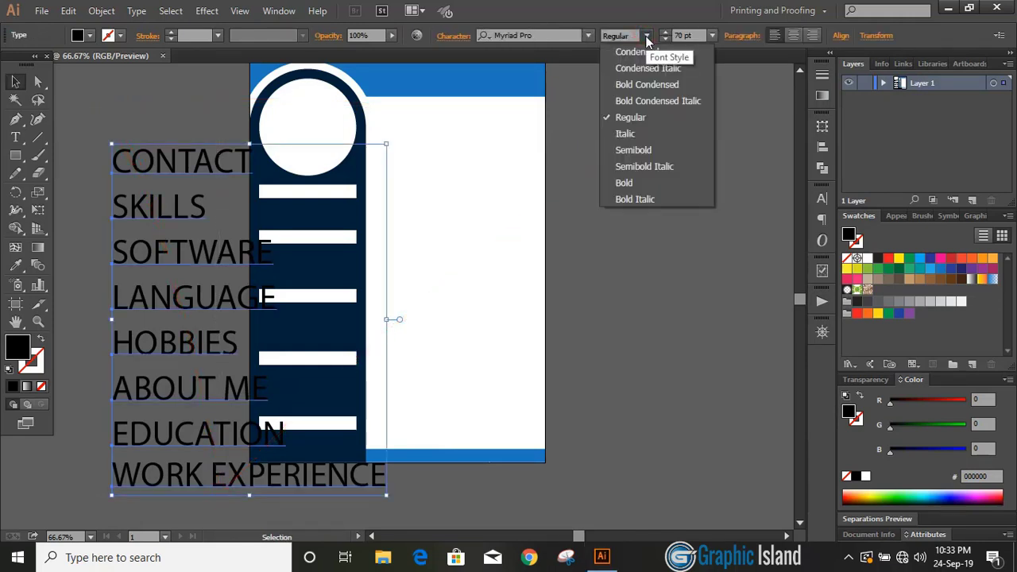
pyautogui.click(633, 182)
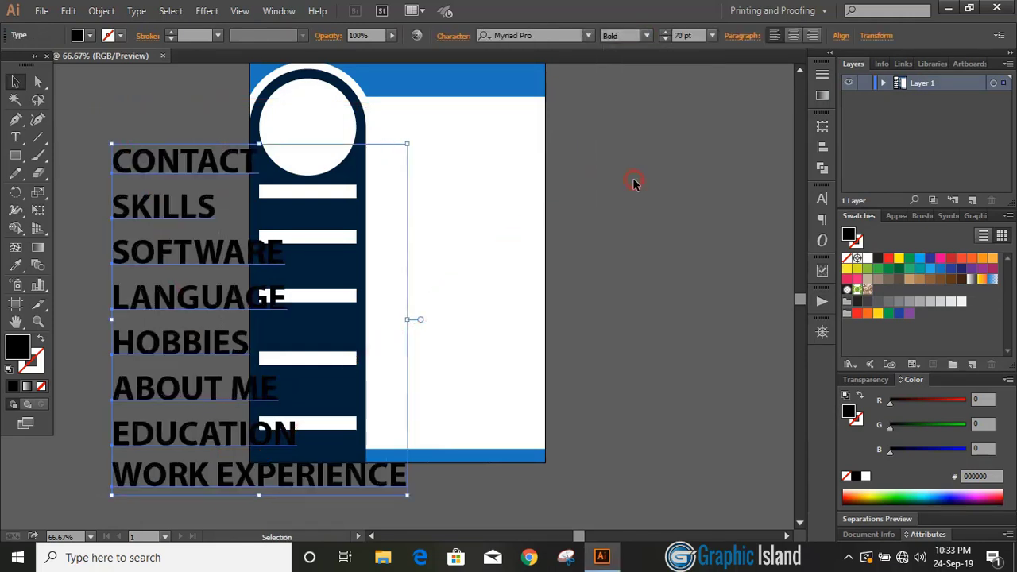
pyautogui.moveTo(406, 144); pyautogui.dragTo(336, 229)
pyautogui.moveTo(228, 292); pyautogui.dragTo(132, 234)
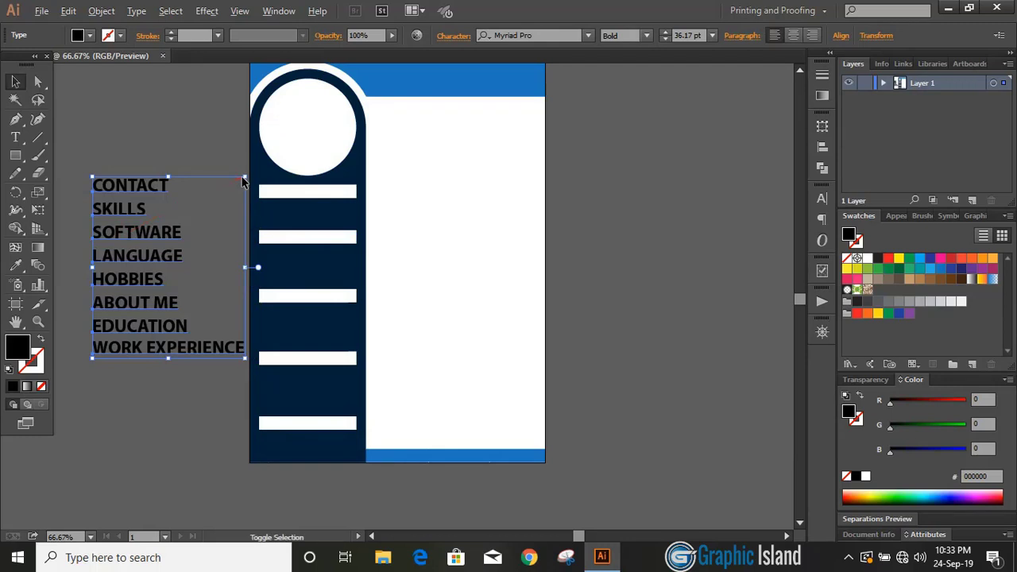
pyautogui.moveTo(243, 182); pyautogui.dragTo(209, 219)
pyautogui.click(212, 174)
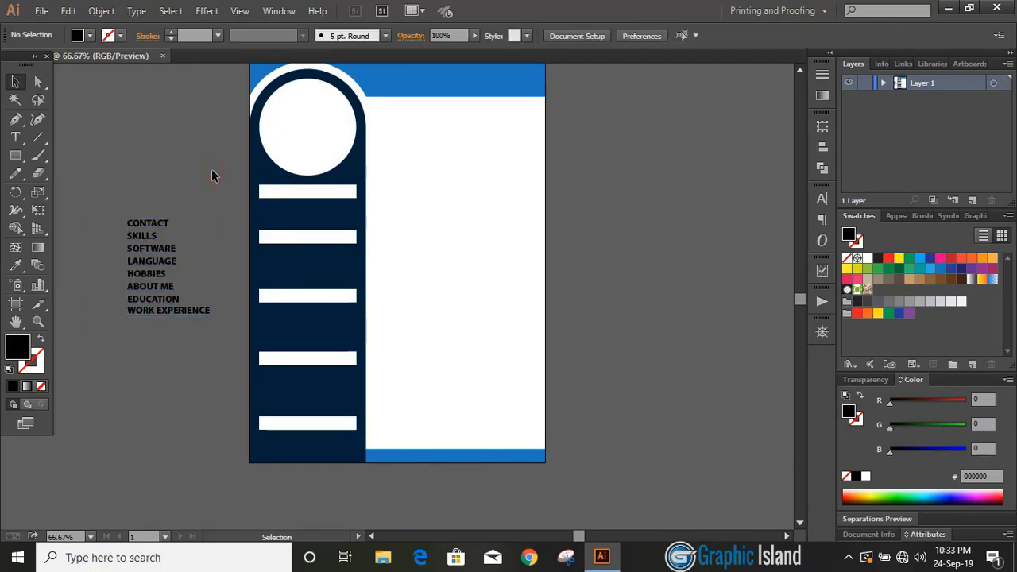
# Move the CONTACT, SKILLS and SOFTWARE headings onto the sidebar's white bars.
pyautogui.scroll(3, 212, 176)
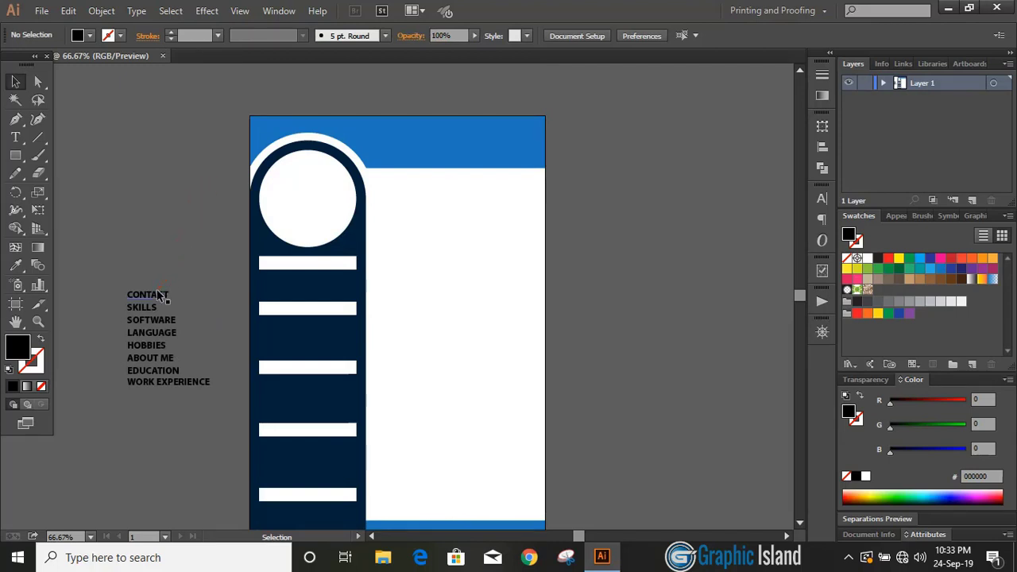
pyautogui.moveTo(158, 292); pyautogui.dragTo(313, 263)
pyautogui.click(175, 248)
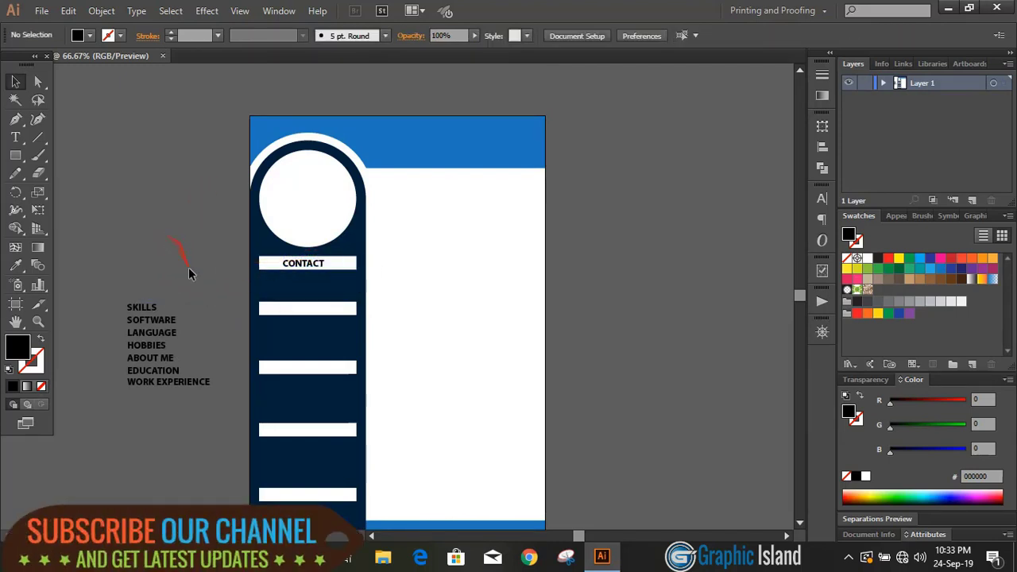
pyautogui.moveTo(148, 308); pyautogui.dragTo(313, 313)
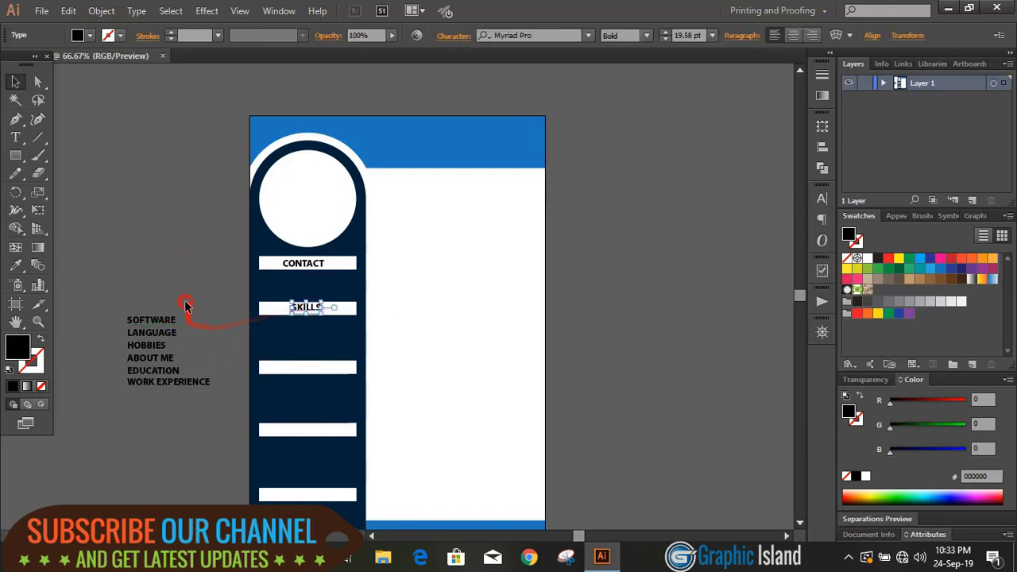
pyautogui.moveTo(162, 319); pyautogui.dragTo(321, 363)
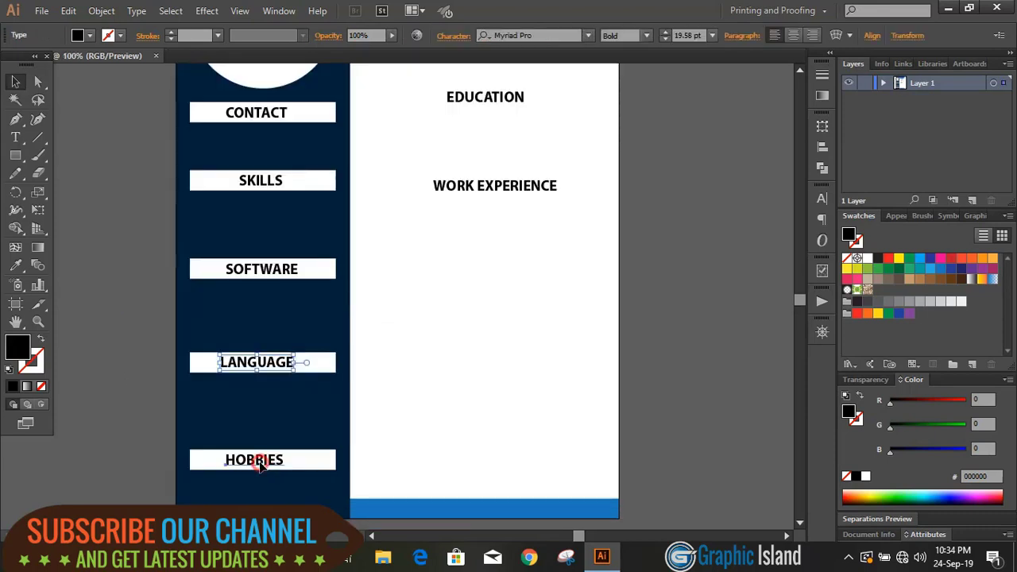
# Horizontally centre HOBBIES, LANGUAGE, SOFTWARE, SKILLS and CONTACT, then nudge them left onto the bars.
pyautogui.click(260, 465)
pyautogui.keyDown('shift'); pyautogui.click(266, 363); pyautogui.keyUp('shift')
pyautogui.keyDown('shift'); pyautogui.click(275, 272); pyautogui.keyUp('shift')
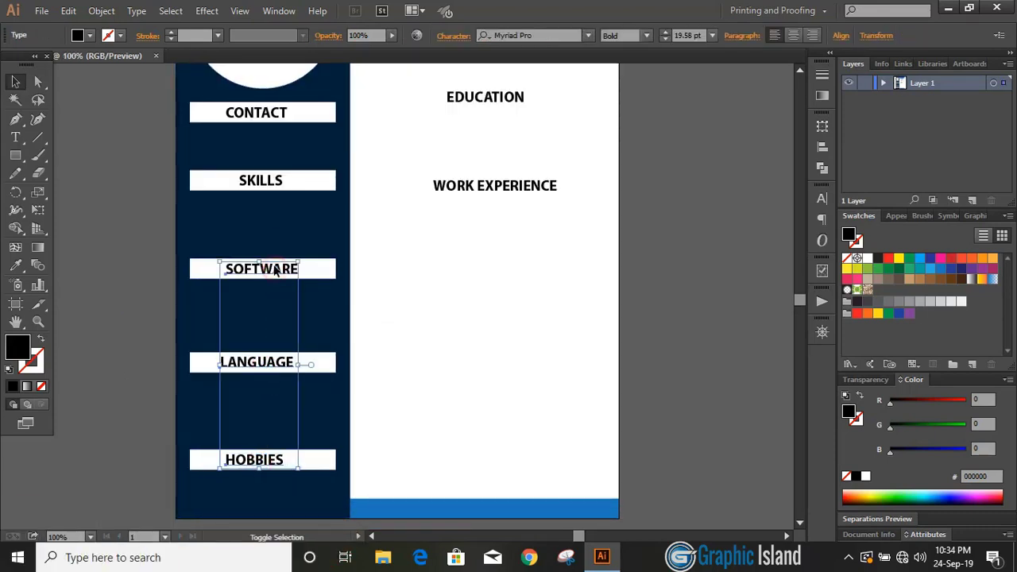
pyautogui.keyDown('shift'); pyautogui.click(266, 184); pyautogui.keyUp('shift')
pyautogui.keyDown('shift'); pyautogui.click(267, 117); pyautogui.keyUp('shift')
pyautogui.click(822, 148)
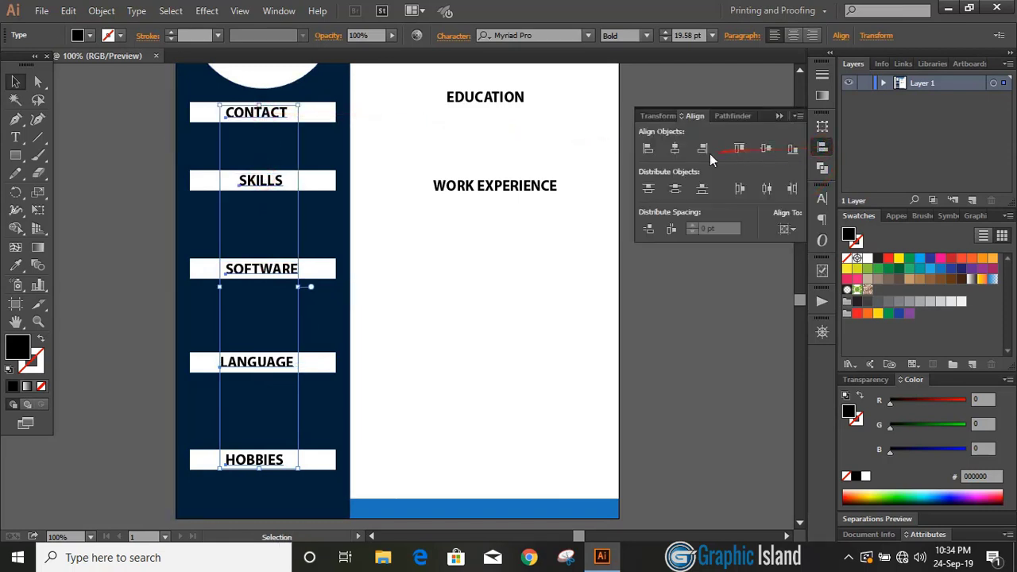
pyautogui.click(675, 148)
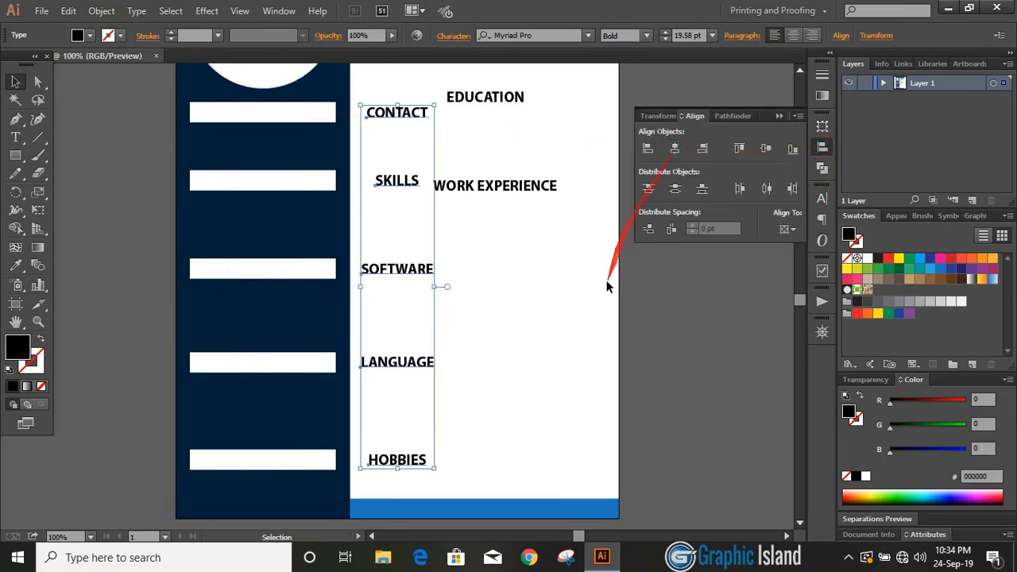
pyautogui.hotkey('shift', 'Left')
pyautogui.hotkey('shift', 'Left')
pyautogui.hotkey('shift', 'Left')
pyautogui.hotkey('shift', 'Left')
pyautogui.hotkey('shift', 'Left')
pyautogui.hotkey('shift', 'Left')
pyautogui.hotkey('shift', 'Left')
pyautogui.hotkey('shift', 'Left')
pyautogui.hotkey('shift', 'Left')
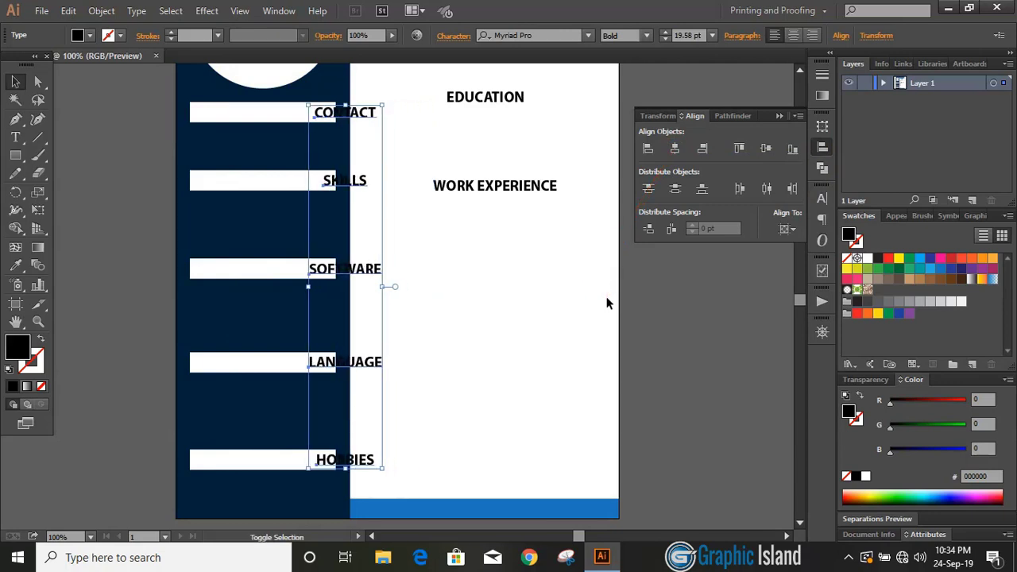
pyautogui.hotkey('shift', 'Left')
pyautogui.hotkey('shift', 'Left')
pyautogui.hotkey('shift', 'Left')
pyautogui.hotkey('shift', 'Left')
pyautogui.hotkey('shift', 'Left')
pyautogui.hotkey('shift', 'Left')
pyautogui.hotkey('shift', 'Left')
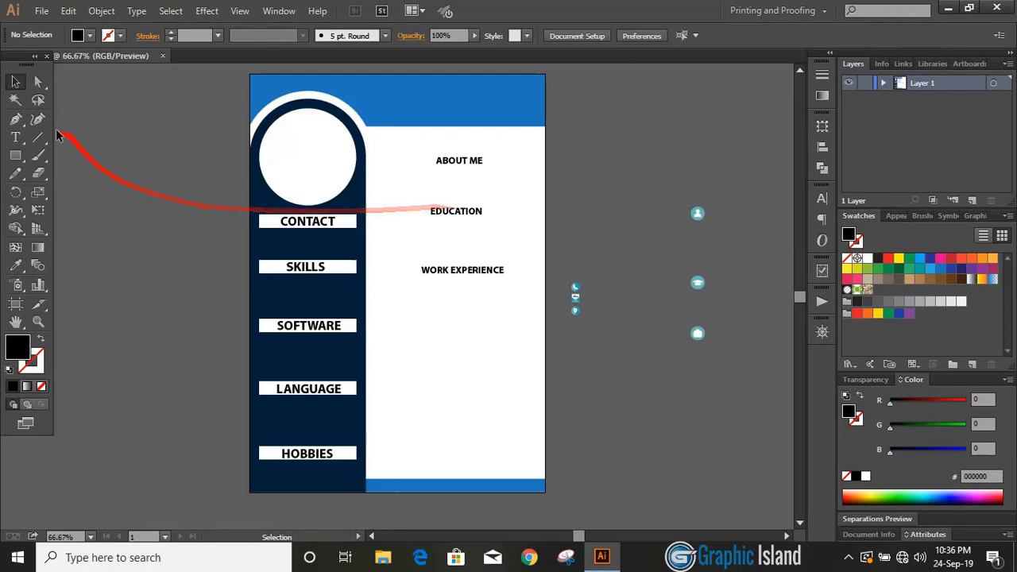
# Draw a vertical timeline path with the Pen tool down the main column.
pyautogui.click(15, 120)
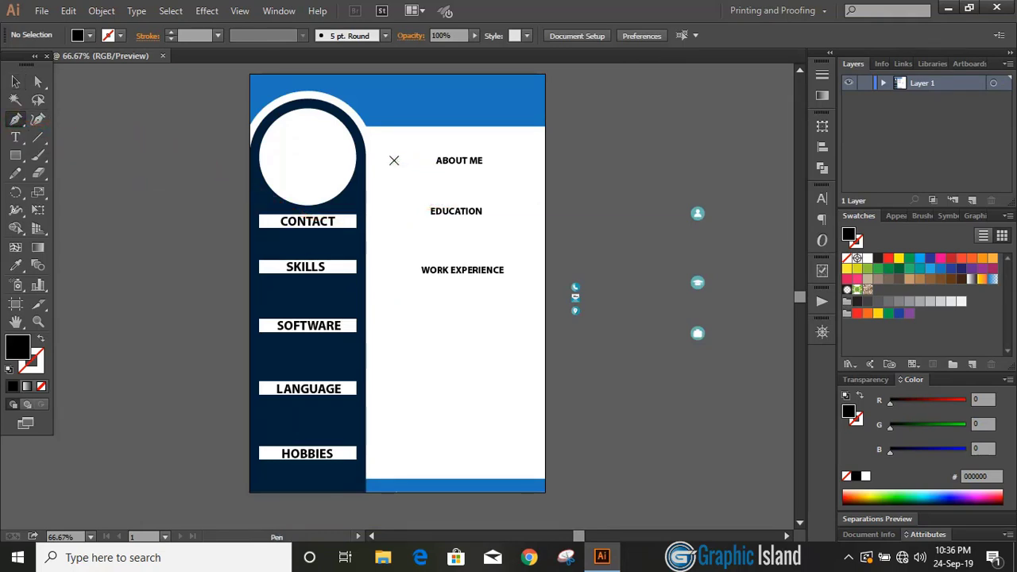
pyautogui.moveTo(392, 160); pyautogui.dragTo(381, 162)
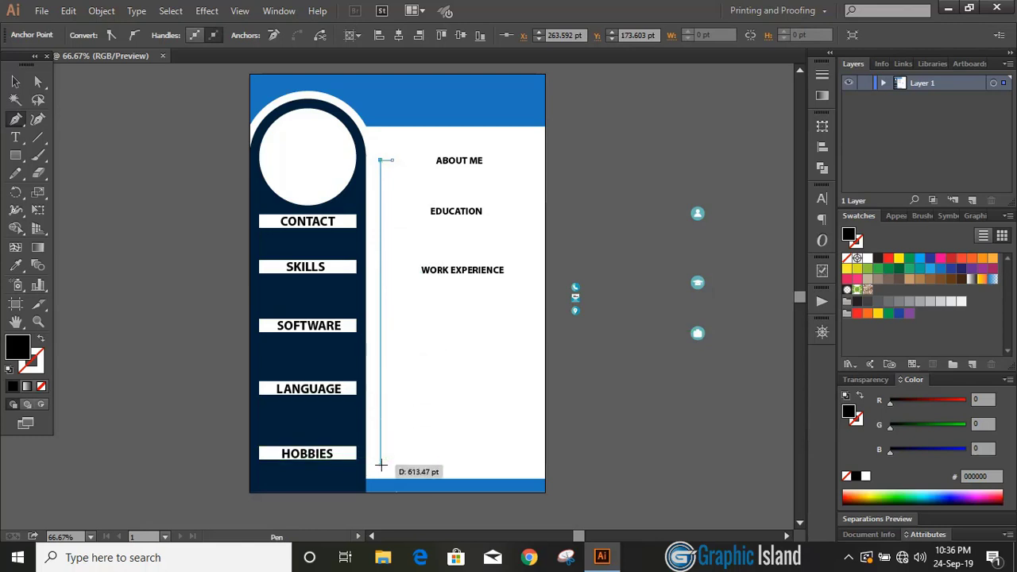
pyautogui.click(380, 467)
pyautogui.click(16, 81)
# Give the timeline line no fill, a black stroke and a 6 pt weight.
pyautogui.click(41, 386)
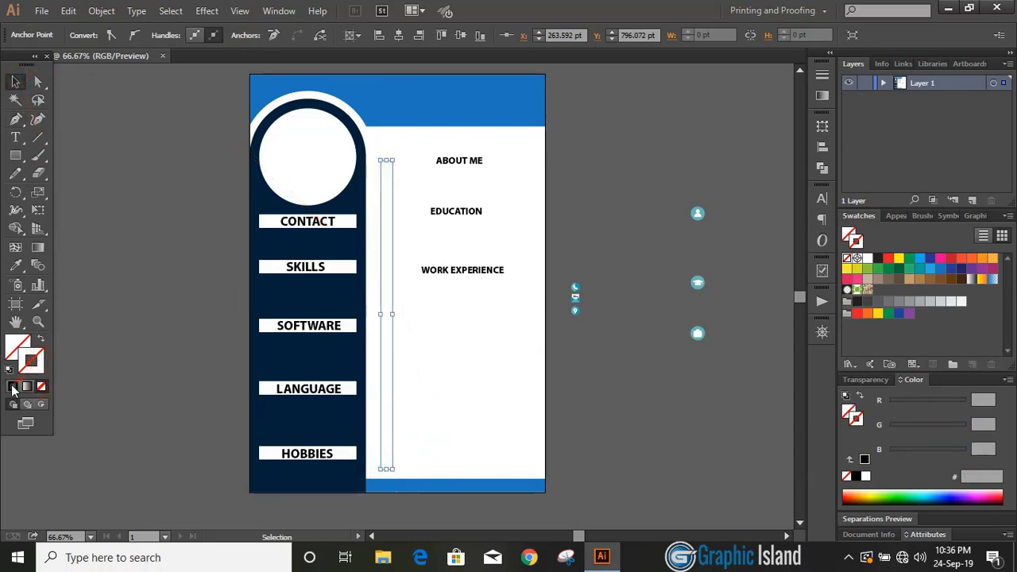
pyautogui.click(12, 387)
pyautogui.click(131, 308)
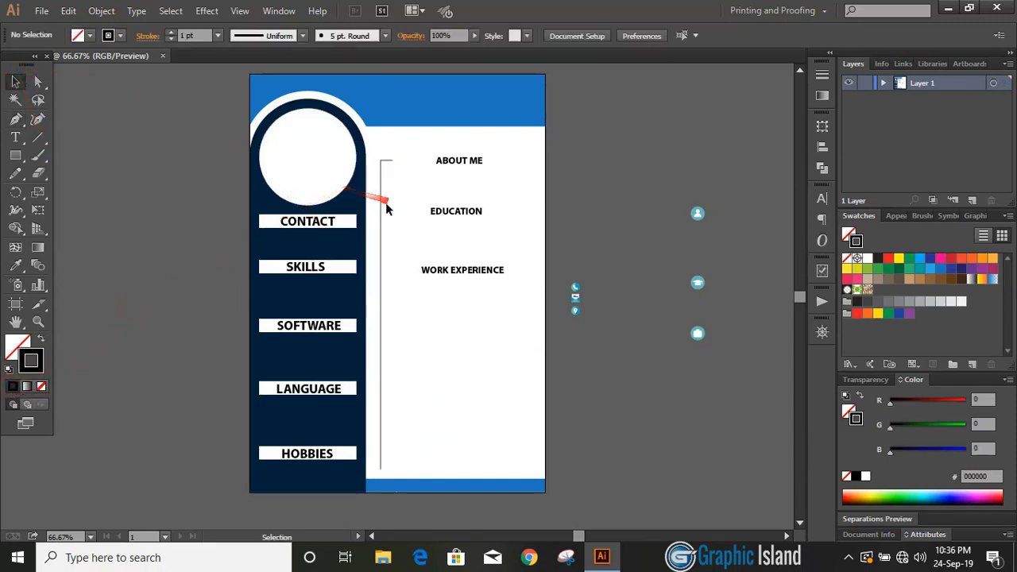
pyautogui.click(381, 208)
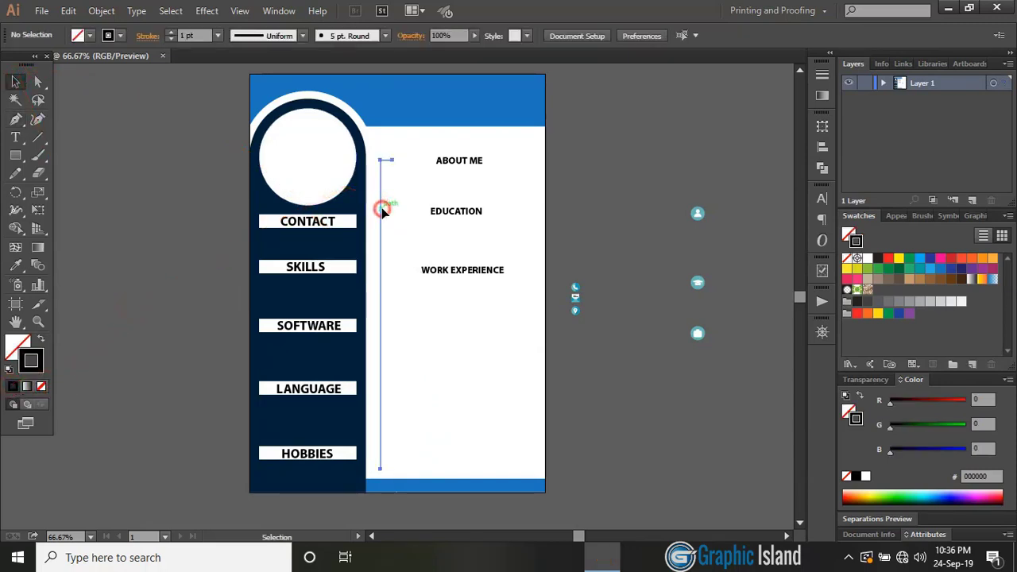
pyautogui.click(172, 35)
pyautogui.click(172, 34)
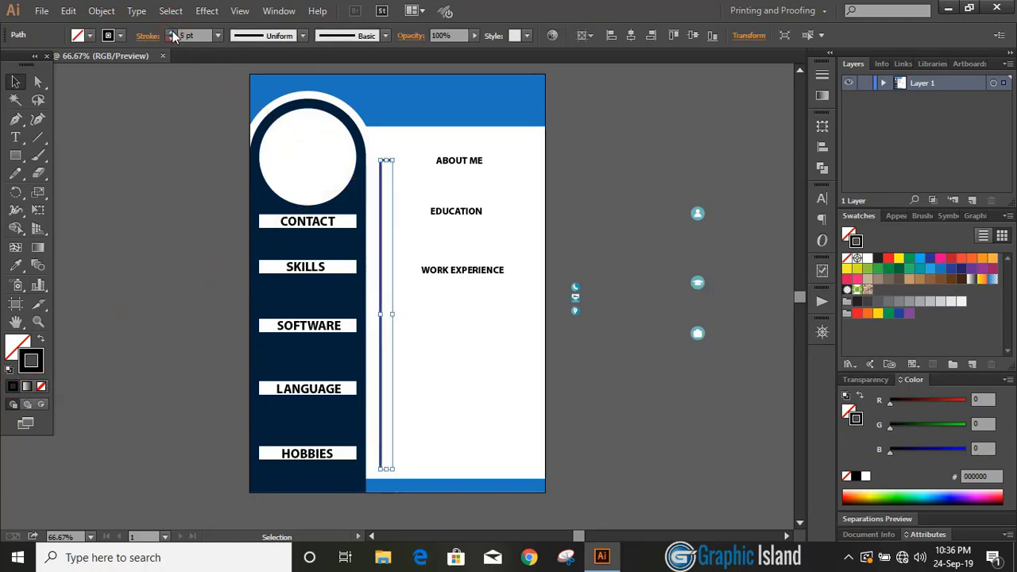
pyautogui.click(173, 34)
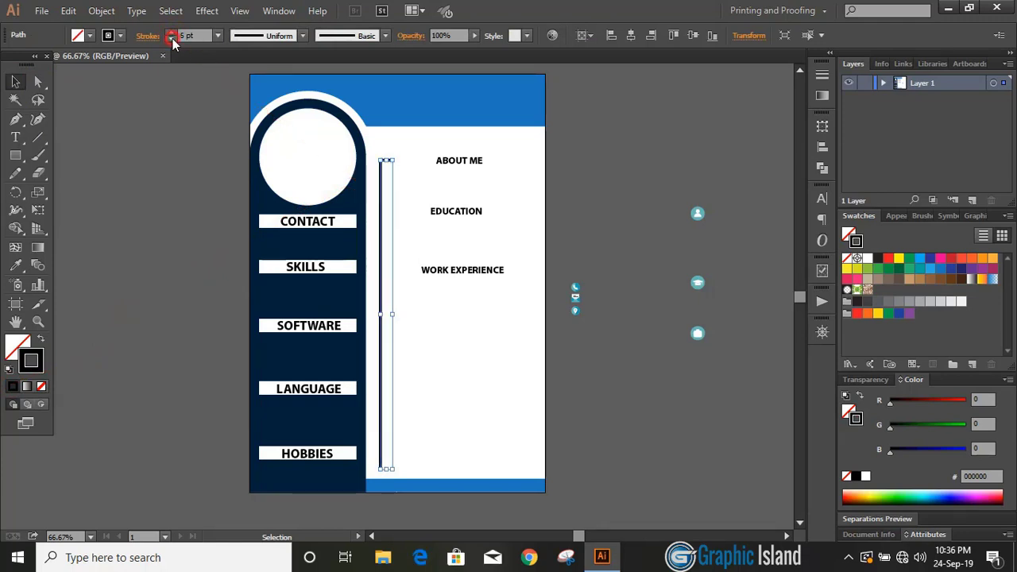
pyautogui.click(220, 257)
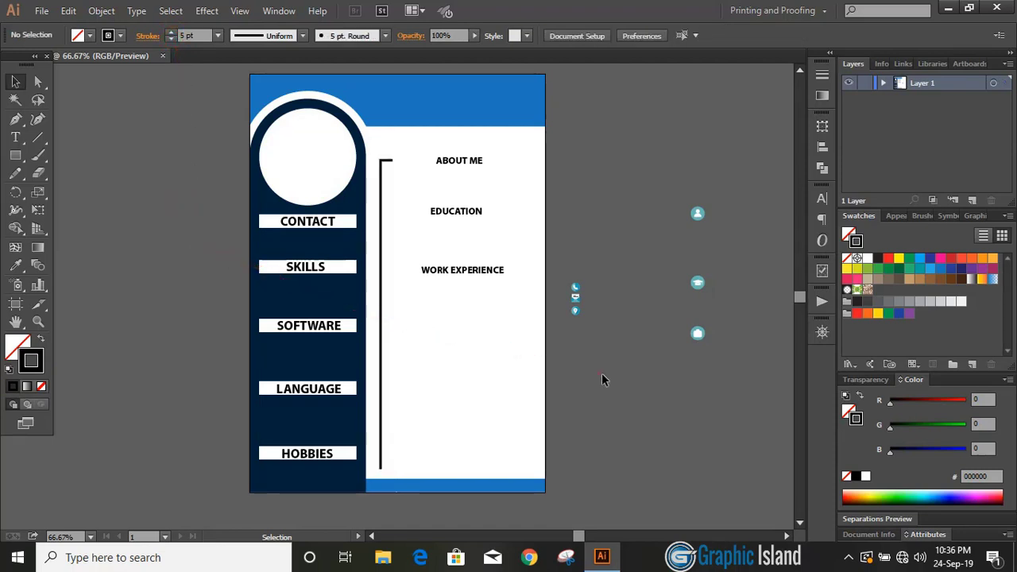
pyautogui.hotkey('ctrl', '=')
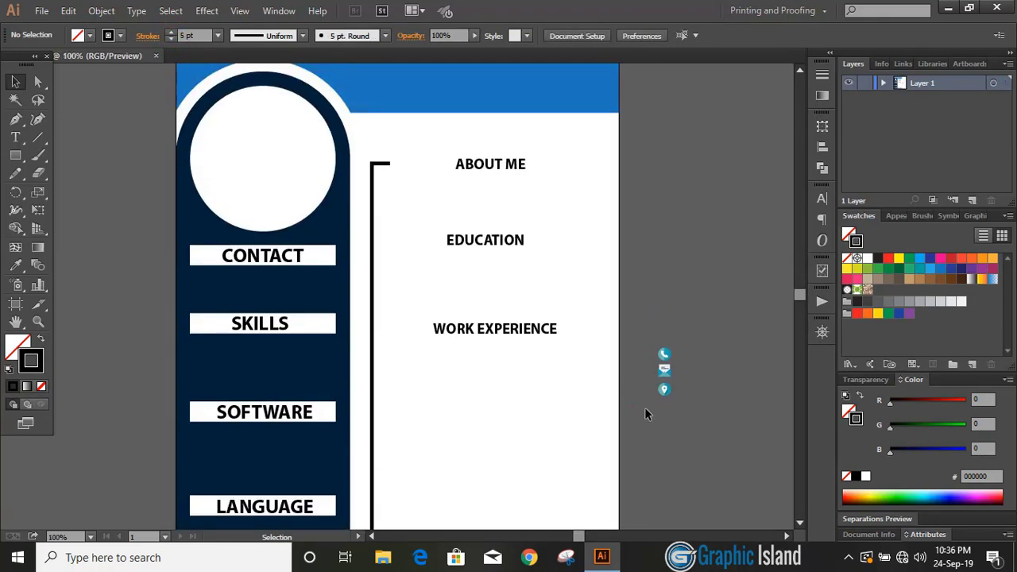
# Place the person icon beside ABOUT ME and nudge it up with the timeline line.
pyautogui.click(786, 537)
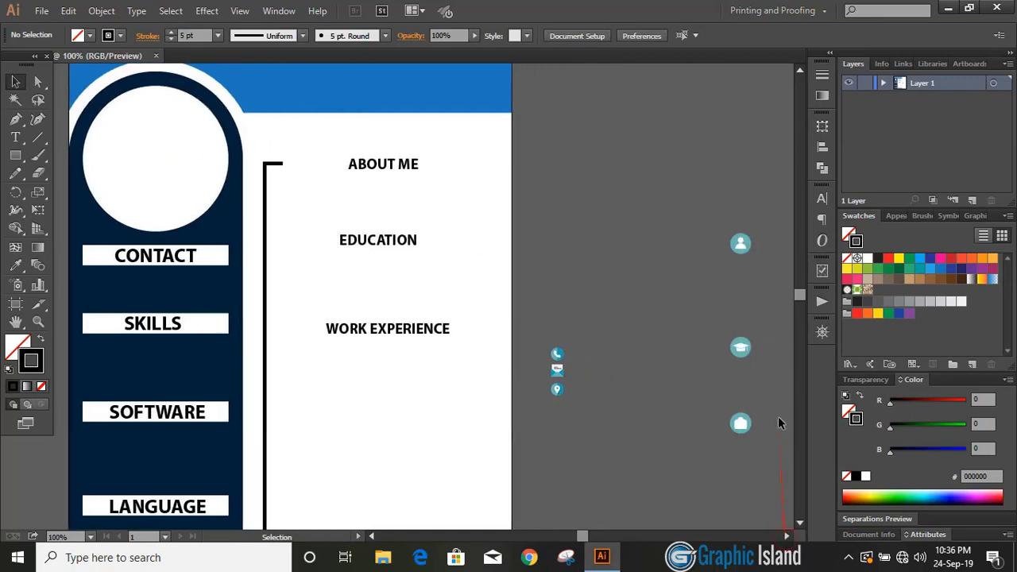
pyautogui.moveTo(742, 248); pyautogui.dragTo(291, 164)
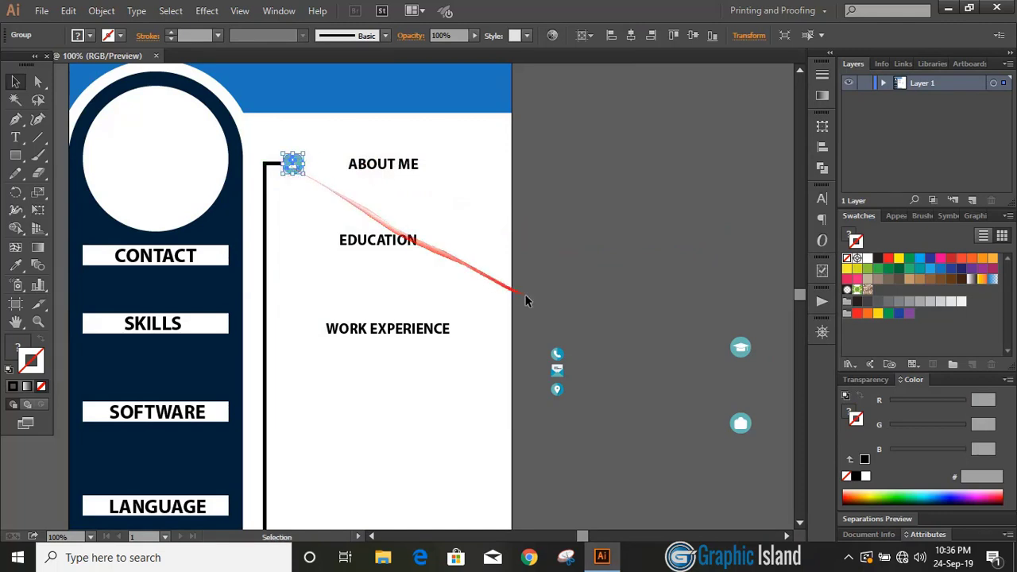
pyautogui.click(580, 286)
pyautogui.click(263, 202)
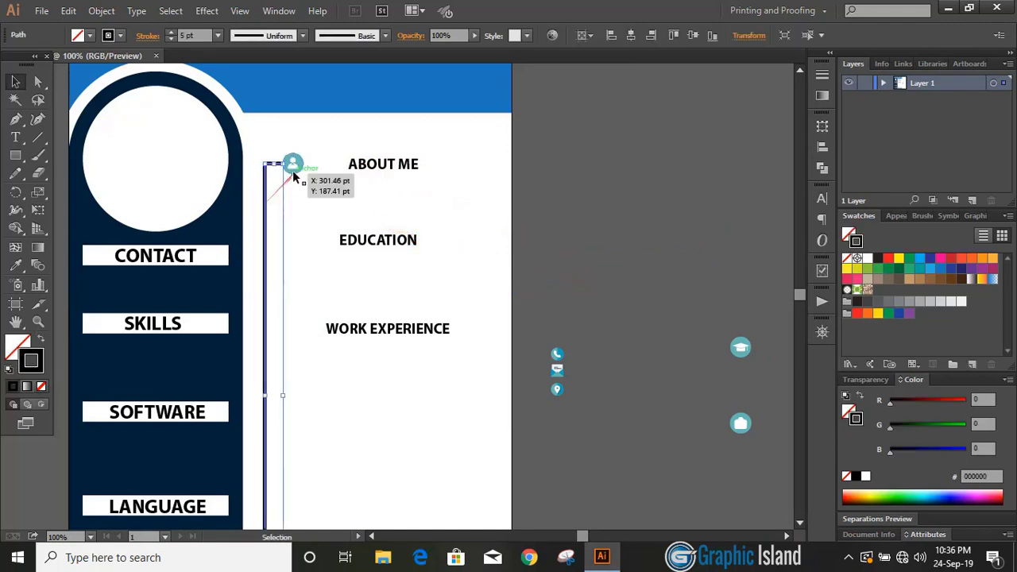
pyautogui.keyDown('shift'); pyautogui.click(295, 166); pyautogui.keyUp('shift')
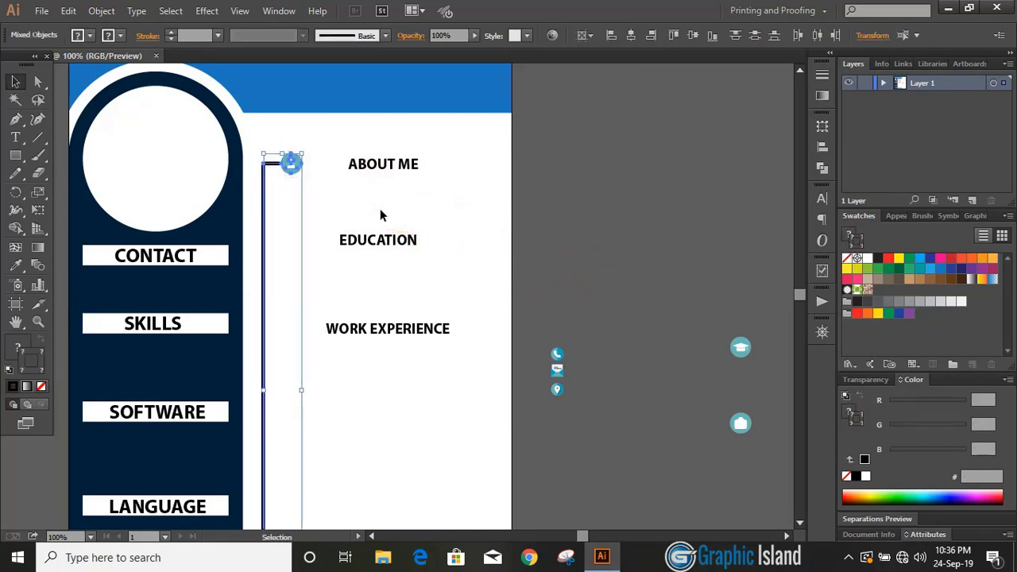
pyautogui.press('Left')
pyautogui.press('Left')
pyautogui.hotkey('shift', 'Up')
pyautogui.hotkey('shift', 'Up')
pyautogui.hotkey('shift', 'Up')
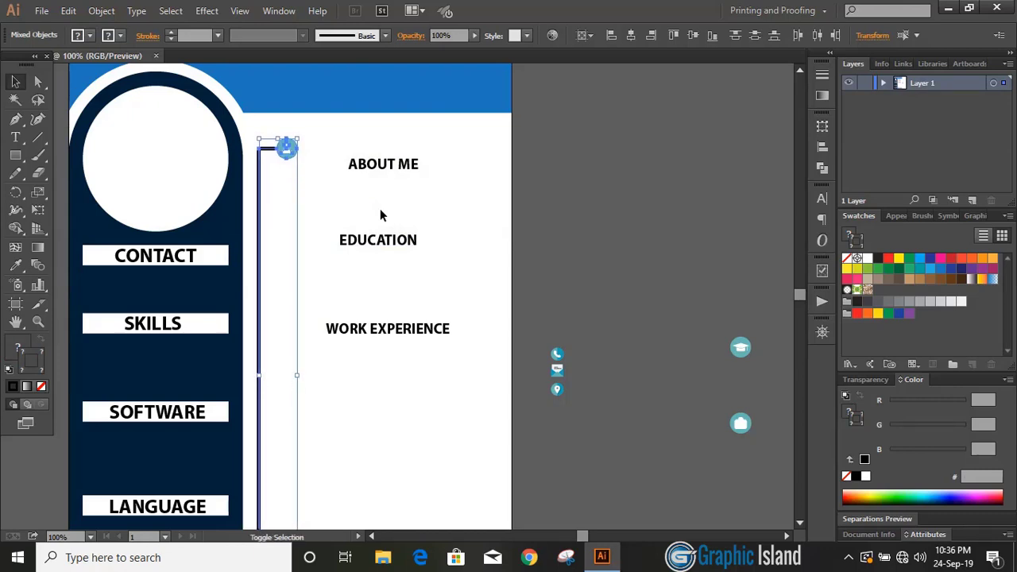
pyautogui.press('Up')
pyautogui.press('Up')
pyautogui.press('Up')
pyautogui.press('Up')
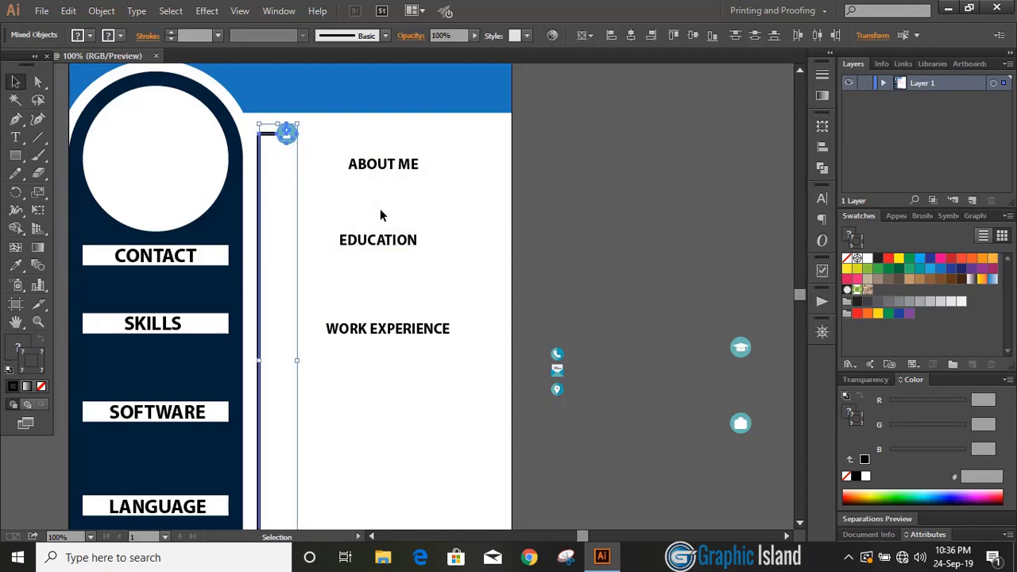
# Move the ABOUT ME heading up beside its person icon.
pyautogui.click(380, 208)
pyautogui.scroll(1, 640, 319)
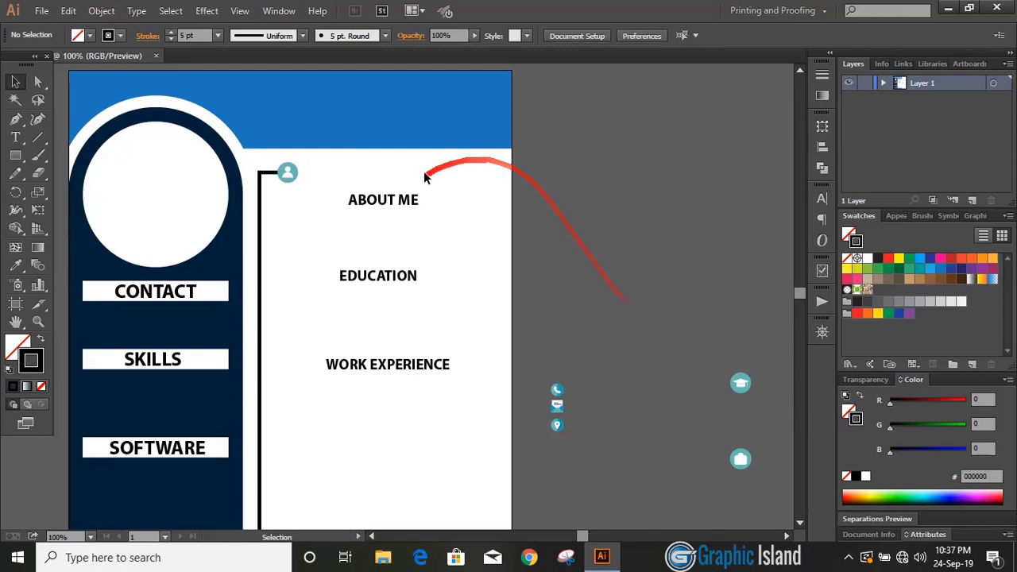
pyautogui.moveTo(408, 200); pyautogui.dragTo(363, 172)
pyautogui.click(579, 242)
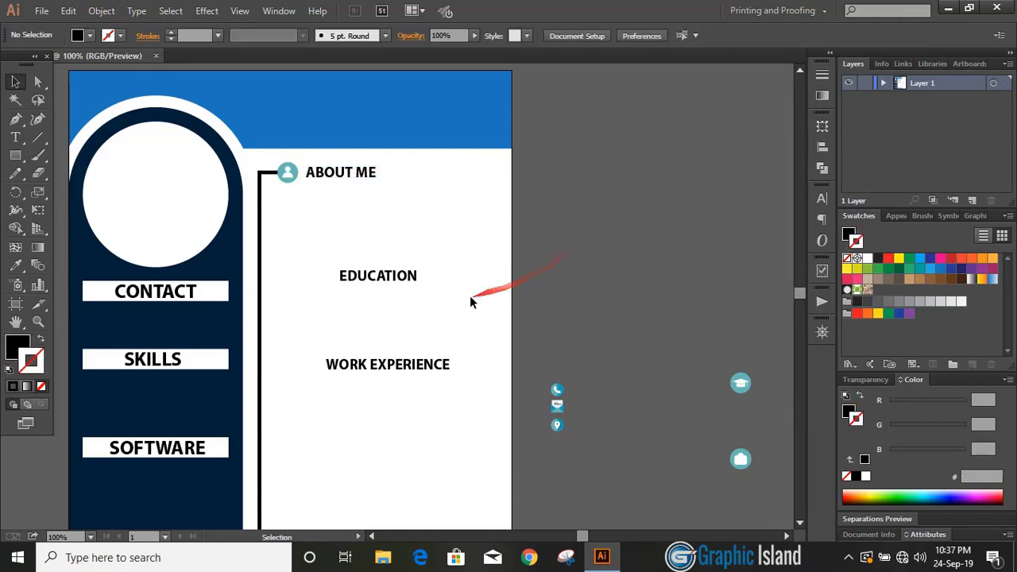
# Shift EDUCATION left and place the cap and briefcase icons beside EDUCATION and WORK EXPERIENCE.
pyautogui.moveTo(389, 279); pyautogui.dragTo(349, 277)
pyautogui.click(718, 315)
pyautogui.moveTo(740, 384); pyautogui.dragTo(293, 280)
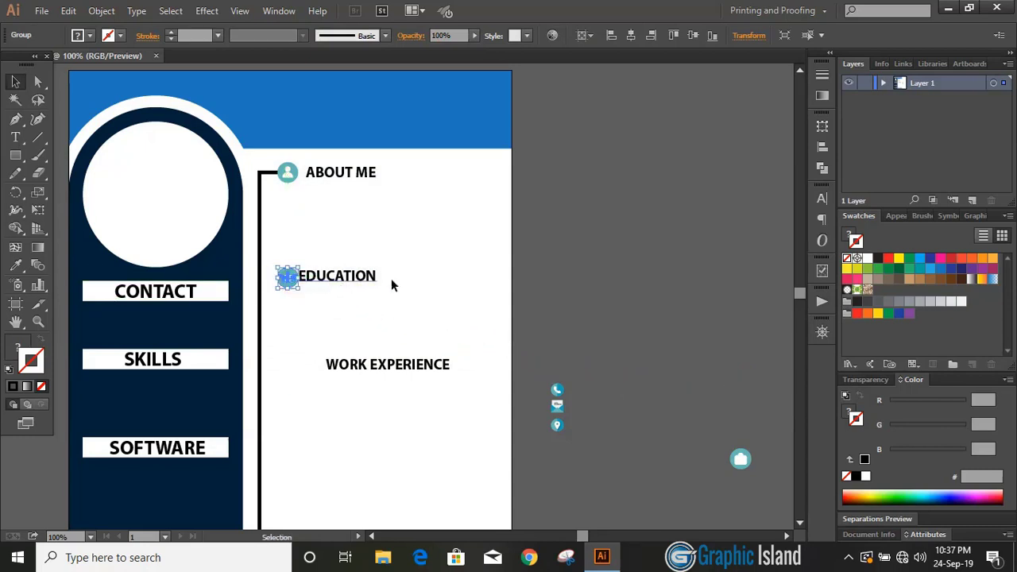
pyautogui.click(588, 286)
pyautogui.scroll(-1, 623, 300)
pyautogui.moveTo(730, 400); pyautogui.dragTo(290, 312)
# Draw a short connector line from the timeline to the EDUCATION icon.
pyautogui.click(618, 280)
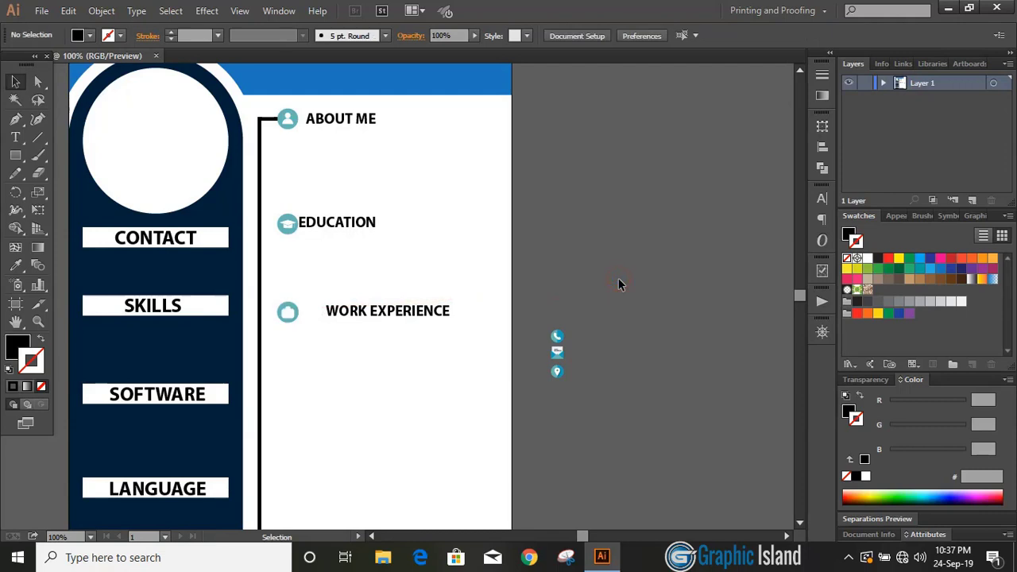
pyautogui.click(16, 118)
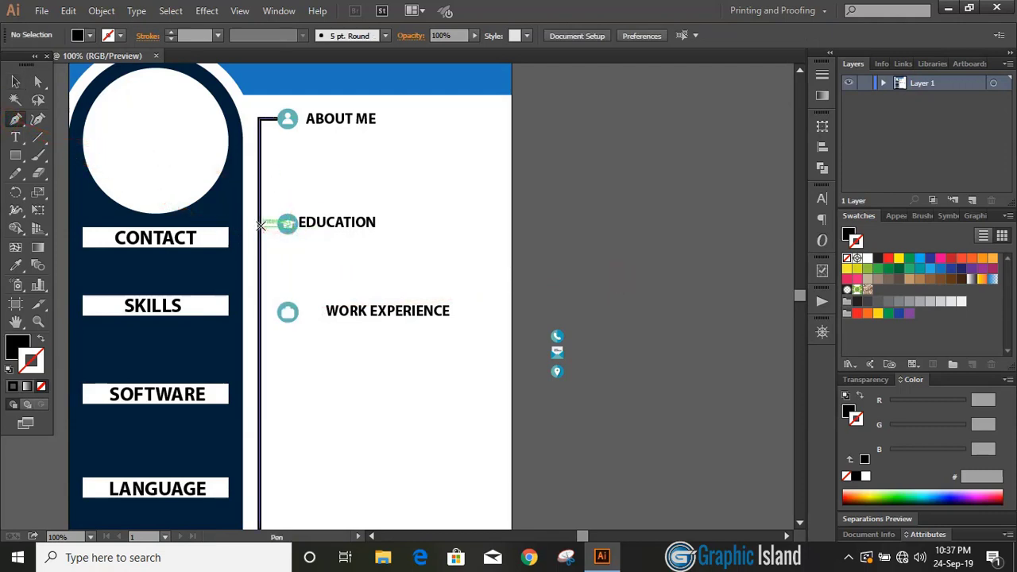
pyautogui.click(260, 226)
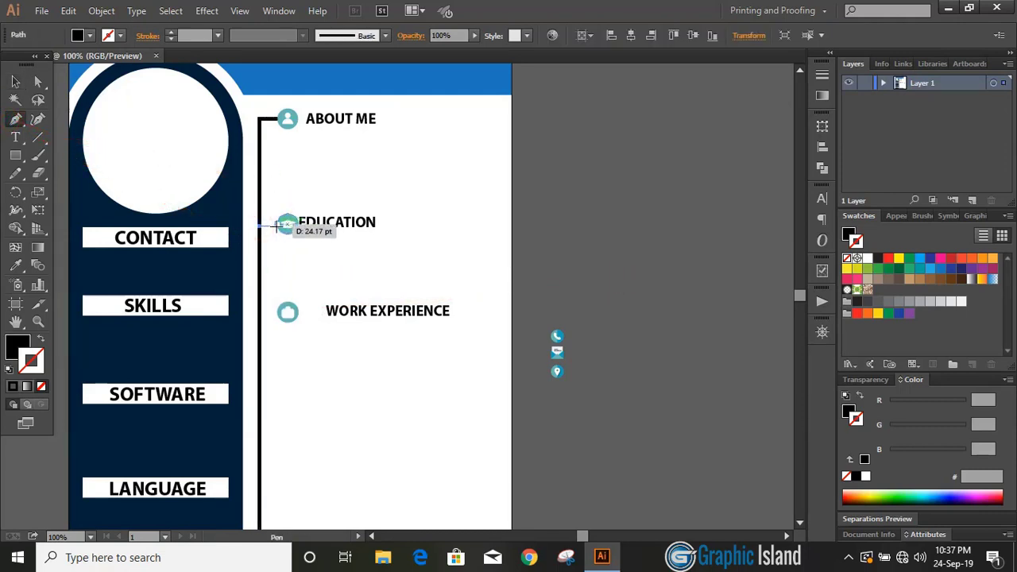
pyautogui.click(283, 227)
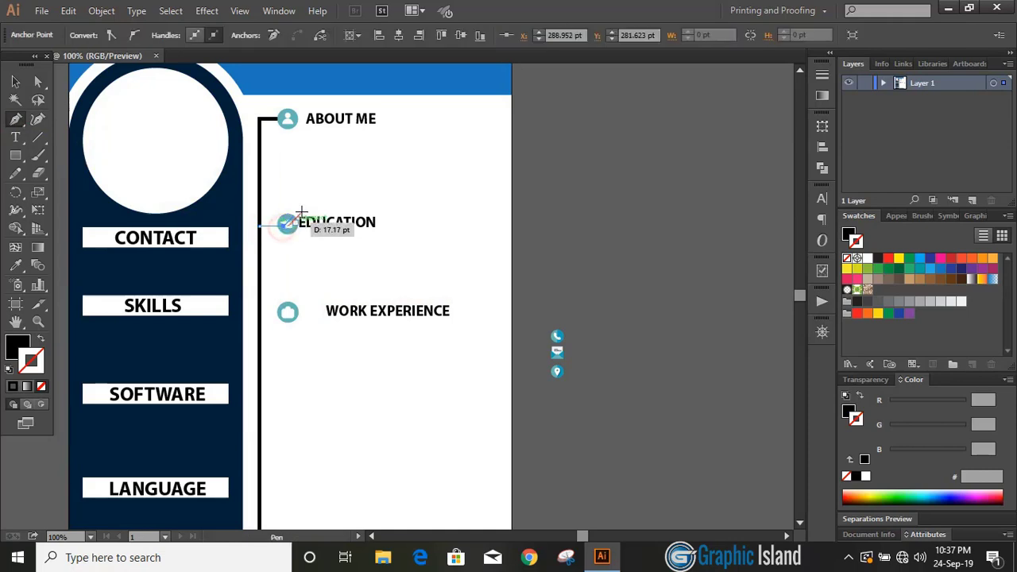
pyautogui.click(15, 82)
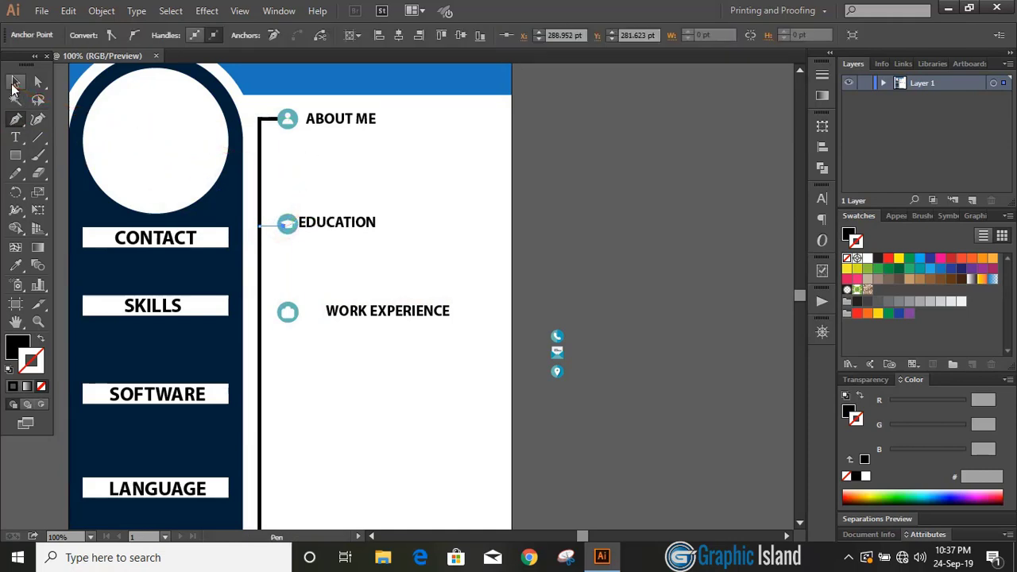
pyautogui.click(576, 246)
# Copy the connector line down to the WORK EXPERIENCE icon.
pyautogui.scroll(-1, 576, 247)
pyautogui.moveTo(276, 213); pyautogui.dragTo(278, 299)
pyautogui.click(688, 267)
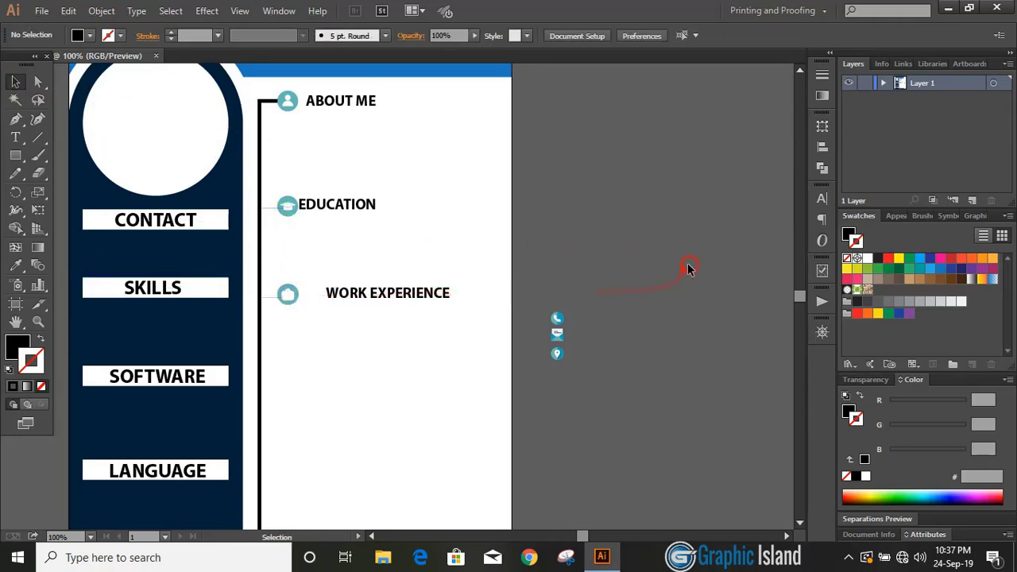
pyautogui.click(260, 226)
pyautogui.click(585, 224)
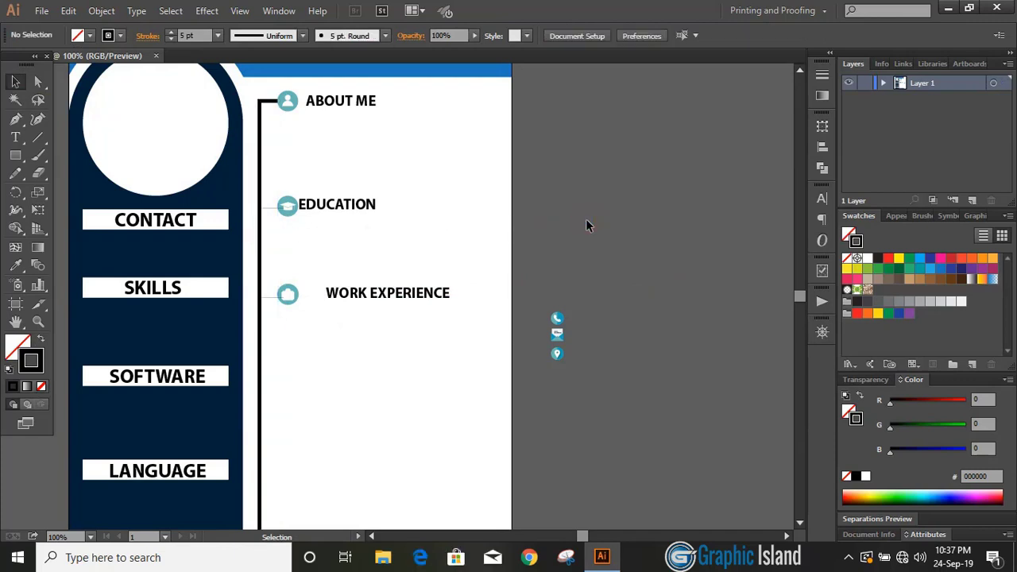
# Give both connector lines a 5 pt stroke and no fill.
pyautogui.click(273, 207)
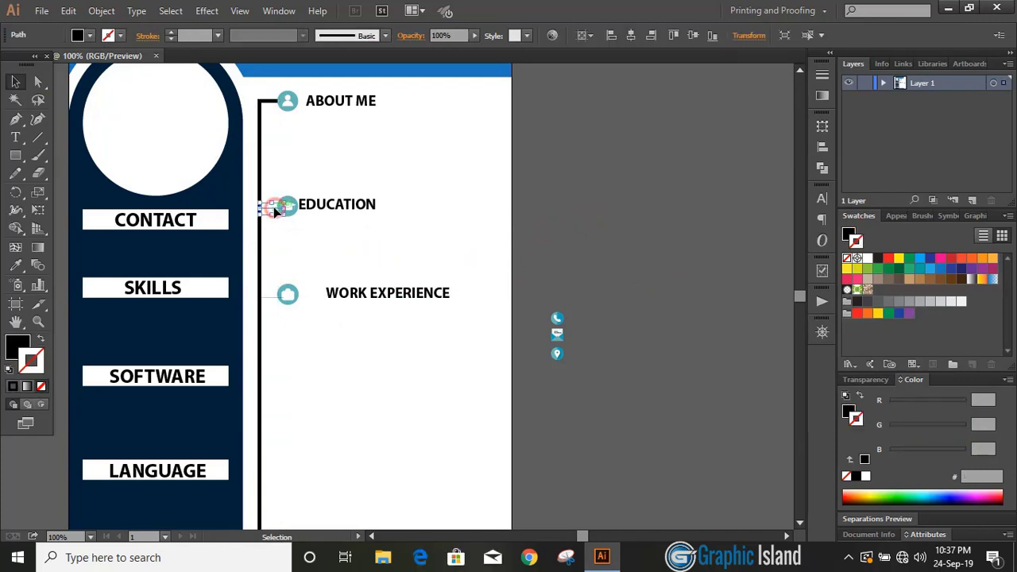
pyautogui.keyDown('shift'); pyautogui.click(268, 296); pyautogui.keyUp('shift')
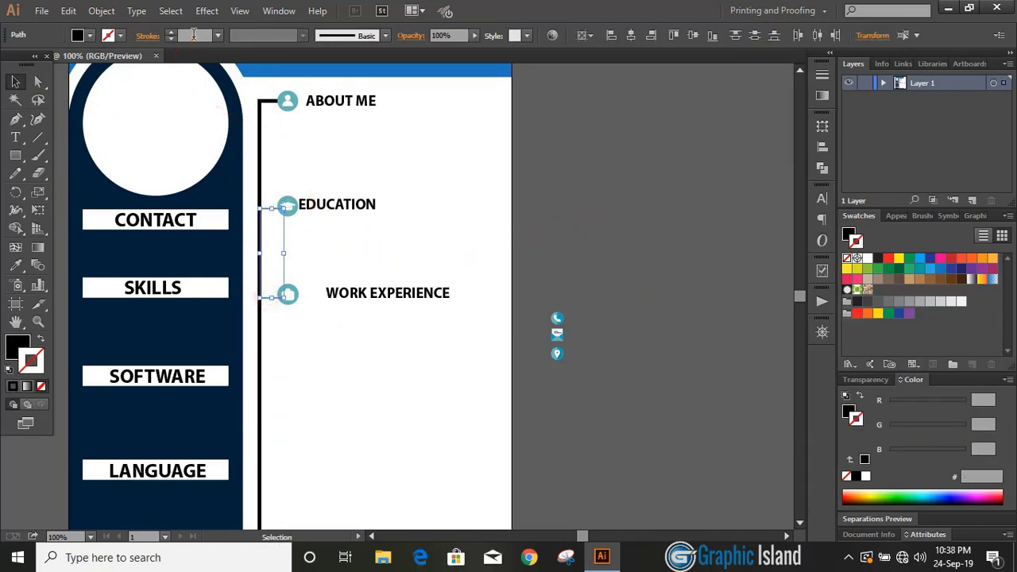
pyautogui.click(193, 34)
pyautogui.press('Return')
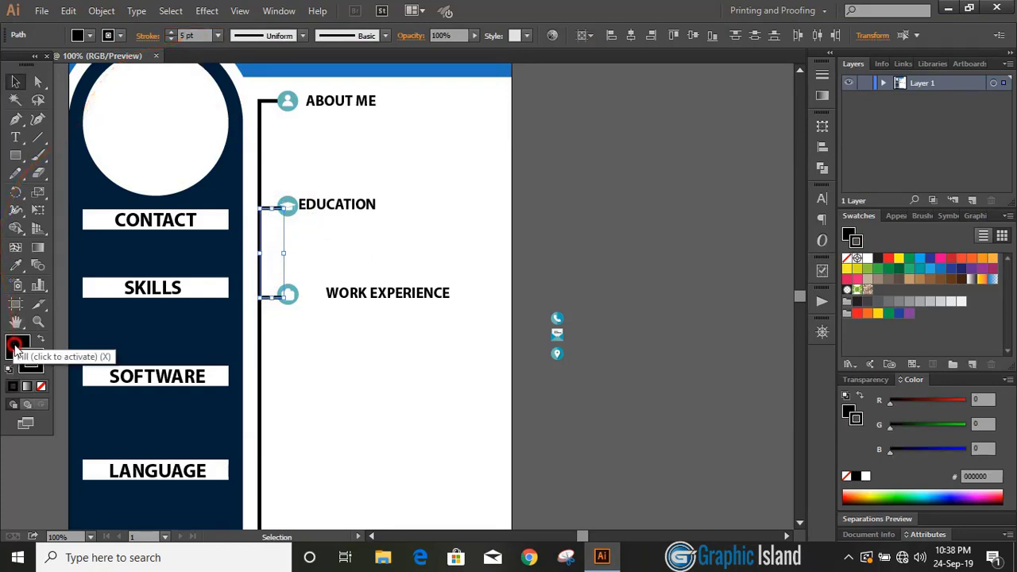
pyautogui.click(42, 387)
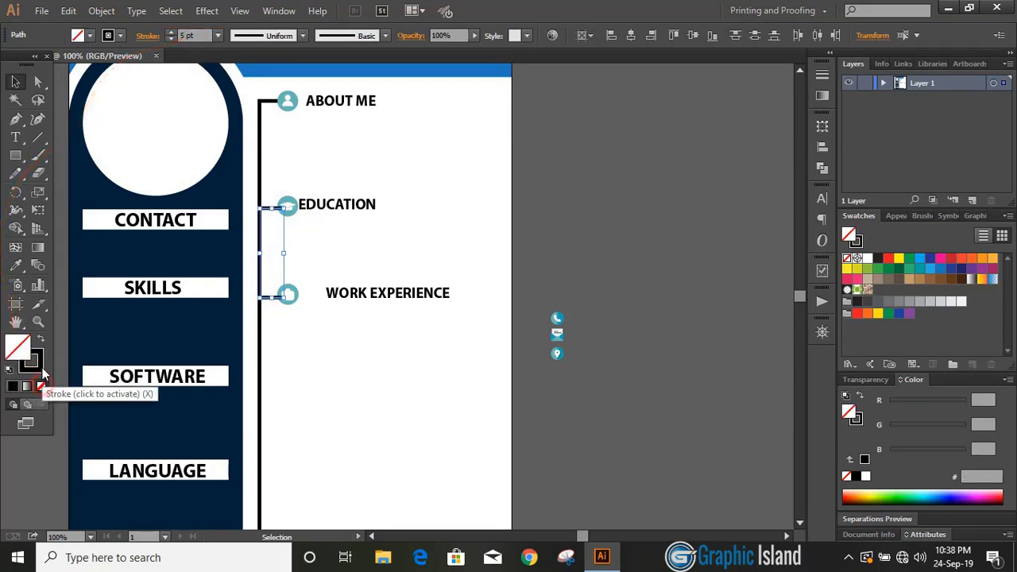
pyautogui.click(584, 219)
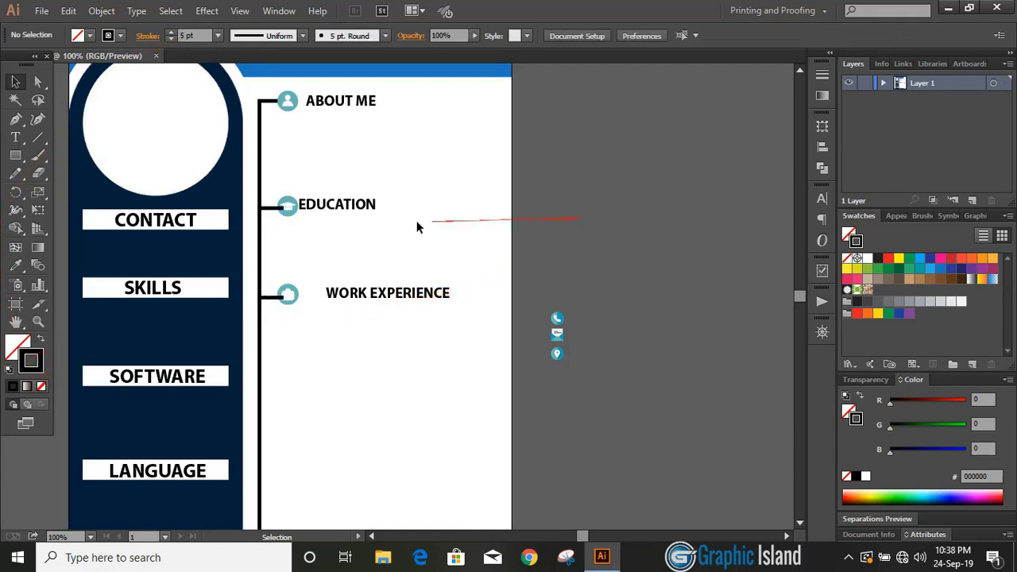
# Bring the EDUCATION and WORK EXPERIENCE icons to the front, over their connectors.
pyautogui.click(291, 211)
pyautogui.rightClick(291, 213)
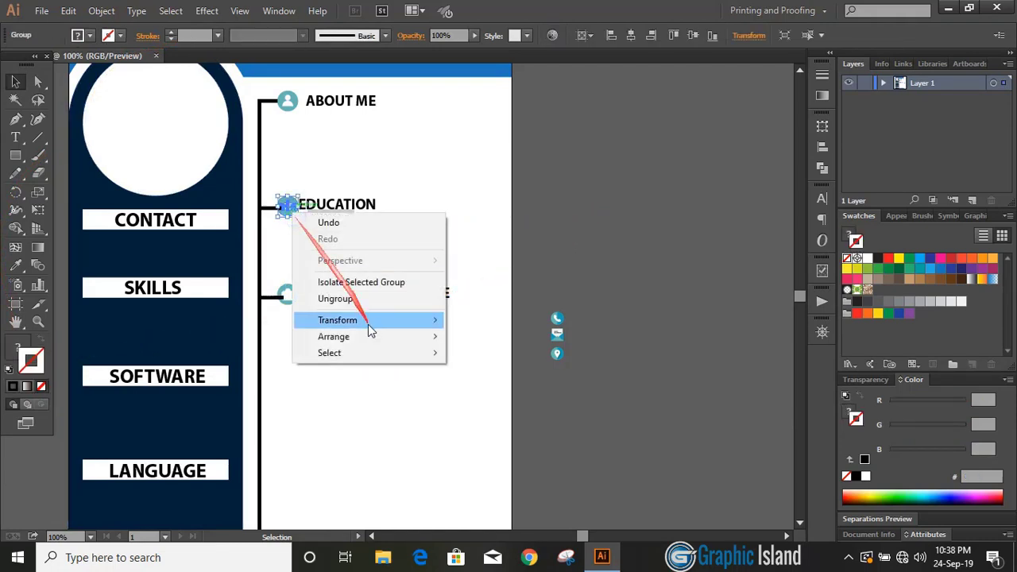
pyautogui.moveTo(414, 338)
pyautogui.click(461, 336)
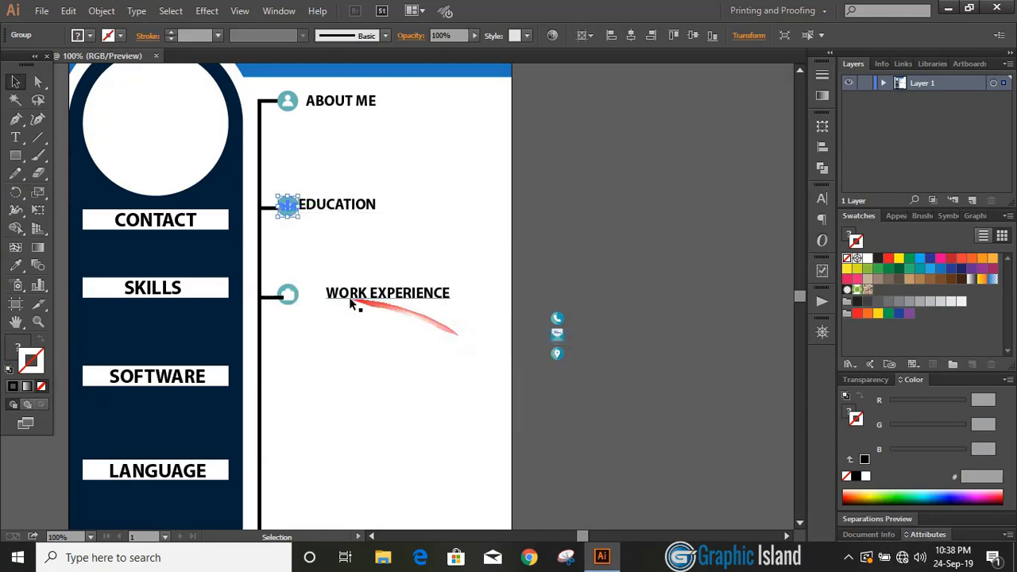
pyautogui.click(290, 293)
pyautogui.rightClick(291, 294)
pyautogui.moveTo(374, 416)
pyautogui.click(469, 417)
pyautogui.click(613, 243)
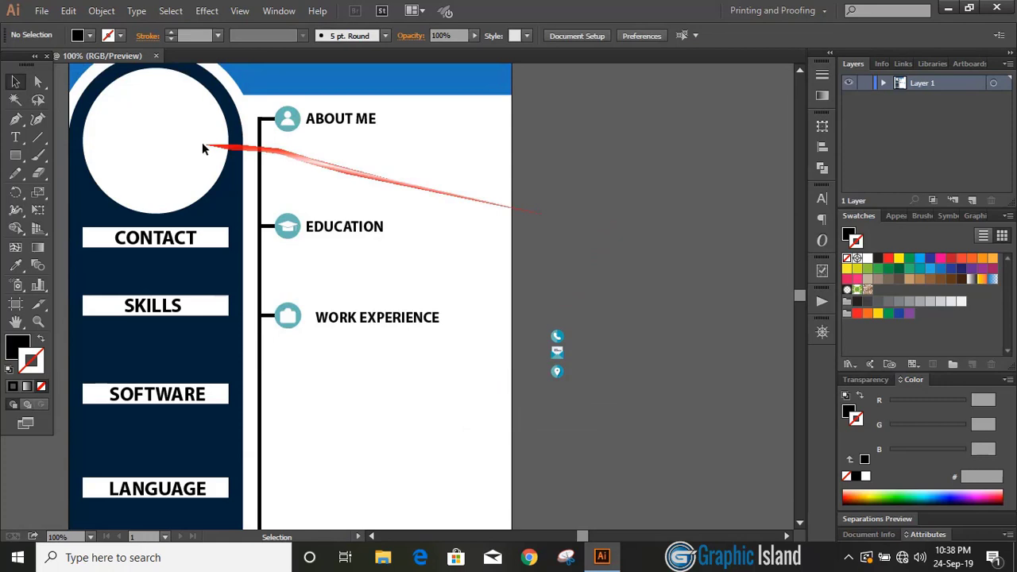
# Draw an 18 pt dot on the timeline with the Ellipse tool.
pyautogui.moveTo(15, 155); pyautogui.dragTo(76, 191)
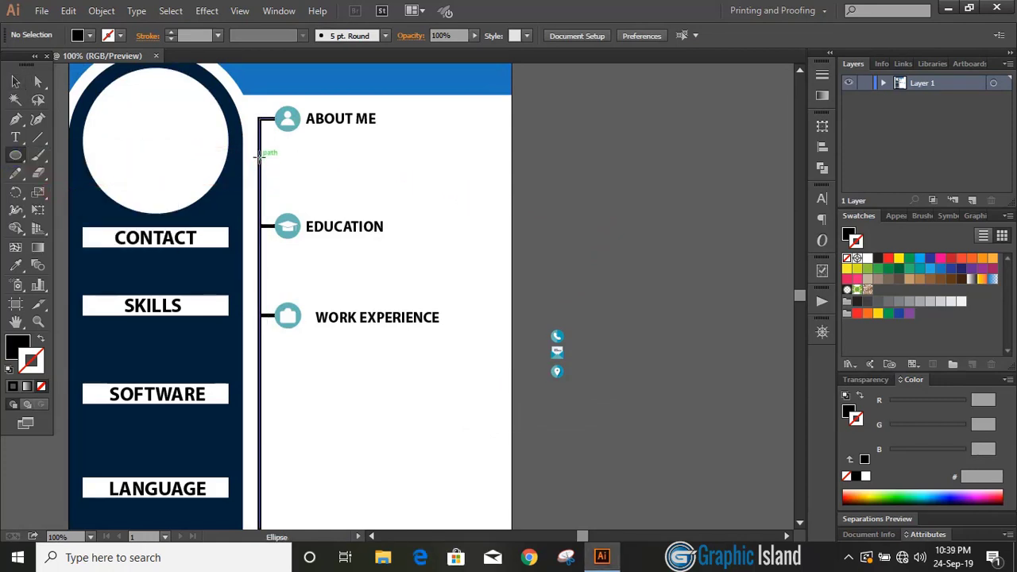
pyautogui.moveTo(261, 150); pyautogui.dragTo(265, 155)
pyautogui.click(15, 82)
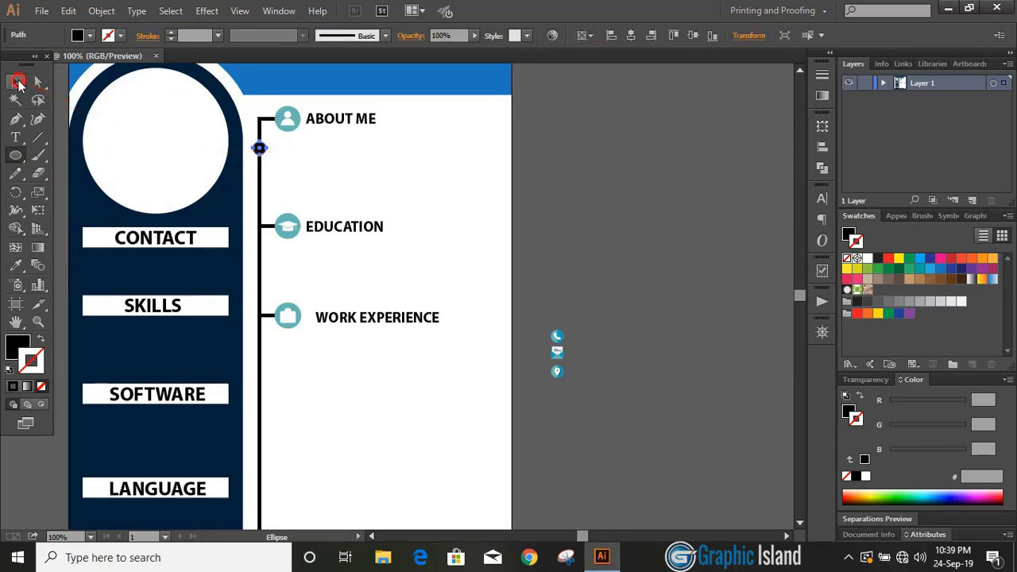
pyautogui.click(602, 216)
# Duplicate the dot down the timeline with Alt-drag copies and Ctrl+D repeats.
pyautogui.scroll(-1, 604, 215)
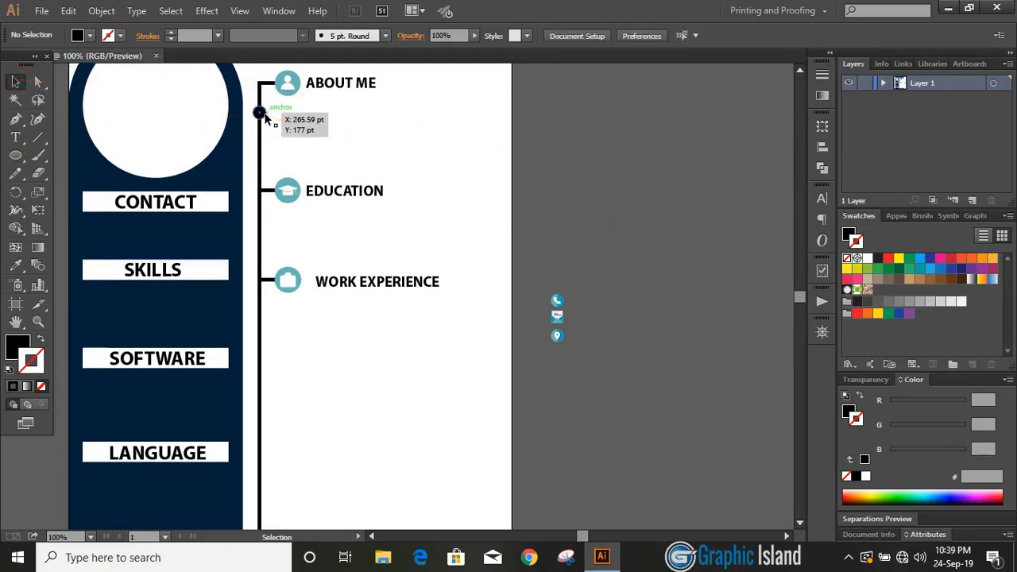
pyautogui.moveTo(269, 123); pyautogui.dragTo(264, 233)
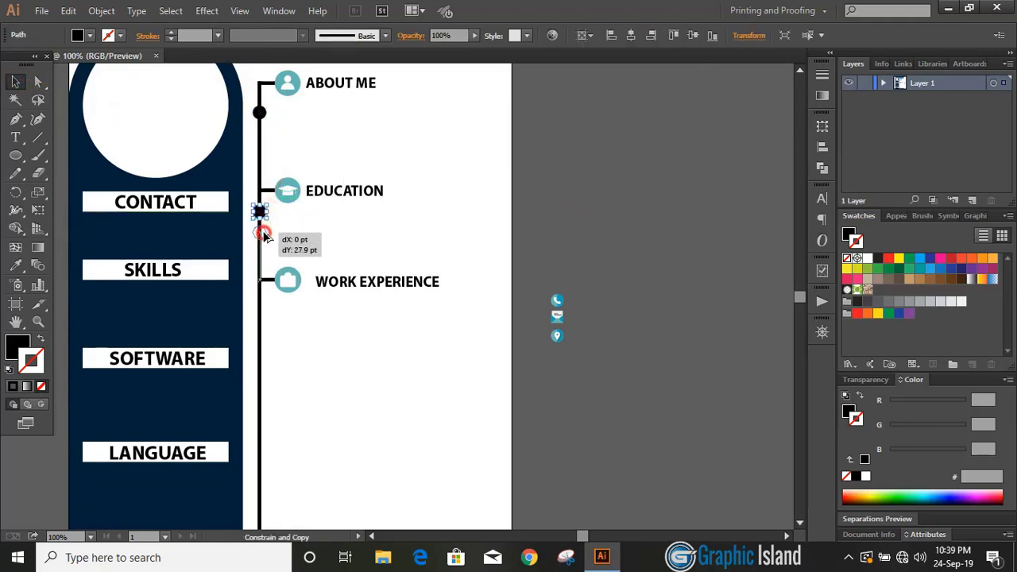
pyautogui.moveTo(264, 236); pyautogui.dragTo(264, 236)
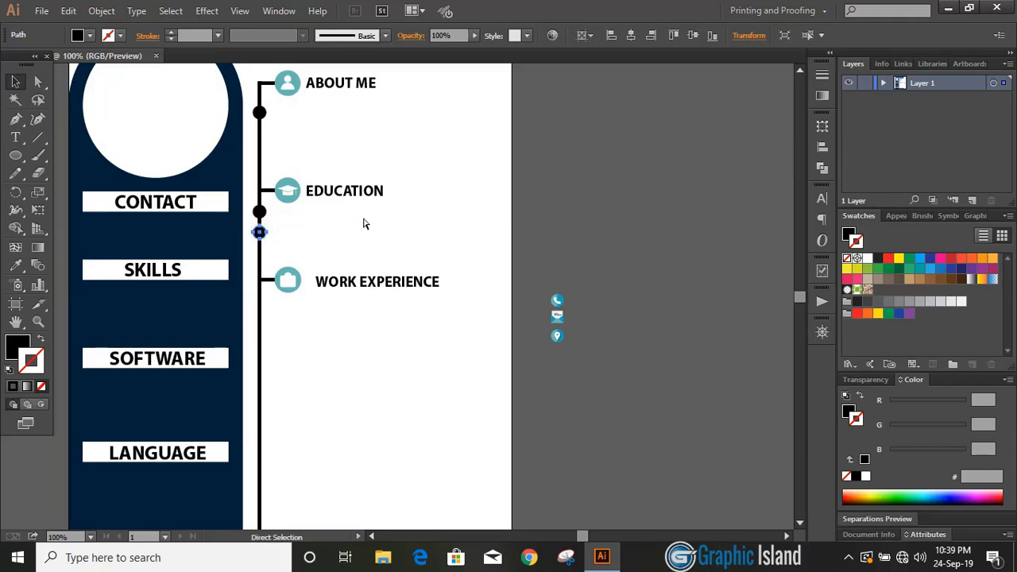
pyautogui.hotkey('ctrl', 'd')
pyautogui.click(601, 219)
pyautogui.scroll(-4, 601, 218)
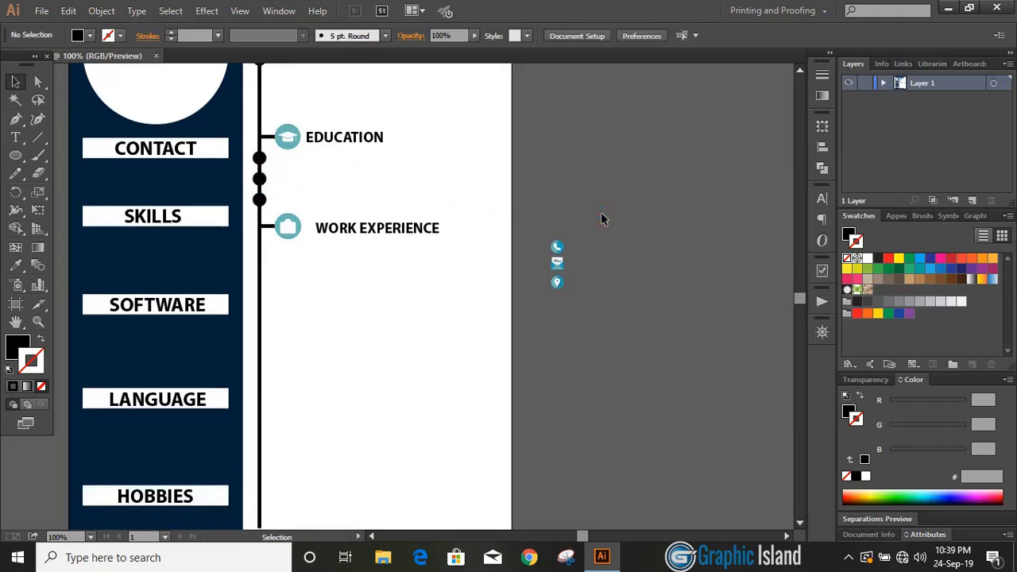
pyautogui.moveTo(267, 184); pyautogui.dragTo(261, 308)
pyautogui.hotkey('ctrl', 'd')
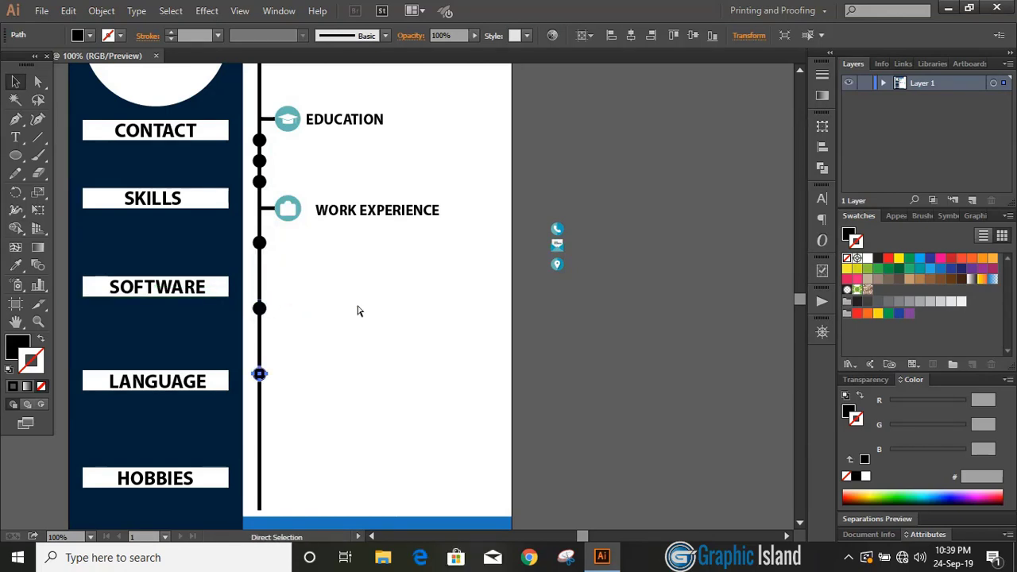
# Draw a 68 pt black-filled circle with no stroke below WORK EXPERIENCE.
pyautogui.click(622, 302)
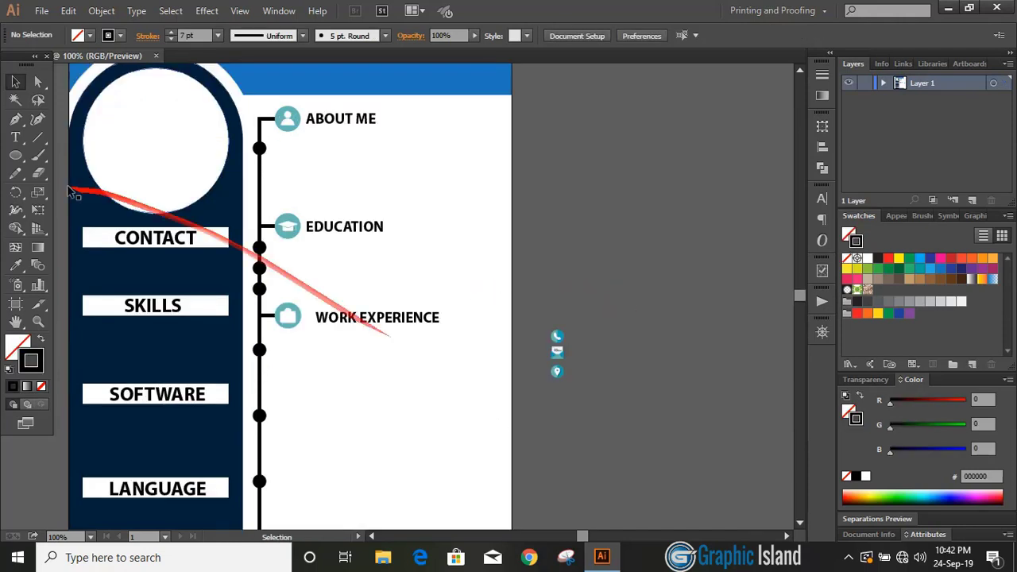
pyautogui.click(15, 154)
pyautogui.moveTo(393, 416); pyautogui.dragTo(414, 449)
pyautogui.click(43, 387)
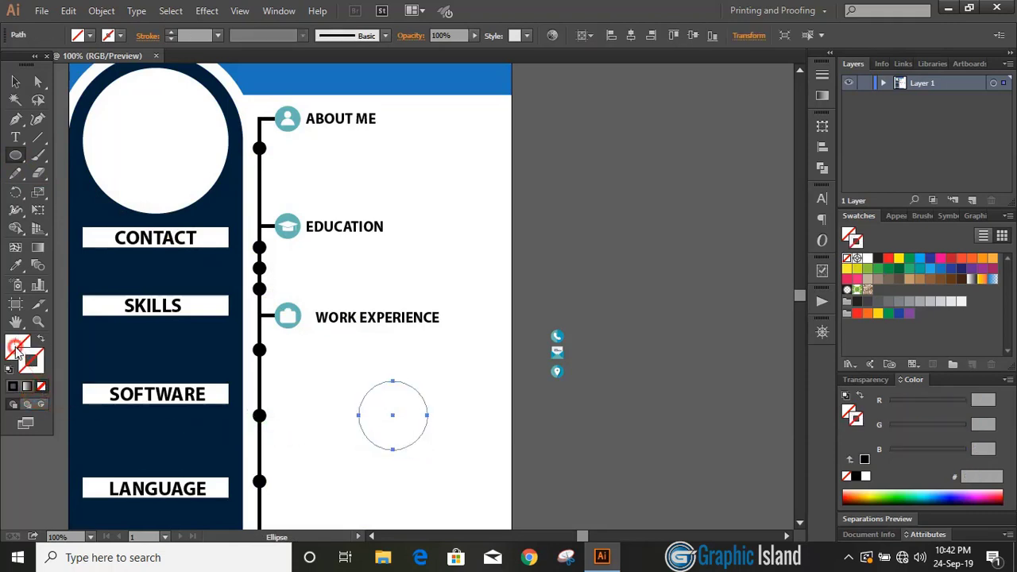
pyautogui.click(12, 386)
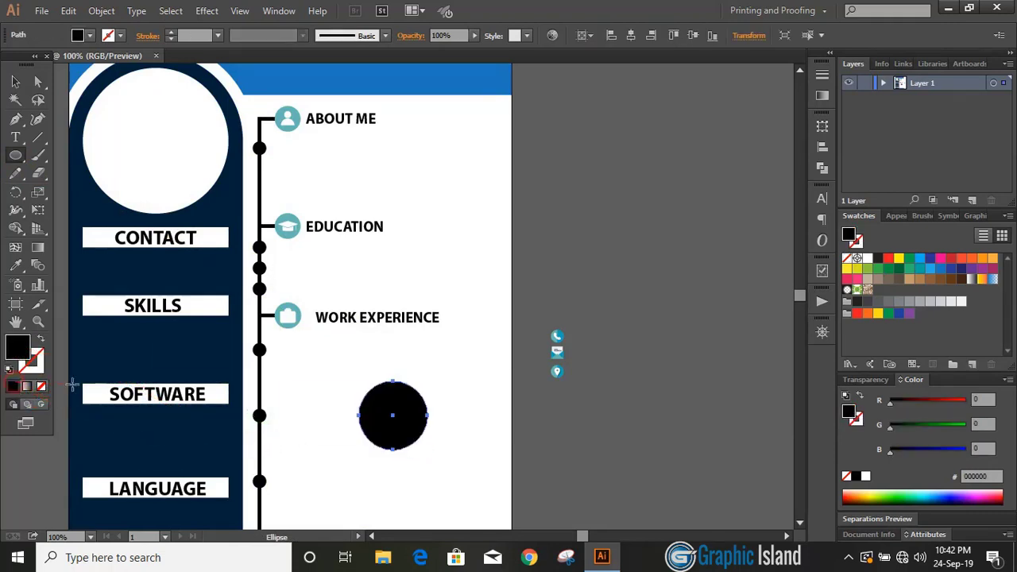
pyautogui.click(15, 82)
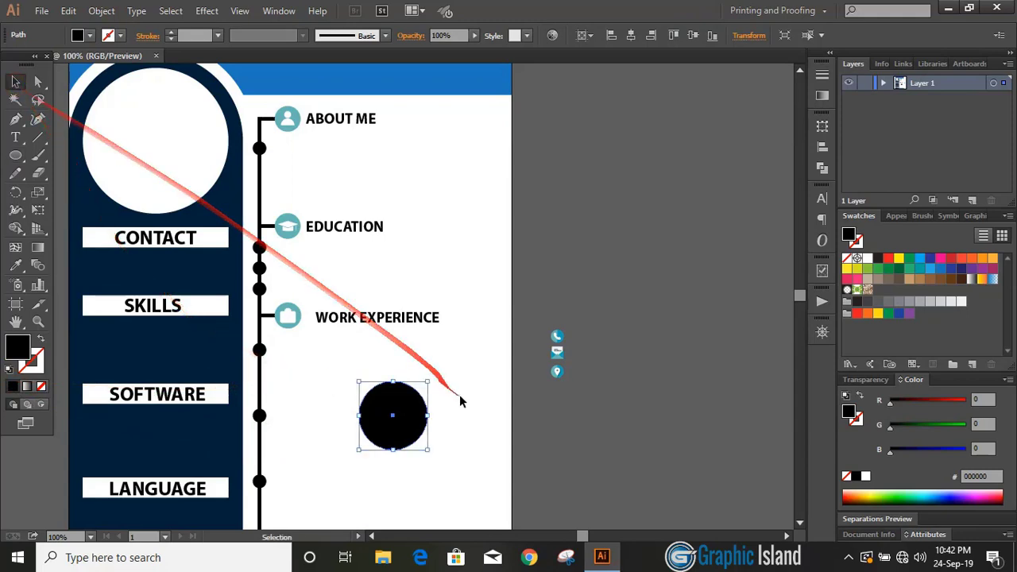
# Paste a copy in place, shrink it to about 59 pt and fill it white.
pyautogui.click(68, 13)
pyautogui.click(93, 83)
pyautogui.click(68, 11)
pyautogui.click(117, 147)
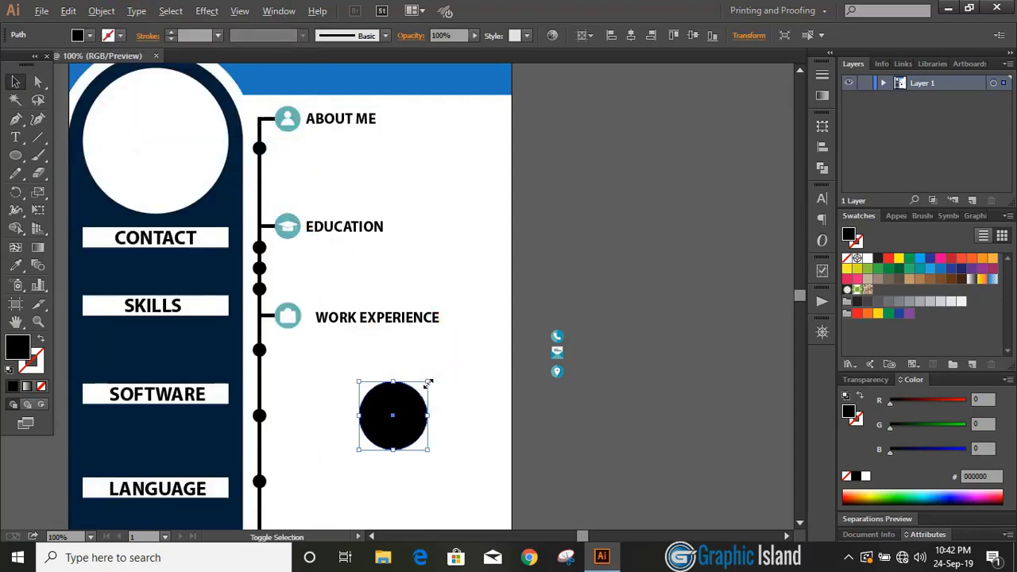
pyautogui.moveTo(428, 383); pyautogui.dragTo(419, 395)
pyautogui.click(462, 406)
pyautogui.scroll(-2, 474, 403)
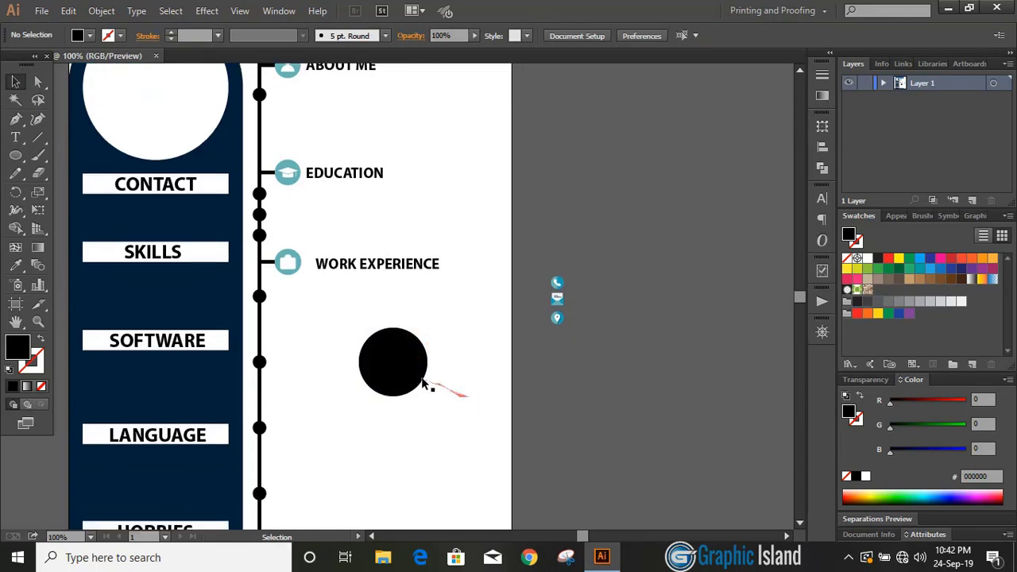
pyautogui.click(407, 367)
pyautogui.click(868, 259)
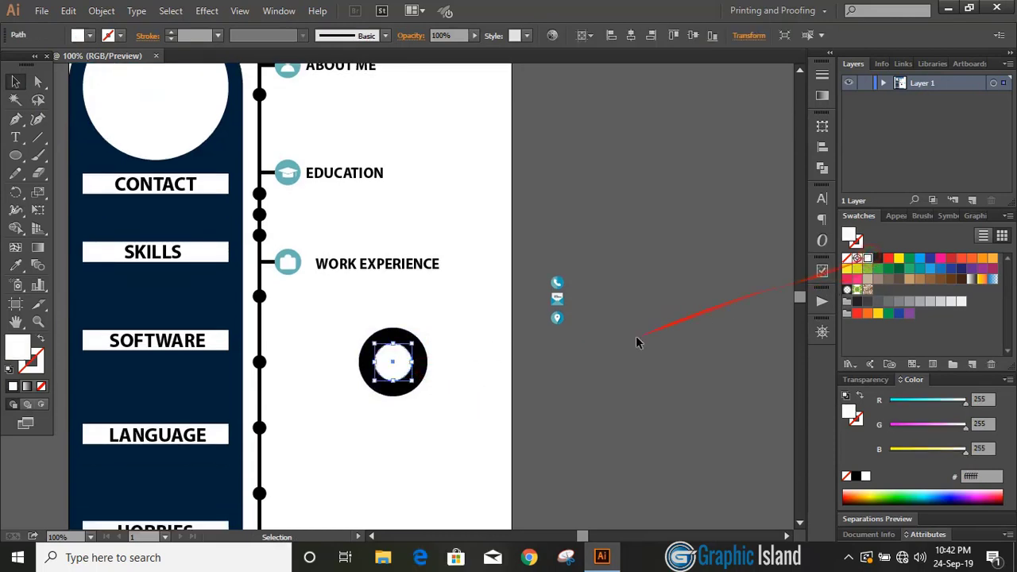
pyautogui.click(508, 413)
# Draw a straight Pen line from the ring's centre up past its top edge.
pyautogui.hotkey('ctrl', '+')
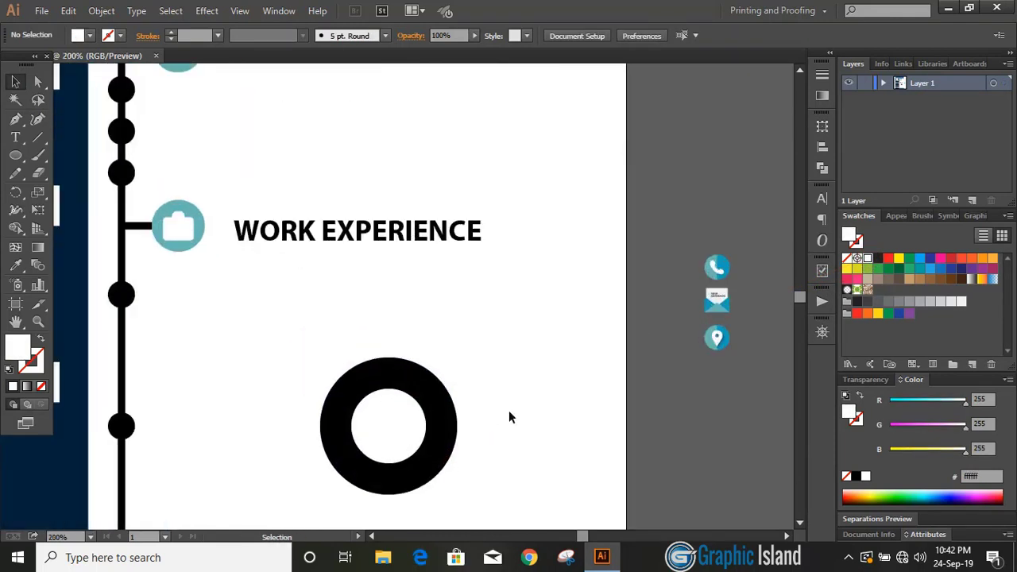
pyautogui.click(15, 118)
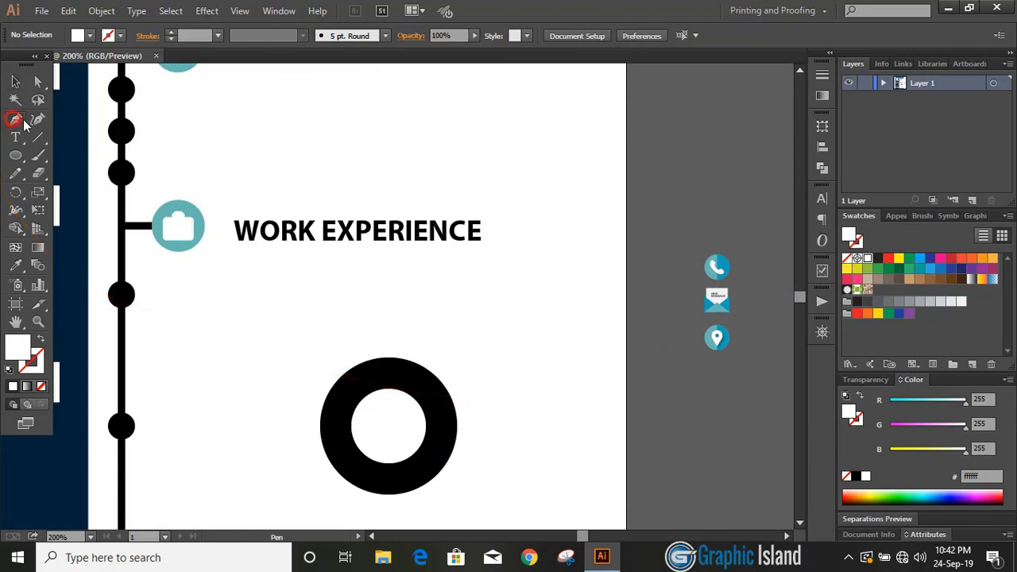
pyautogui.click(386, 426)
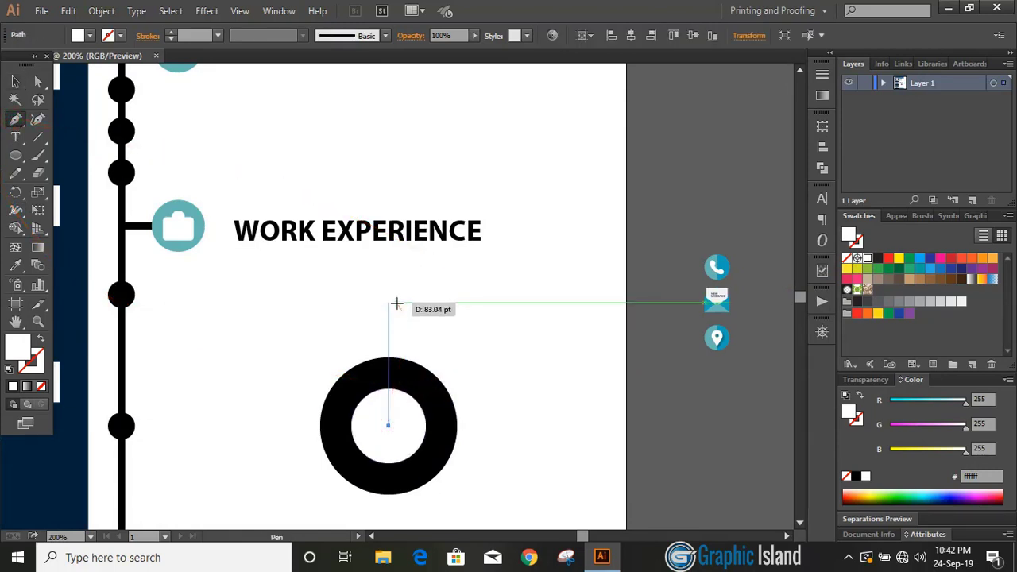
pyautogui.click(388, 301)
pyautogui.click(15, 81)
pyautogui.click(880, 259)
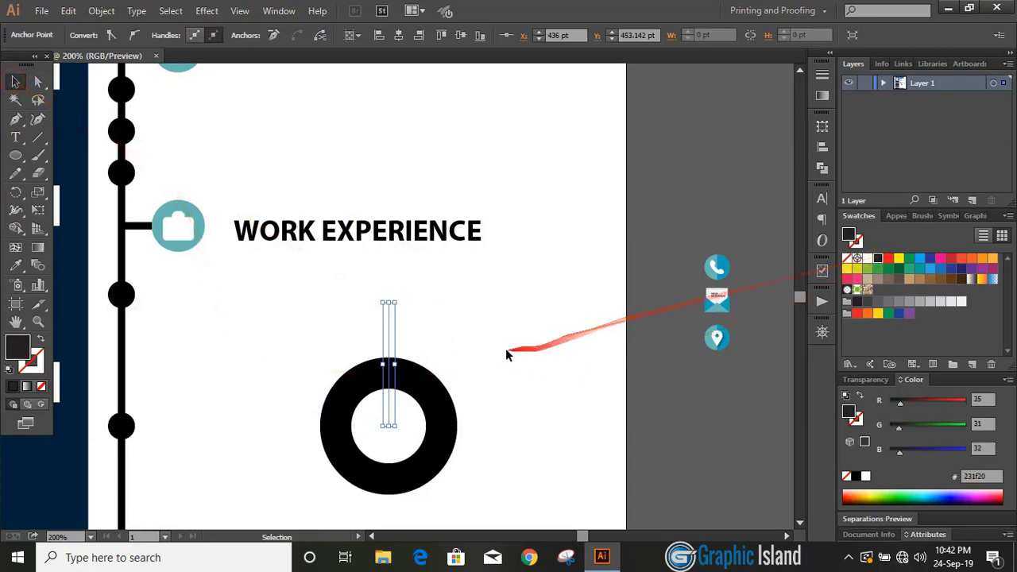
pyautogui.click(492, 353)
# Give the vertical line no fill and a black 5 pt stroke.
pyautogui.click(389, 341)
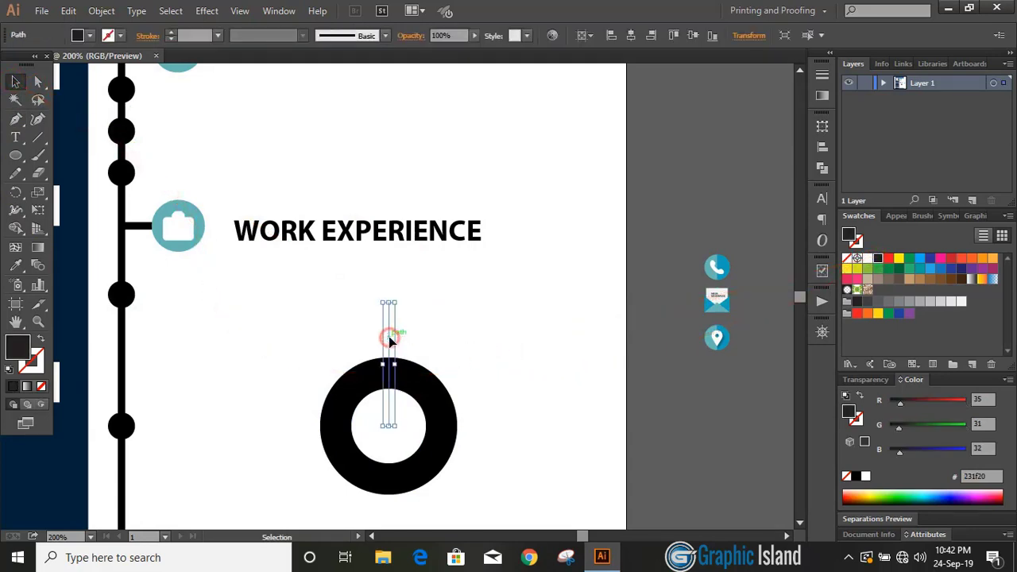
pyautogui.click(42, 386)
pyautogui.click(36, 361)
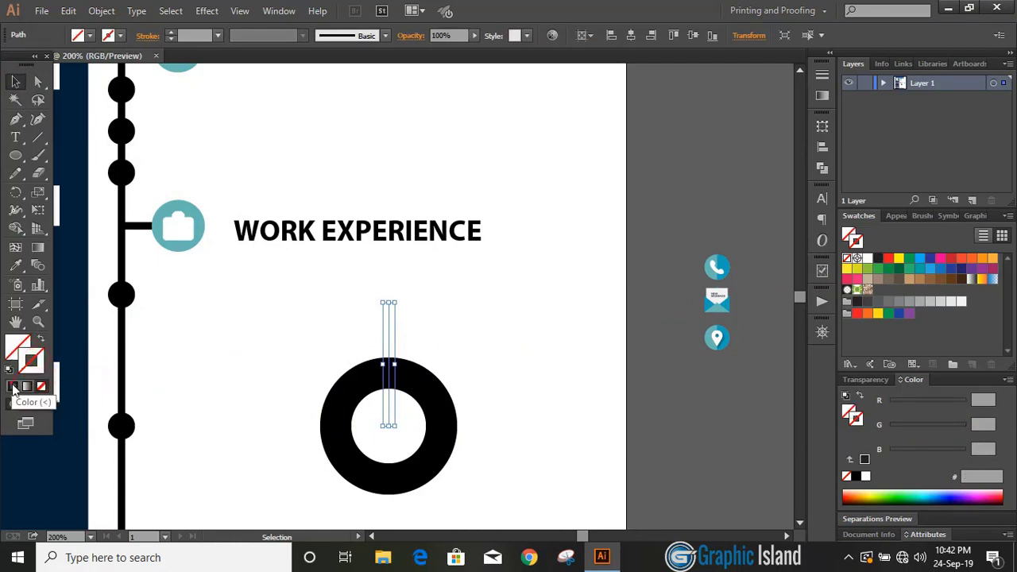
pyautogui.click(12, 386)
pyautogui.click(151, 344)
pyautogui.click(389, 318)
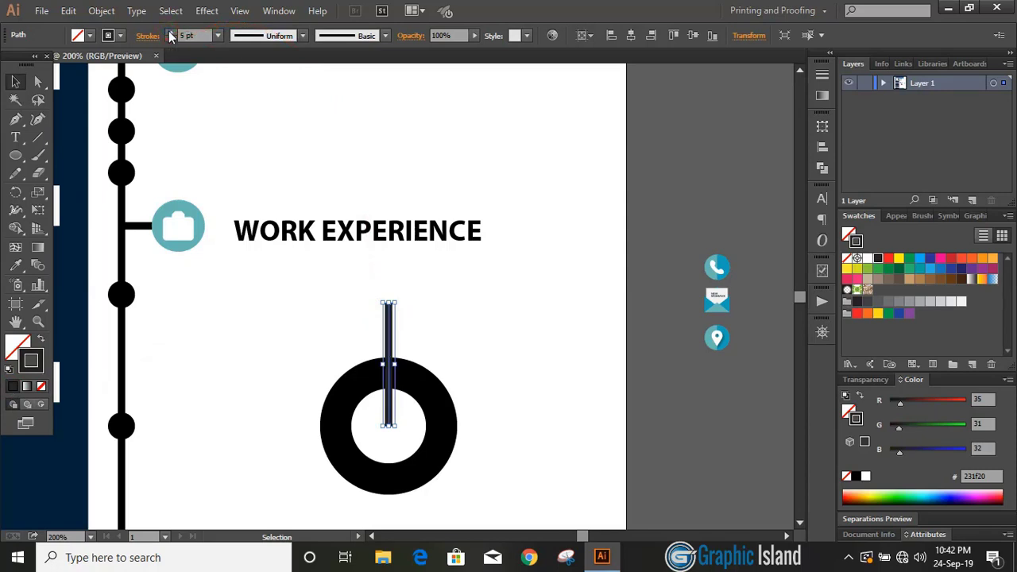
pyautogui.click(547, 386)
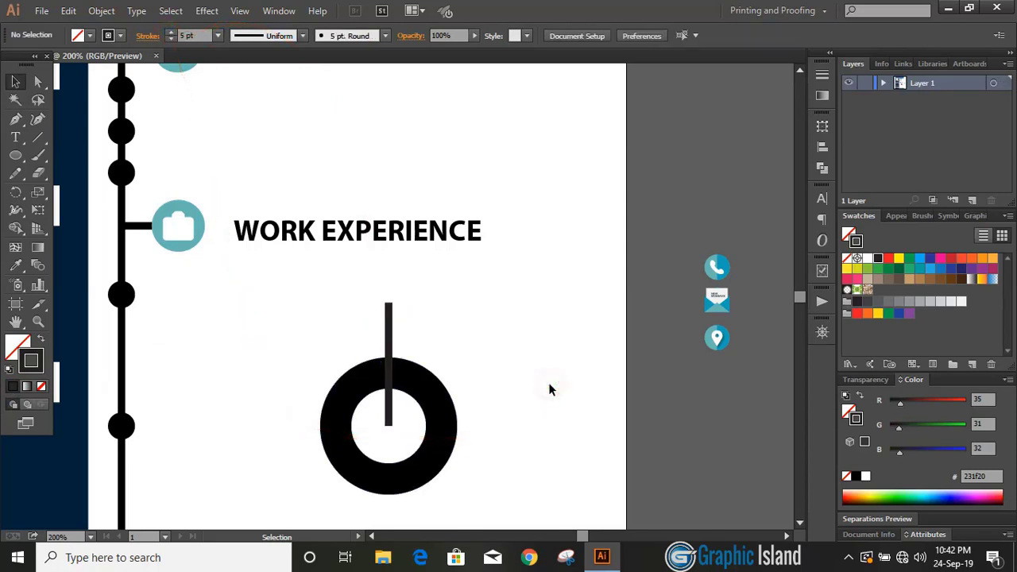
pyautogui.click(390, 328)
pyautogui.press('r')
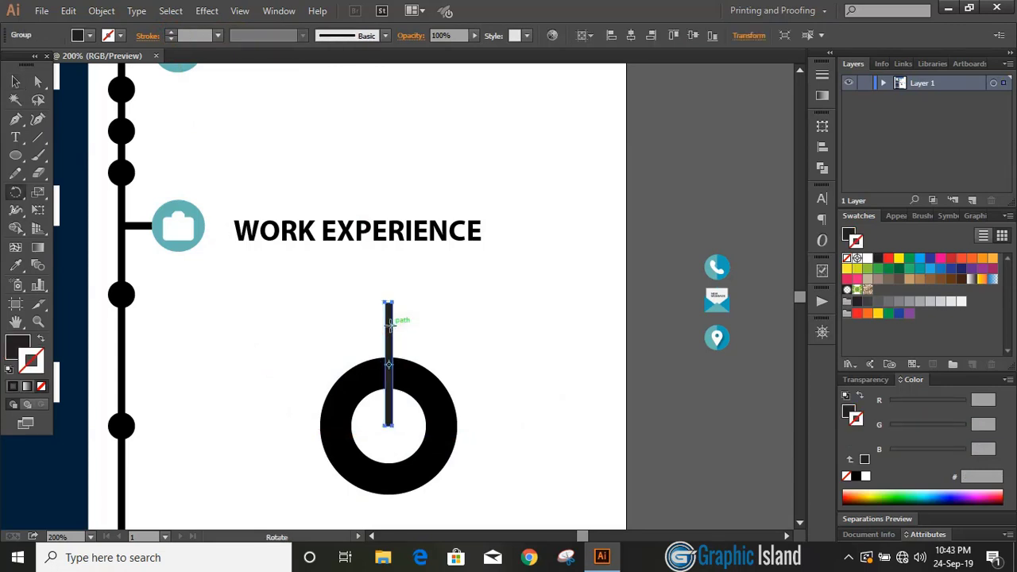
# Make a 15° rotated copy of the line around the ring's centre.
pyautogui.keyDown('alt'); pyautogui.click(388, 425); pyautogui.keyUp('alt')
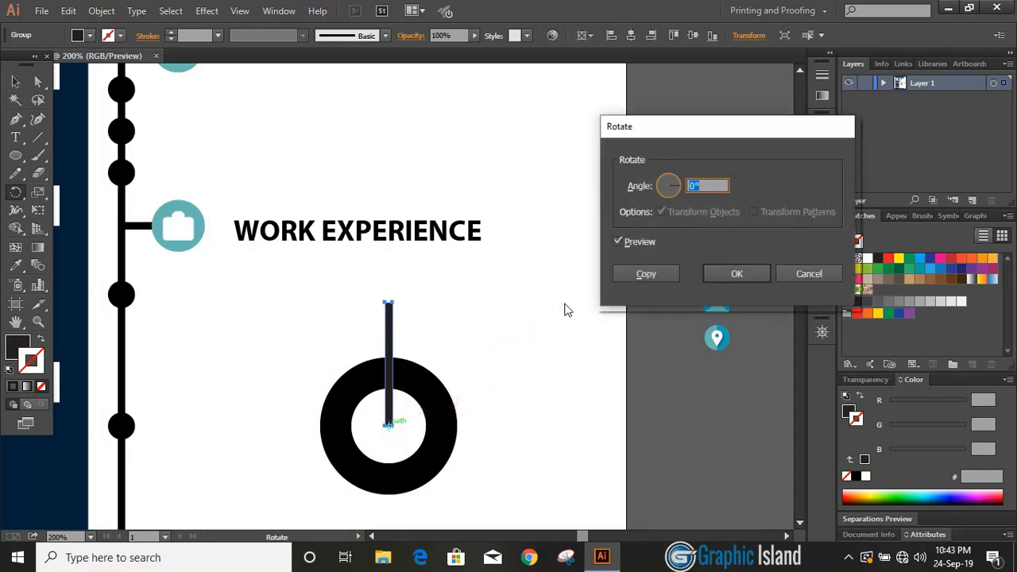
pyautogui.click(617, 241)
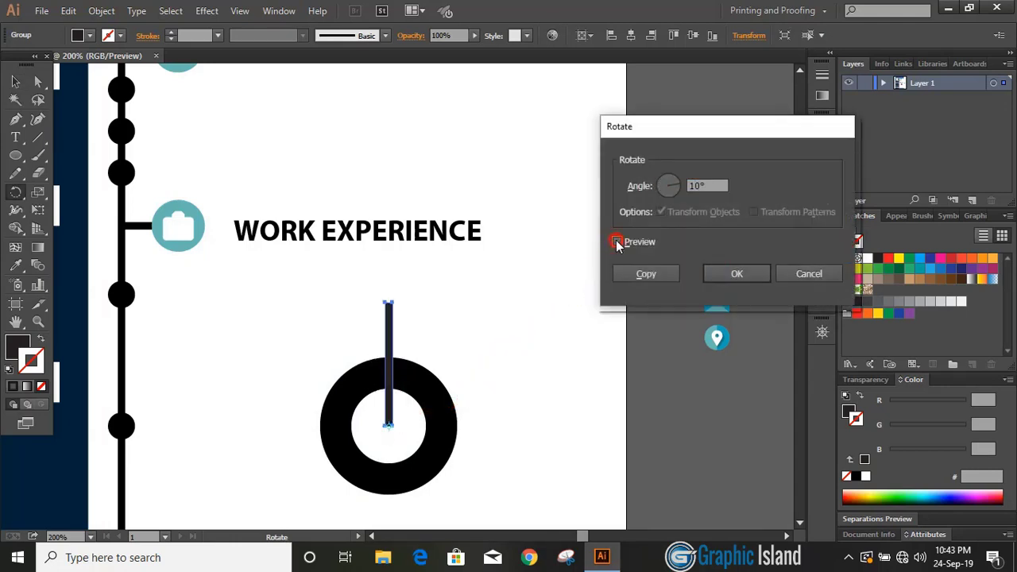
pyautogui.click(617, 241)
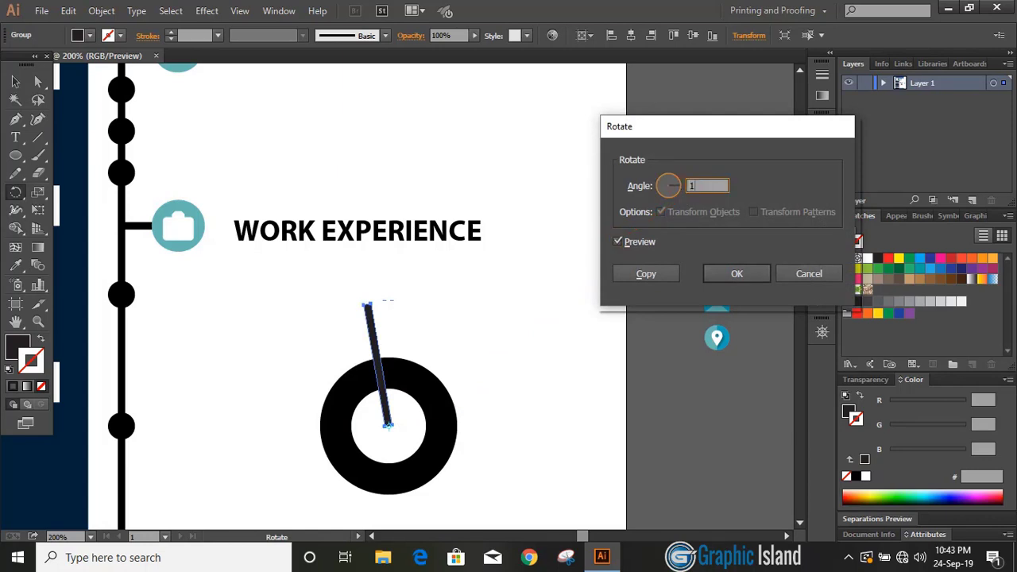
pyautogui.click(617, 242)
pyautogui.click(617, 241)
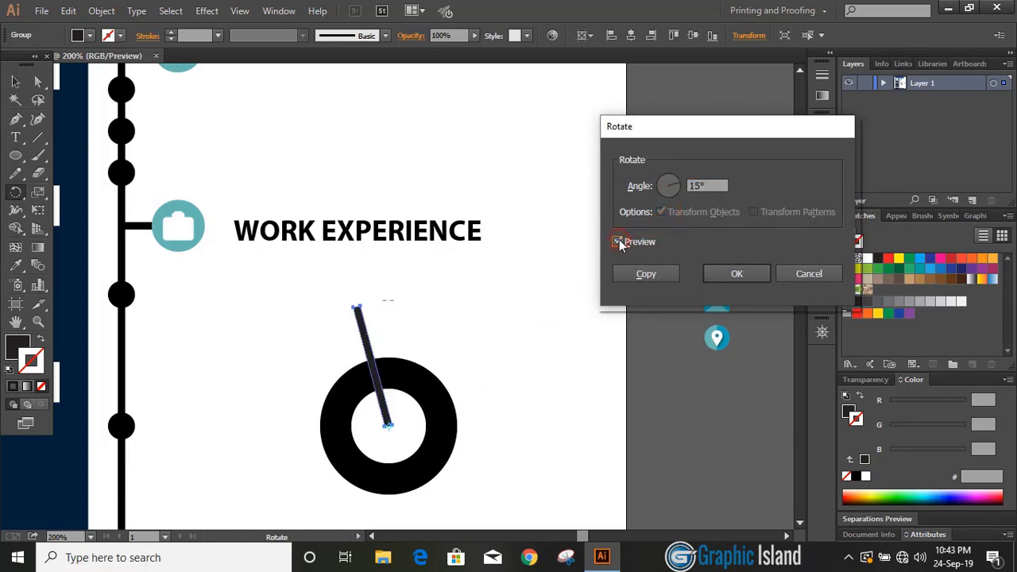
pyautogui.click(646, 273)
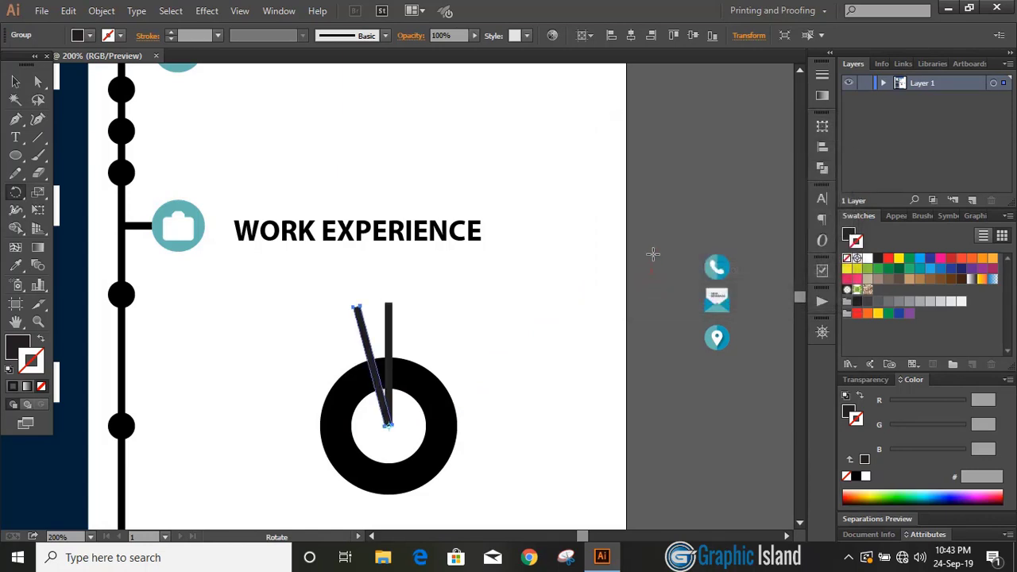
# Repeat the rotated copy with Ctrl+D until the lines circle the whole ring.
pyautogui.press('v')
pyautogui.hotkey('ctrl', 'd')
pyautogui.hotkey('ctrl', 'd')
pyautogui.hotkey('ctrl', 'd')
pyautogui.hotkey('ctrl', 'd')
pyautogui.hotkey('ctrl', 'd')
pyautogui.hotkey('ctrl', 'd')
pyautogui.hotkey('ctrl', 'd')
pyautogui.hotkey('ctrl', 'd')
pyautogui.hotkey('ctrl', 'd')
pyautogui.hotkey('ctrl', 'd')
pyautogui.hotkey('ctrl', 'd')
pyautogui.hotkey('ctrl', 'd')
pyautogui.hotkey('ctrl', 'd')
pyautogui.hotkey('ctrl', 'd')
pyautogui.hotkey('ctrl', 'd')
pyautogui.hotkey('ctrl', 'd')
pyautogui.hotkey('ctrl', 'd')
pyautogui.hotkey('ctrl', 'd')
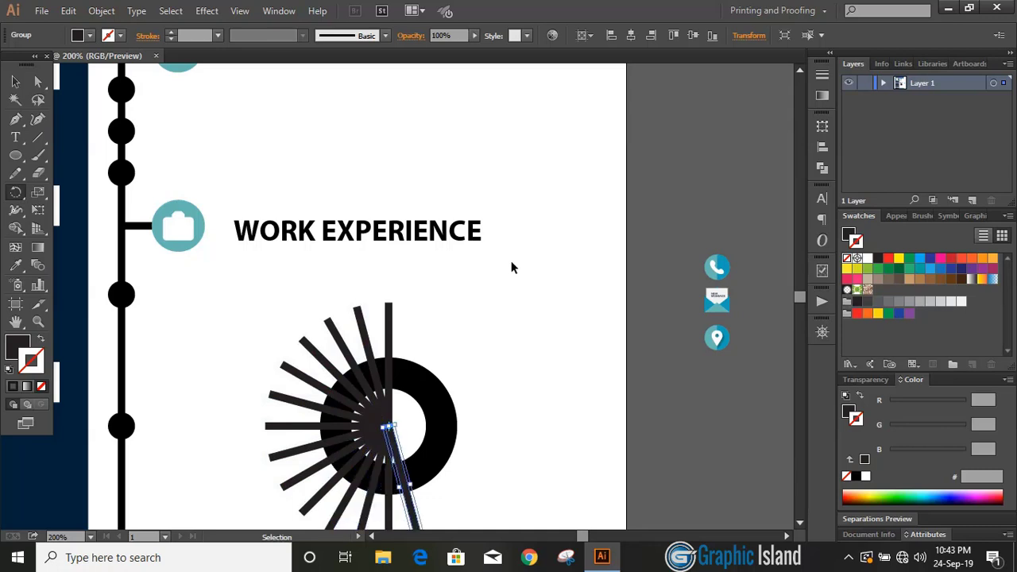
pyautogui.hotkey('ctrl', 'd')
pyautogui.hotkey('ctrl', 'd')
pyautogui.hotkey('ctrl', 'd')
pyautogui.hotkey('ctrl', 'd')
pyautogui.press('r')
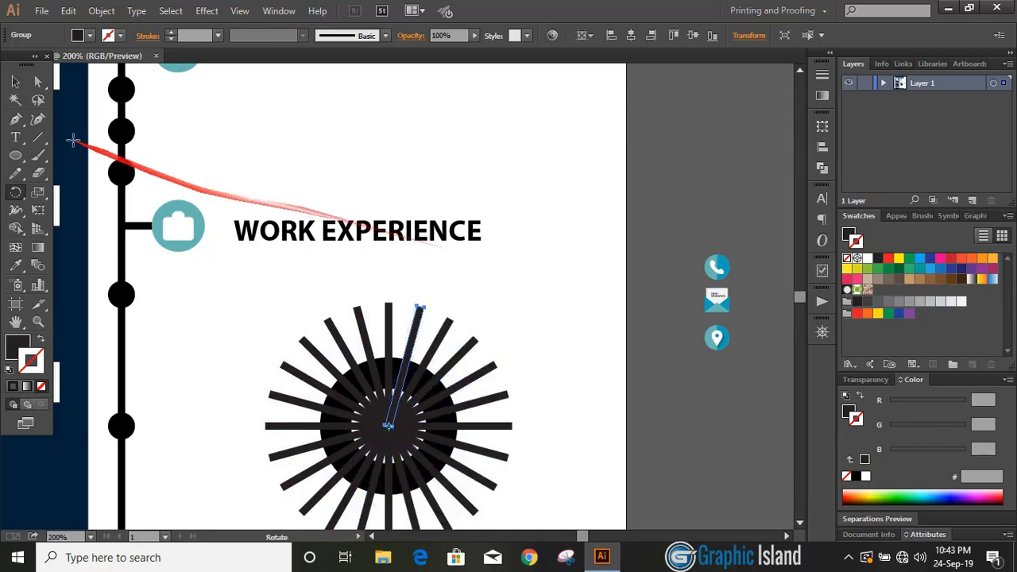
pyautogui.click(15, 81)
pyautogui.click(557, 298)
pyautogui.scroll(-3, 557, 299)
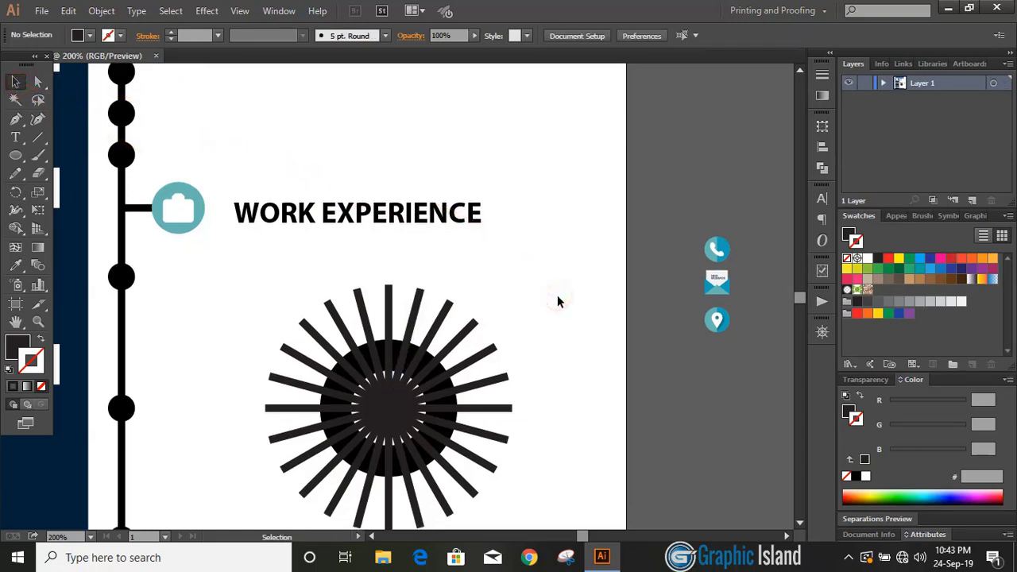
# Subtract the starburst lines from the ring with Pathfinder Minus Front.
pyautogui.moveTo(282, 250); pyautogui.dragTo(542, 461)
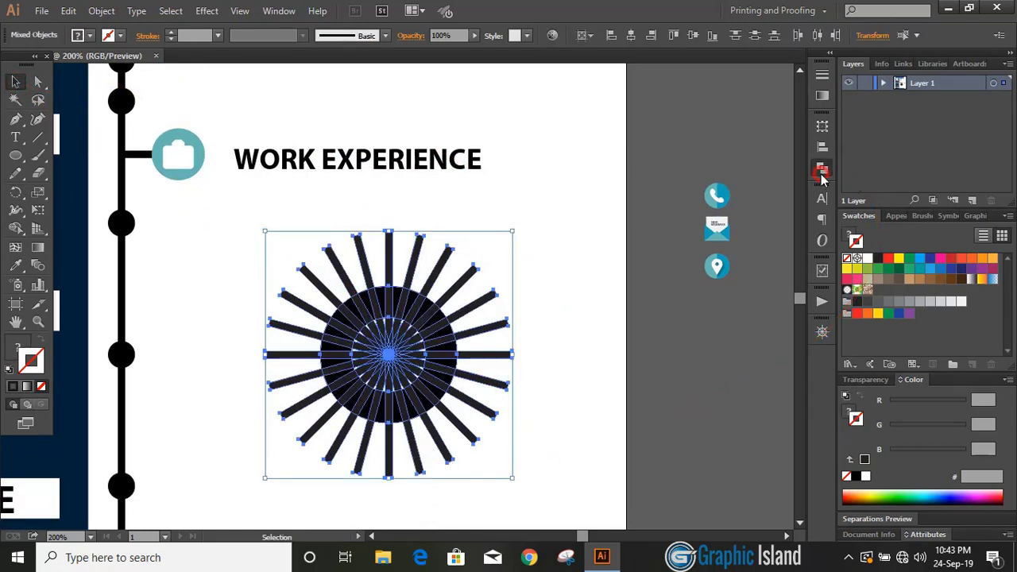
pyautogui.click(822, 168)
pyautogui.click(675, 150)
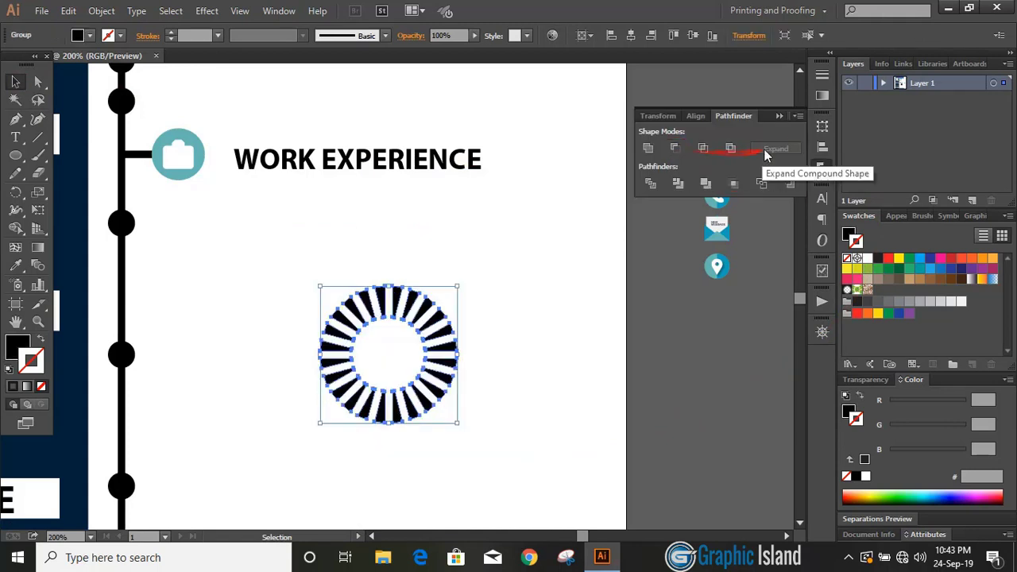
pyautogui.click(778, 116)
pyautogui.click(512, 354)
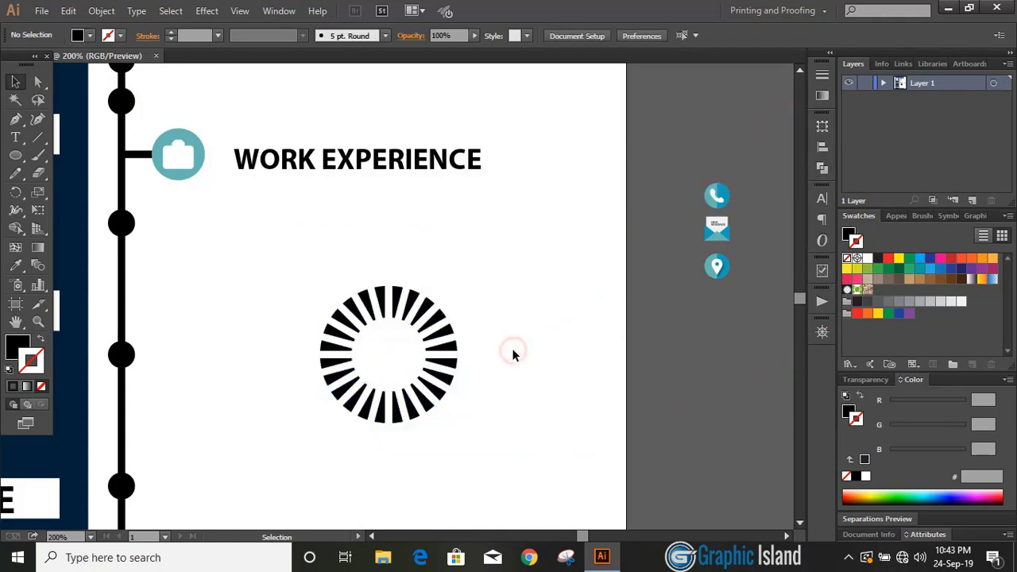
# Move the wedged ring into the sidebar above HOBBIES and give it a white stroke.
pyautogui.hotkey('ctrl', '-')
pyautogui.hotkey('ctrl', '-')
pyautogui.hotkey('ctrl', '-')
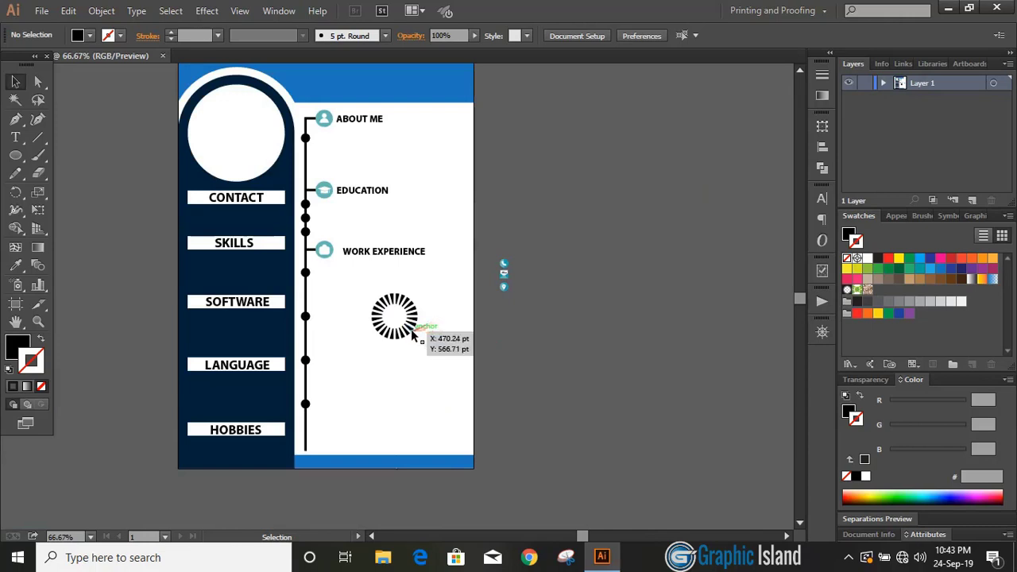
pyautogui.moveTo(397, 334); pyautogui.dragTo(255, 388)
pyautogui.click(867, 258)
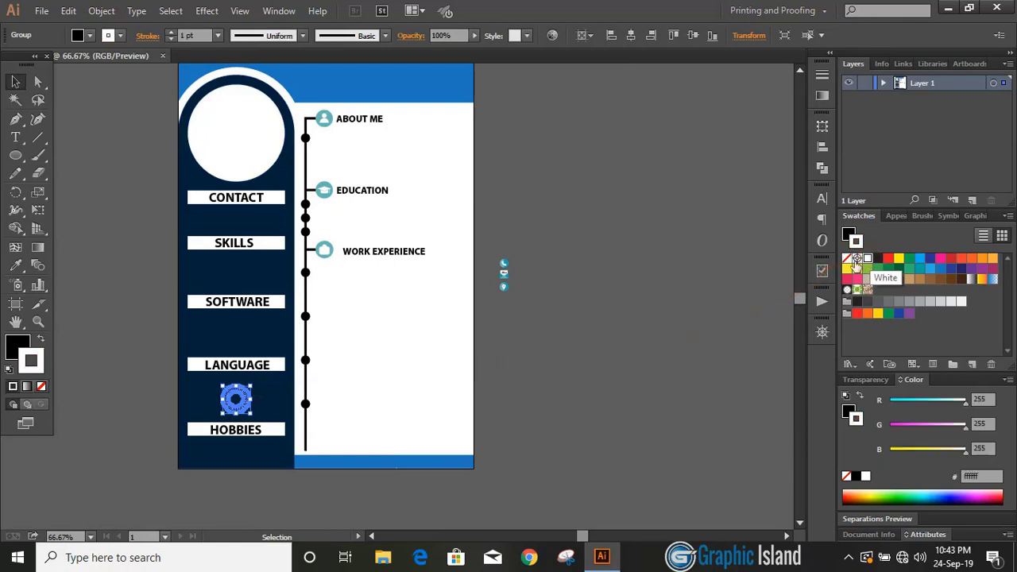
pyautogui.click(578, 337)
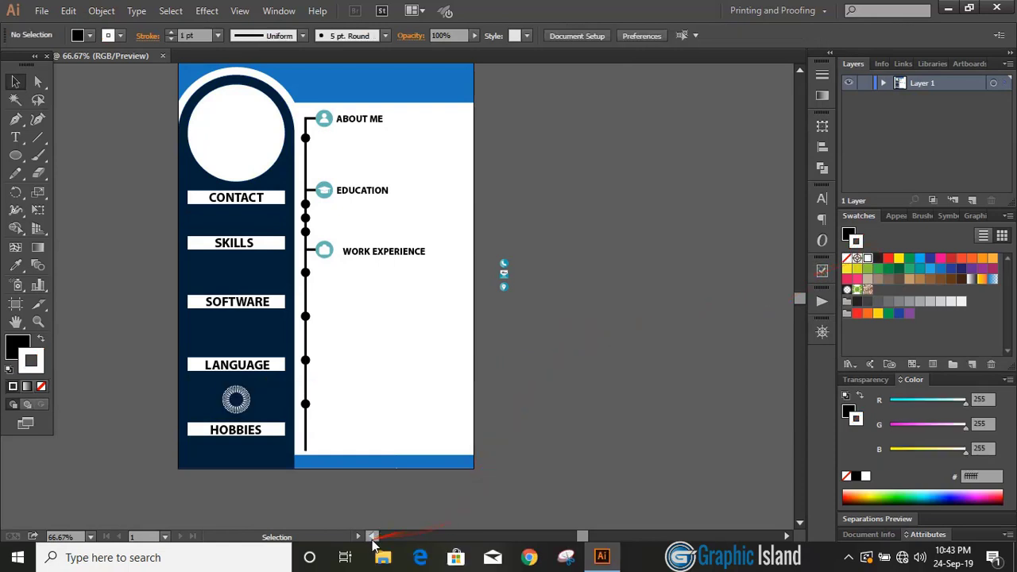
pyautogui.click(371, 536)
# Remove the ring's stroke and fill it white instead.
pyautogui.hotkey('ctrl', '+')
pyautogui.hotkey('ctrl', '+')
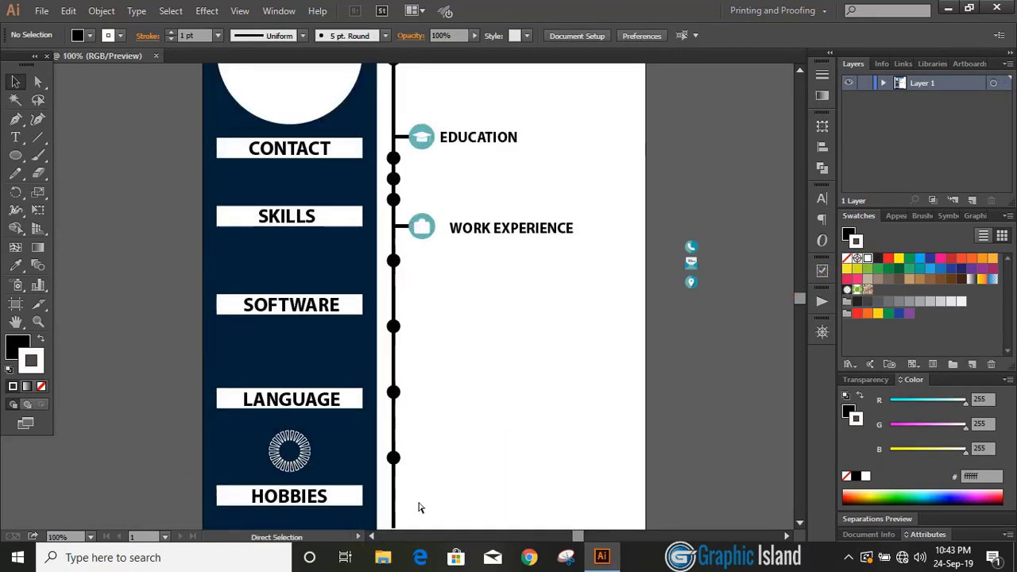
pyautogui.scroll(-4, 463, 390)
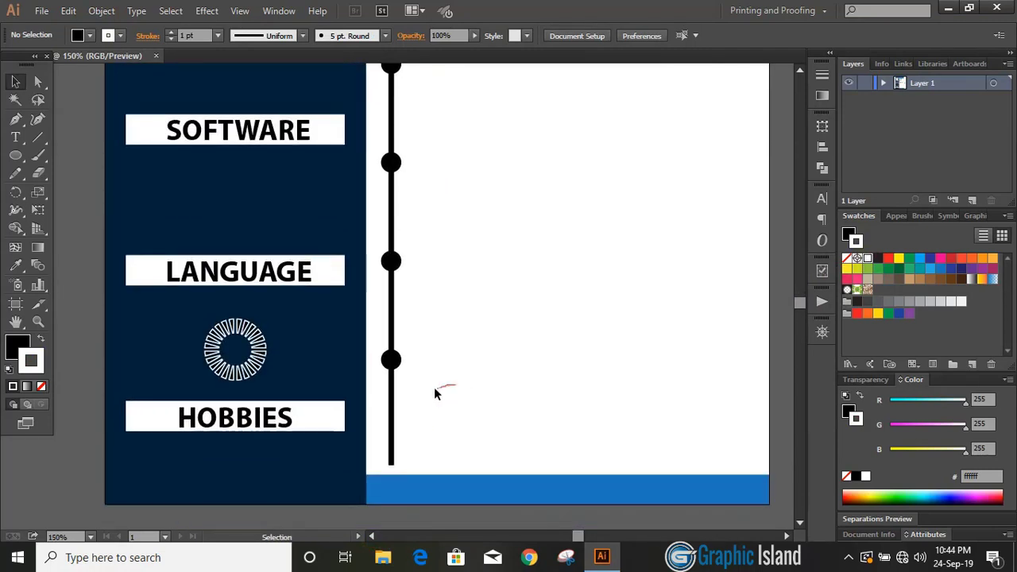
pyautogui.click(253, 371)
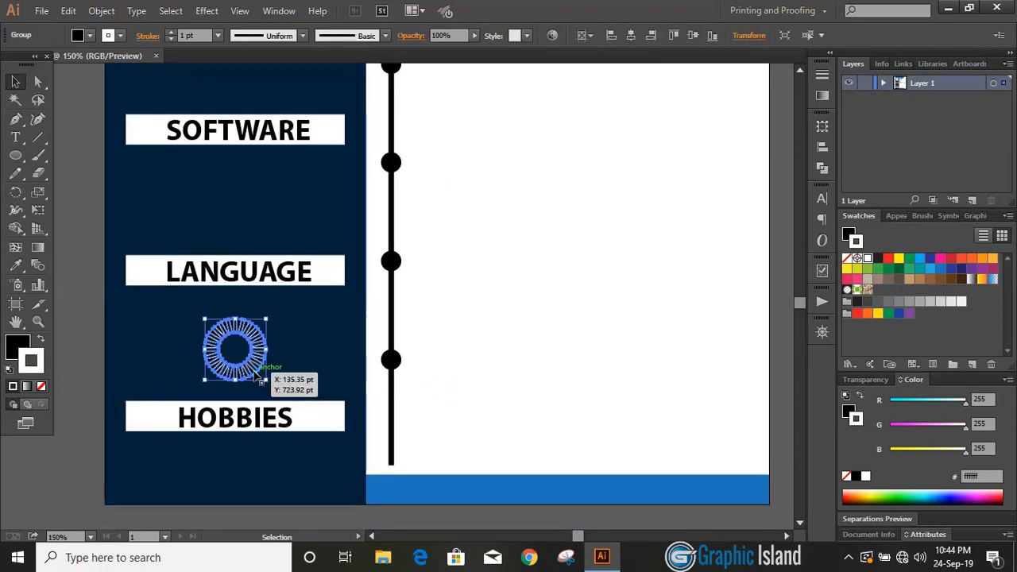
pyautogui.click(41, 387)
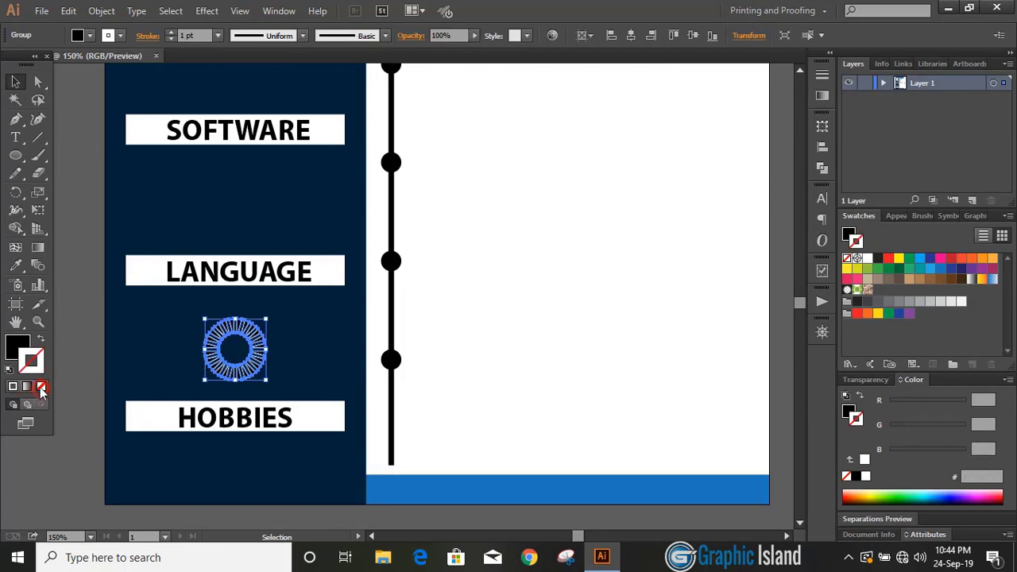
pyautogui.click(17, 346)
pyautogui.click(868, 258)
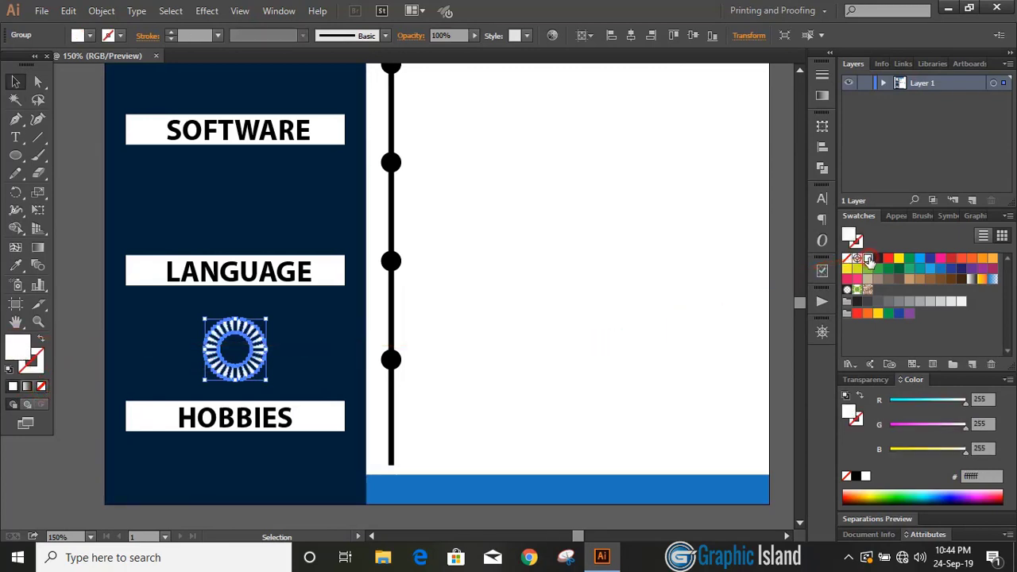
pyautogui.click(492, 324)
pyautogui.click(258, 365)
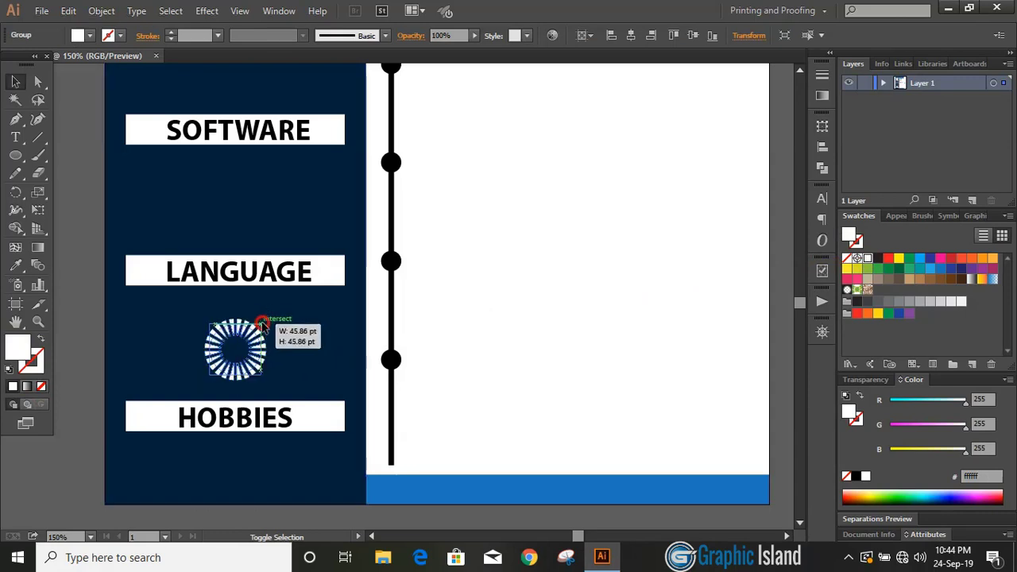
# Duplicate the ring twice sideways to make a row of three rings.
pyautogui.moveTo(251, 345)
pyautogui.mouseDown()
pyautogui.moveTo(182, 355)
pyautogui.moveTo(251, 359)
pyautogui.mouseUp()
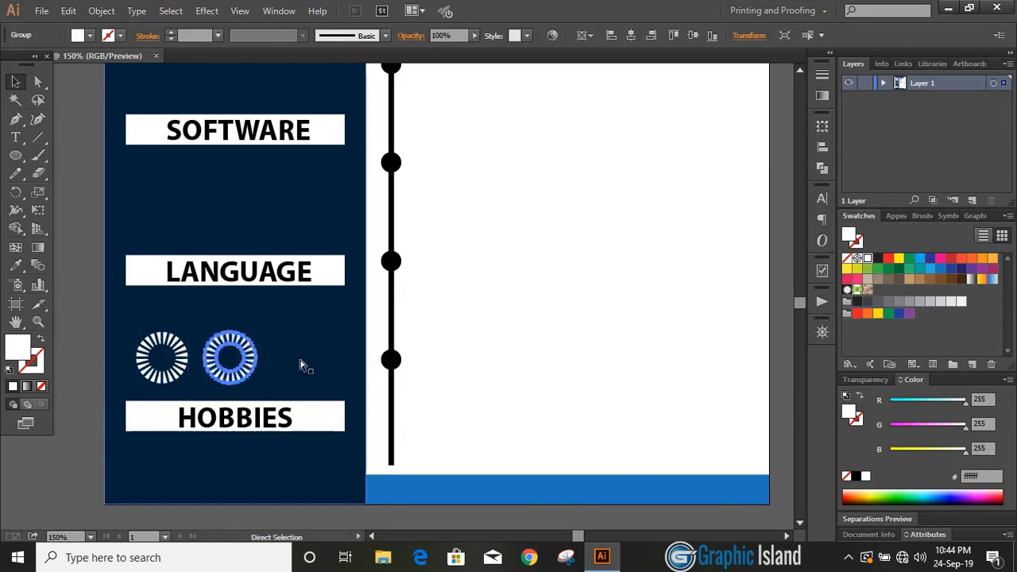
pyautogui.hotkey('ctrl', 'd')
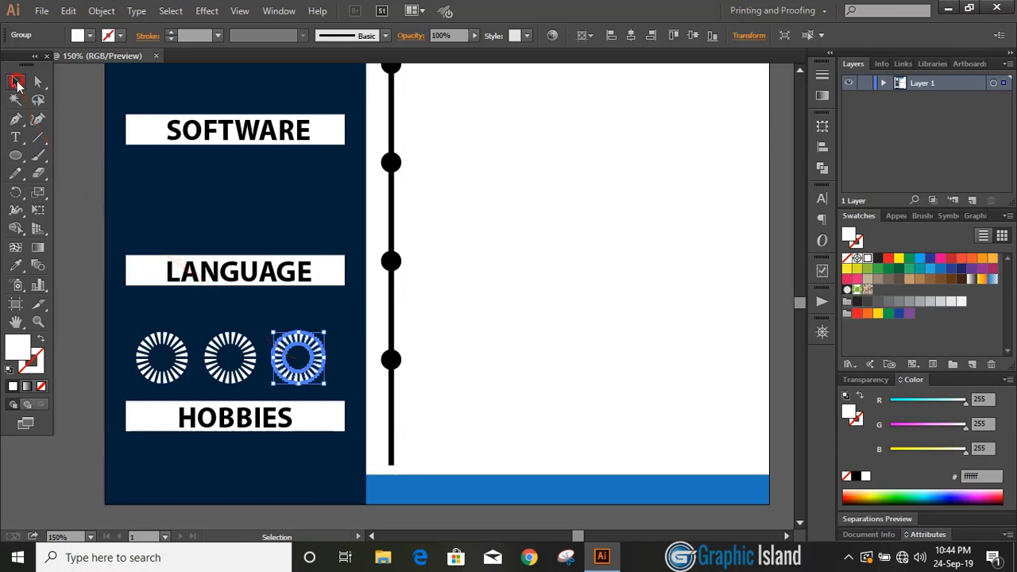
pyautogui.click(87, 193)
# Select all three rings and nudge them left and right into position.
pyautogui.click(179, 369)
pyautogui.keyDown('shift'); pyautogui.click(227, 381); pyautogui.keyUp('shift')
pyautogui.keyDown('shift'); pyautogui.click(294, 381); pyautogui.keyUp('shift')
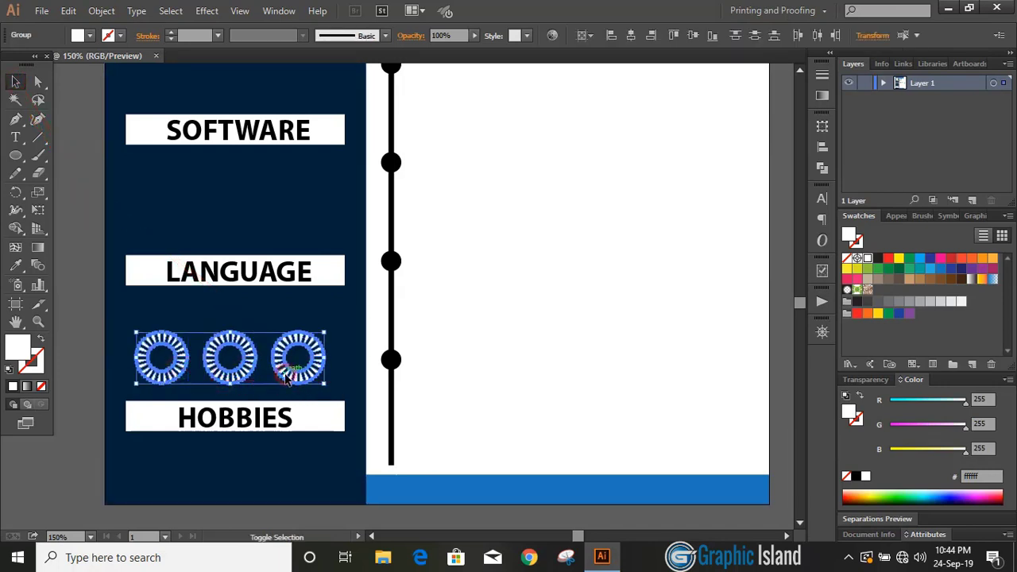
pyautogui.press('Right')
pyautogui.hotkey('shift', 'Right')
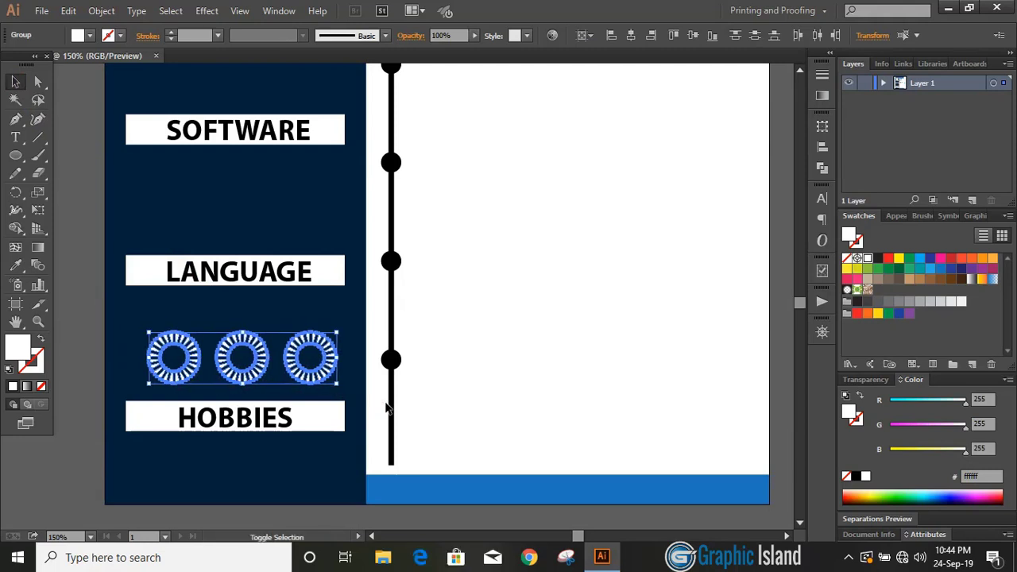
pyautogui.press('Left')
pyautogui.press('Left')
pyautogui.press('Left')
pyautogui.press('Left')
pyautogui.press('Left')
pyautogui.press('Left')
pyautogui.press('Left')
pyautogui.press('Left')
pyautogui.press('Left')
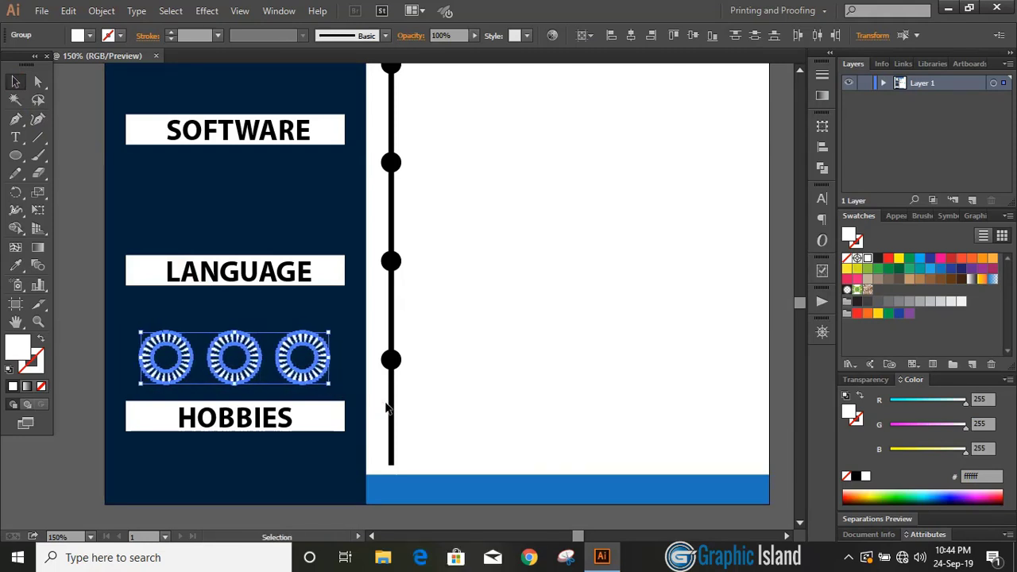
pyautogui.press('Left')
pyautogui.press('Right')
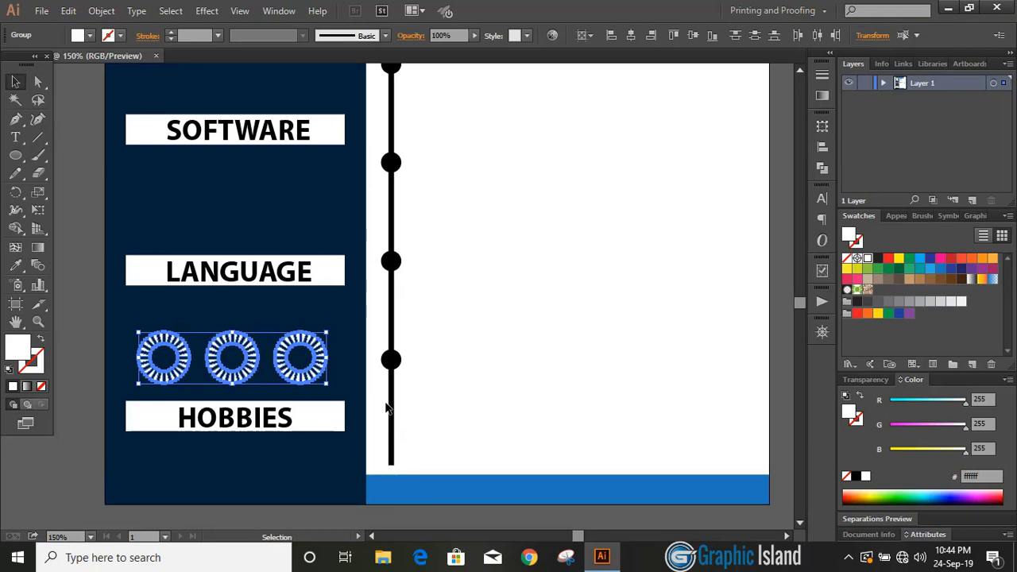
# Add a white ENGLISH label below LANGUAGE and enlarge it above the first ring.
pyautogui.click(87, 278)
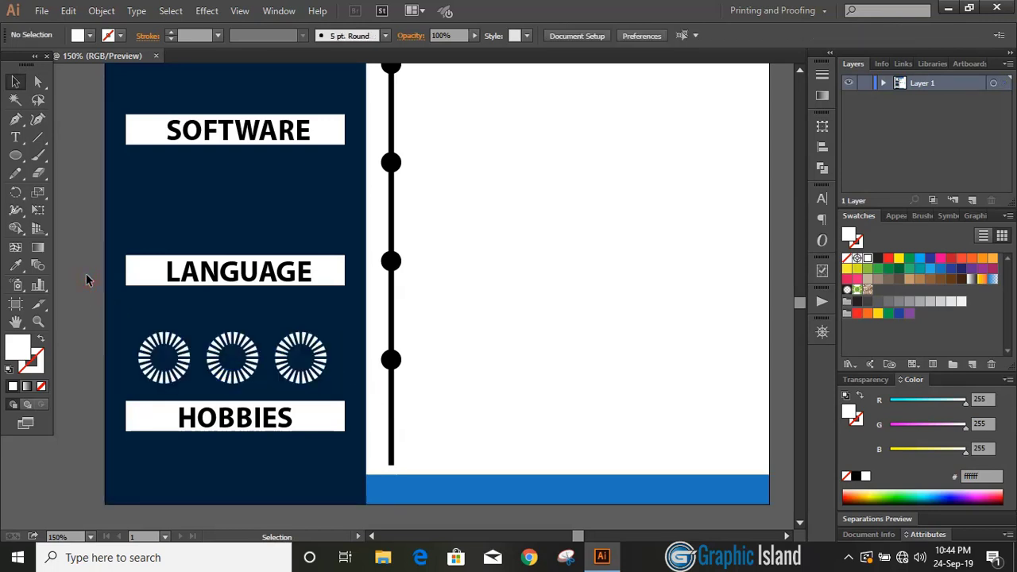
pyautogui.scroll(2, 87, 280)
pyautogui.click(14, 139)
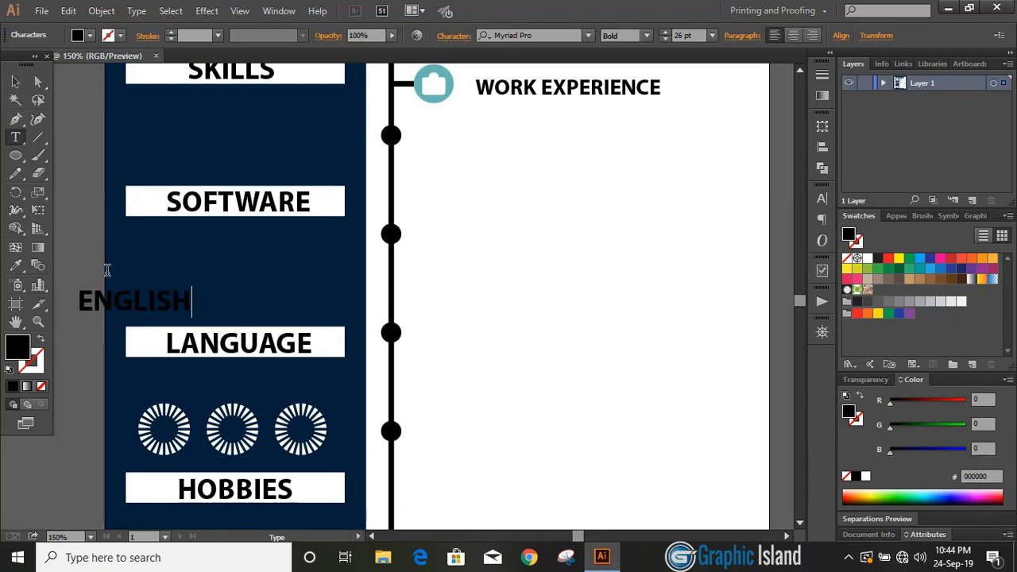
pyautogui.click(15, 82)
pyautogui.click(89, 186)
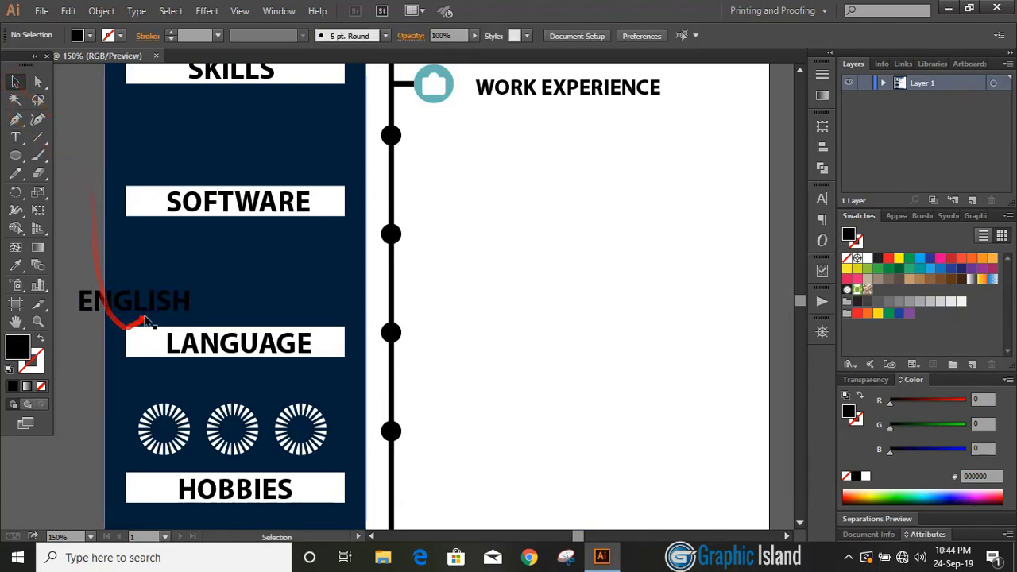
pyautogui.moveTo(147, 314); pyautogui.dragTo(167, 388)
pyautogui.click(867, 258)
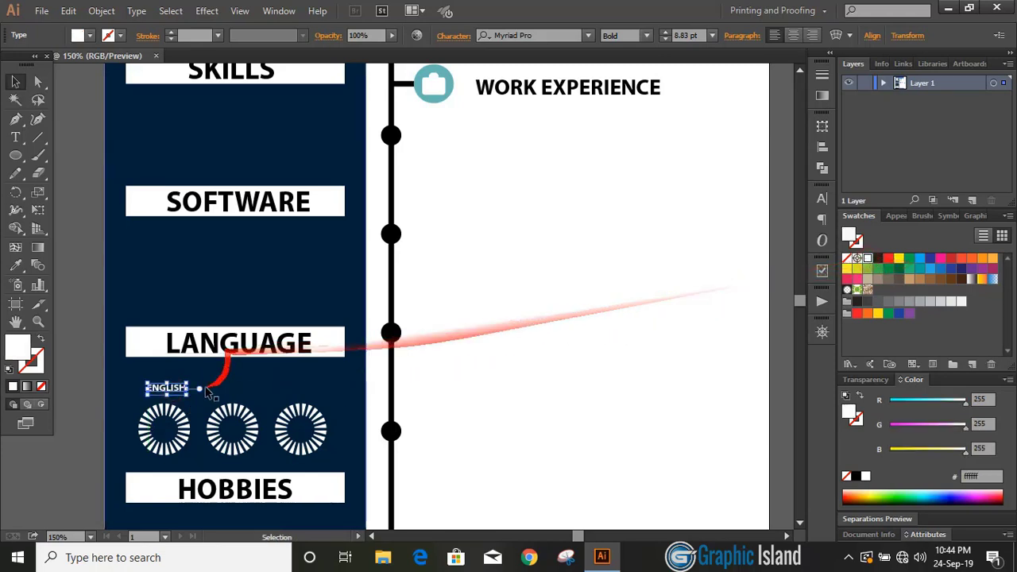
pyautogui.moveTo(188, 394); pyautogui.dragTo(195, 402)
pyautogui.click(75, 359)
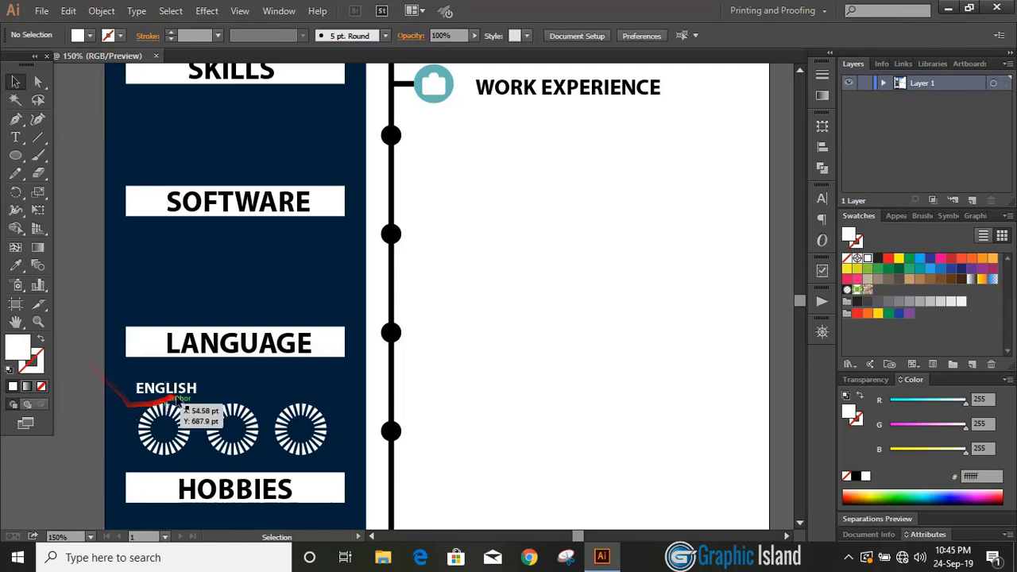
# Copy the ENGLISH label over the middle ring and begin retyping it as HINDI.
pyautogui.moveTo(183, 390); pyautogui.dragTo(332, 395)
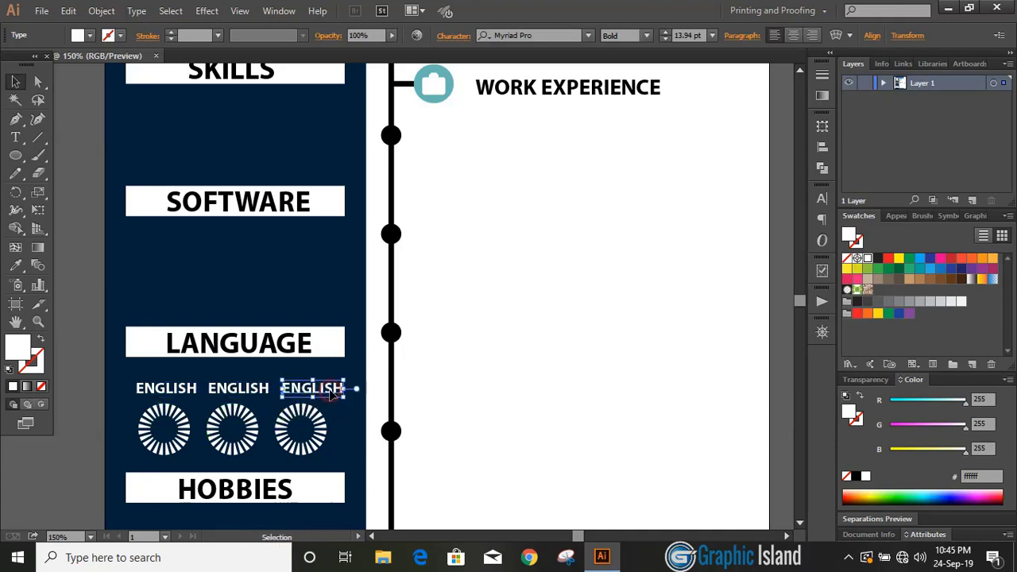
pyautogui.doubleClick(250, 387)
pyautogui.moveTo(270, 387); pyautogui.dragTo(212, 387)
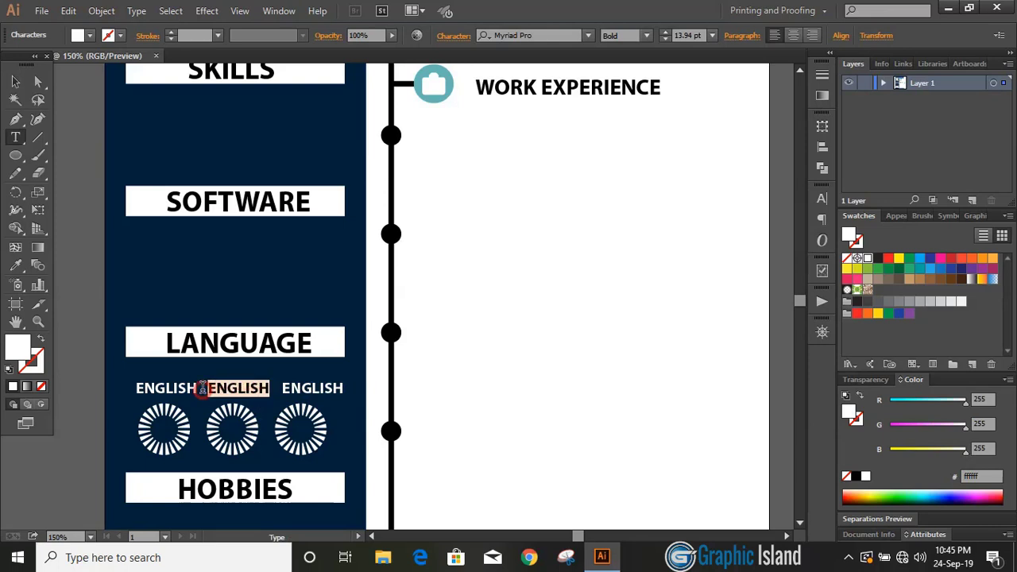
pyautogui.write('h')
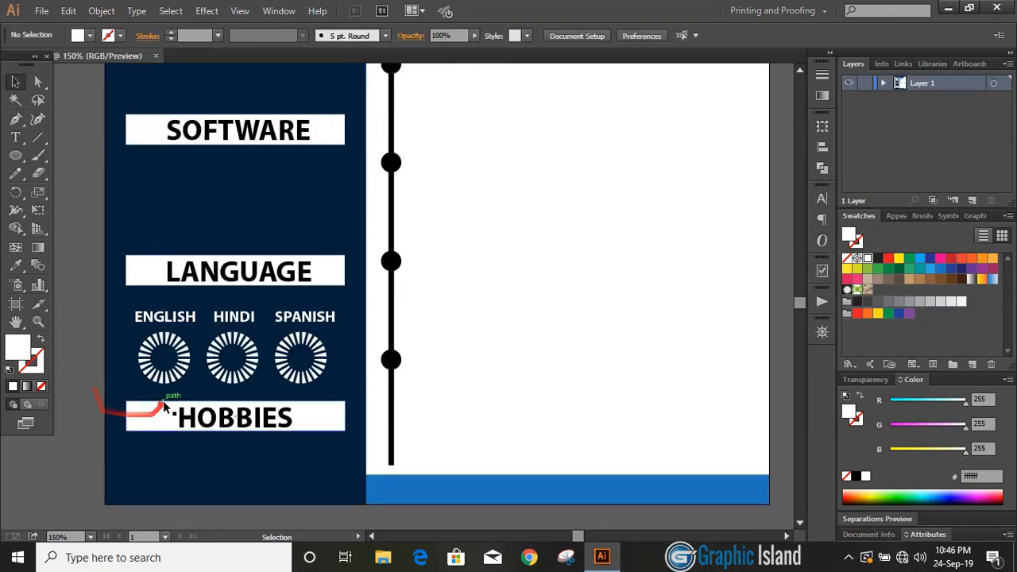
# Give the rings a linear gradient running from yellow to orange.
pyautogui.click(169, 379)
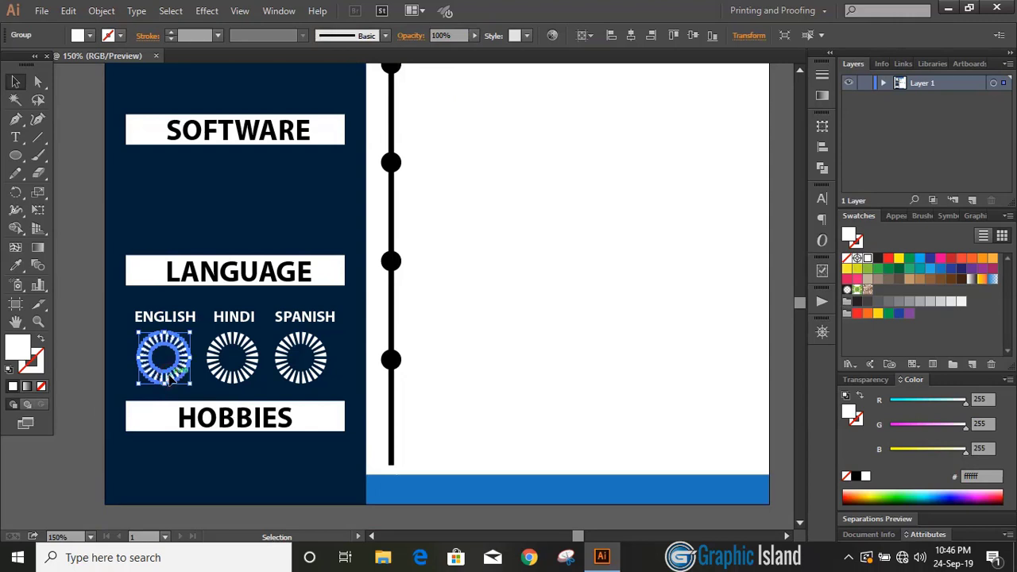
pyautogui.click(821, 95)
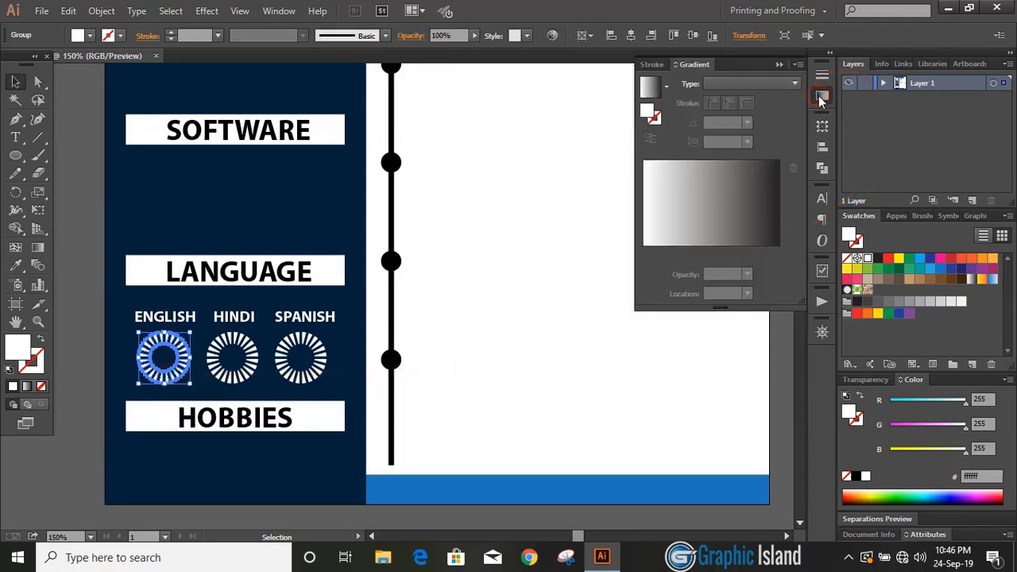
pyautogui.click(654, 90)
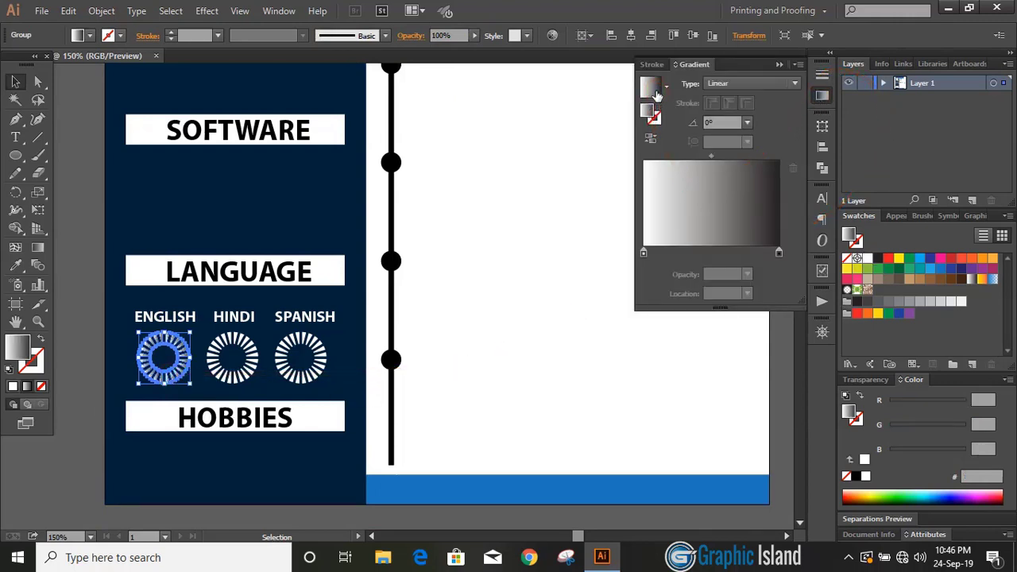
pyautogui.doubleClick(643, 254)
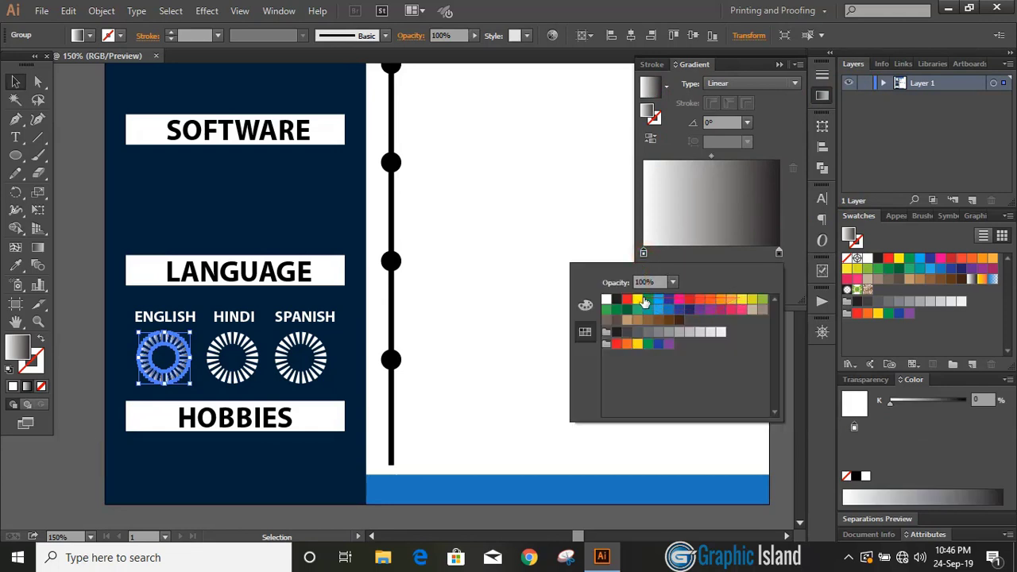
pyautogui.click(641, 300)
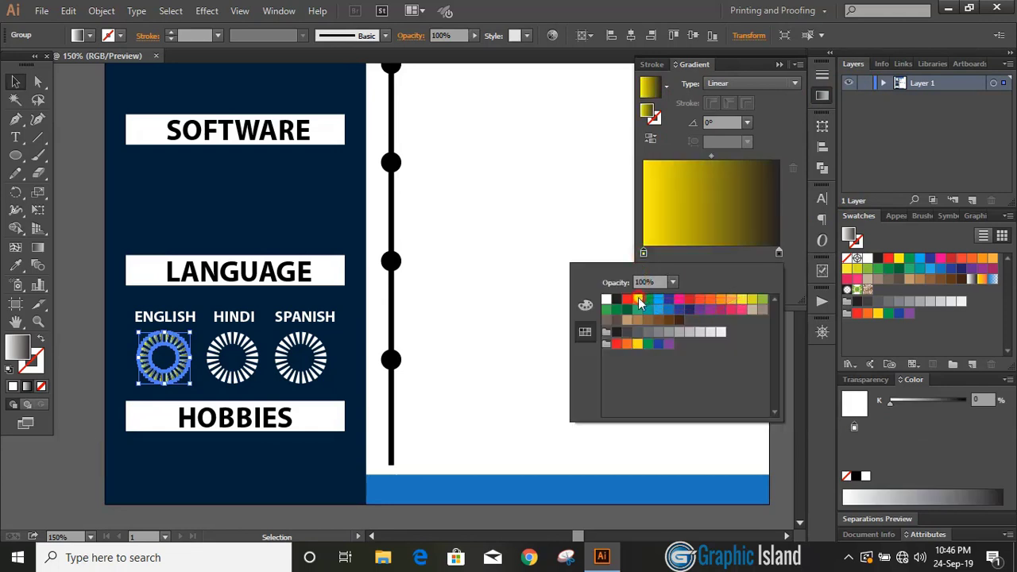
pyautogui.doubleClick(778, 255)
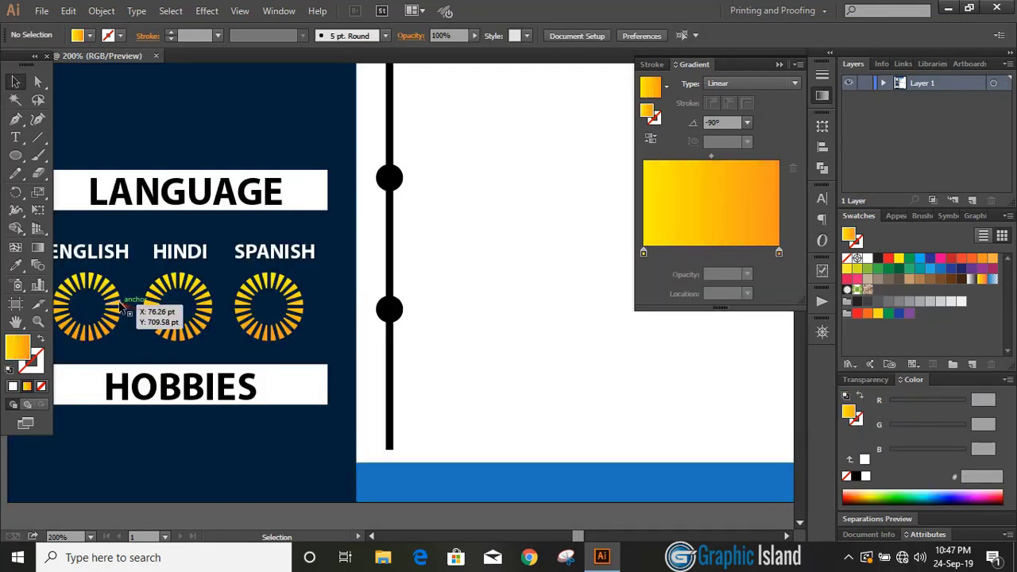
# Isolate the English, Hindi and Spanish rings in turn to delete proficiency segments.
pyautogui.doubleClick(117, 300)
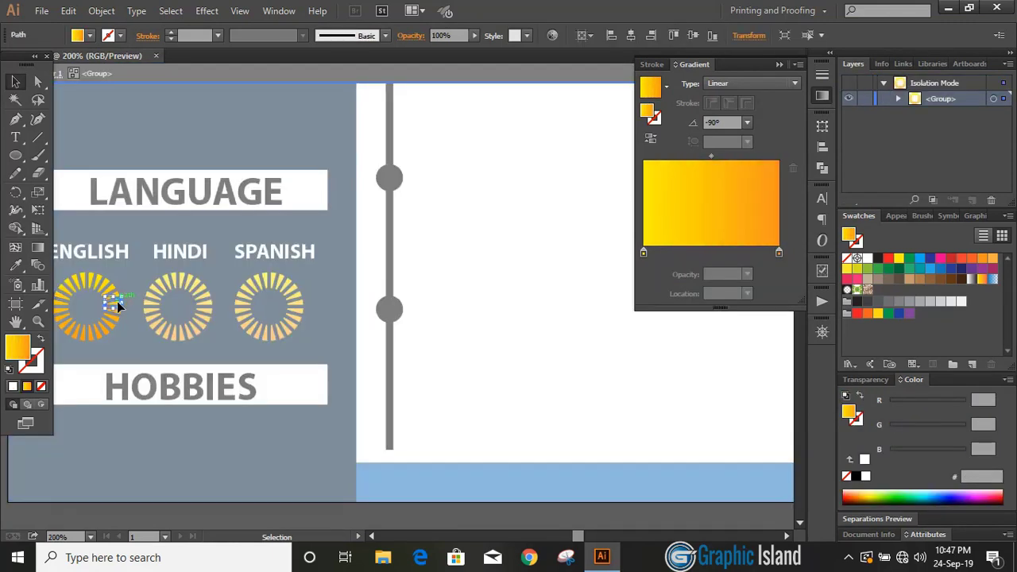
pyautogui.doubleClick(208, 306)
pyautogui.doubleClick(206, 306)
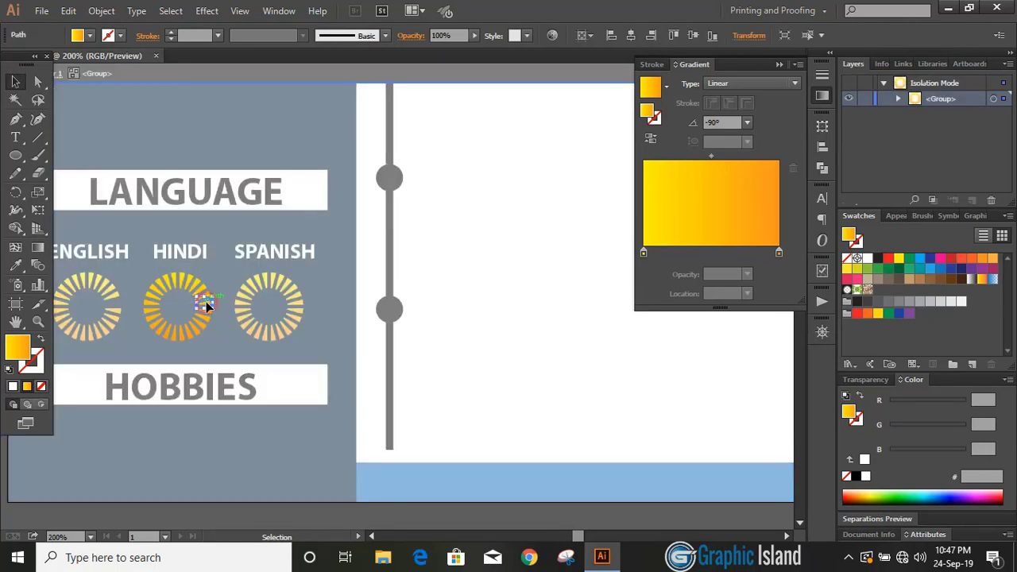
pyautogui.doubleClick(302, 309)
pyautogui.doubleClick(302, 308)
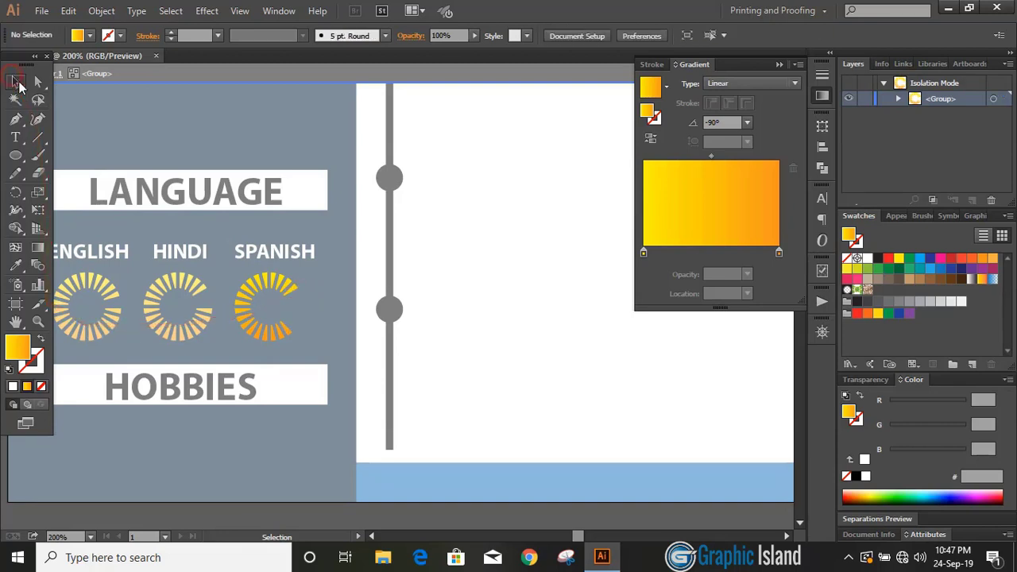
pyautogui.click(310, 70)
# Draw a thin white bar below SOFTWARE.
pyautogui.click(322, 134)
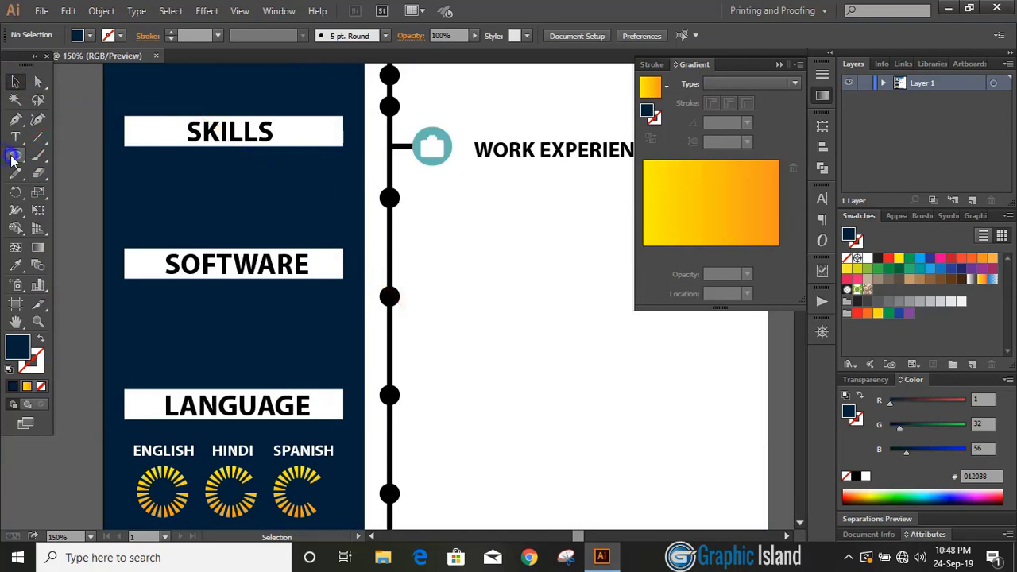
pyautogui.moveTo(12, 159); pyautogui.dragTo(74, 154)
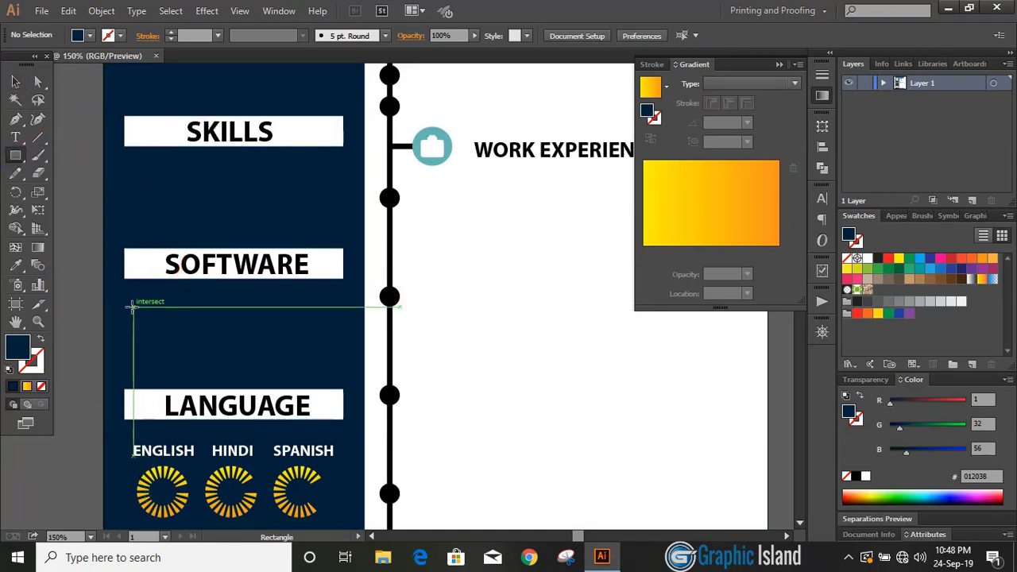
pyautogui.moveTo(125, 306)
pyautogui.mouseDown()
pyautogui.moveTo(169, 327)
pyautogui.moveTo(341, 312)
pyautogui.mouseUp()
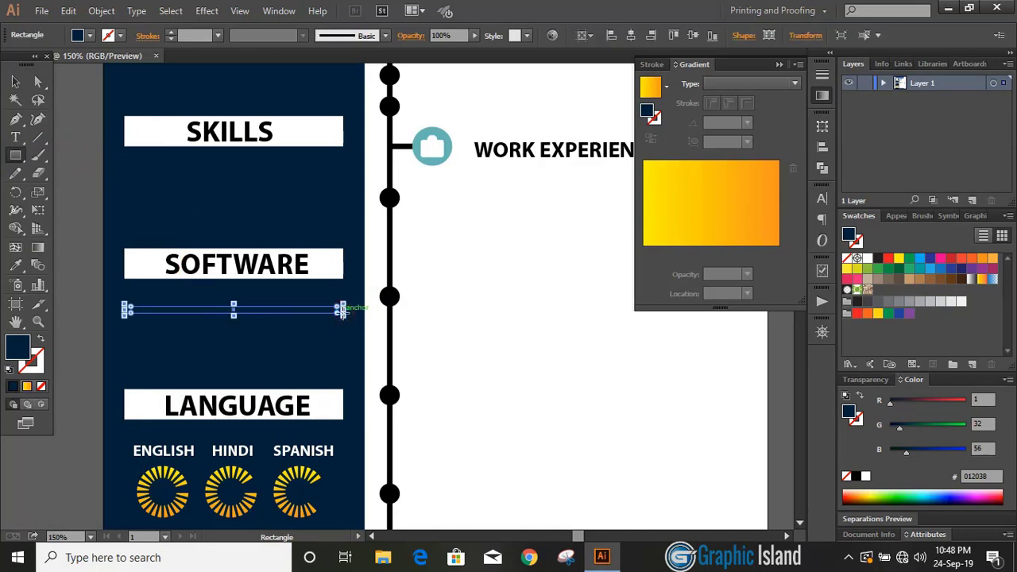
pyautogui.click(867, 258)
# Paste a copy of the bar in front, shorten it to 155.25 pt and colour it yellow.
pyautogui.click(15, 82)
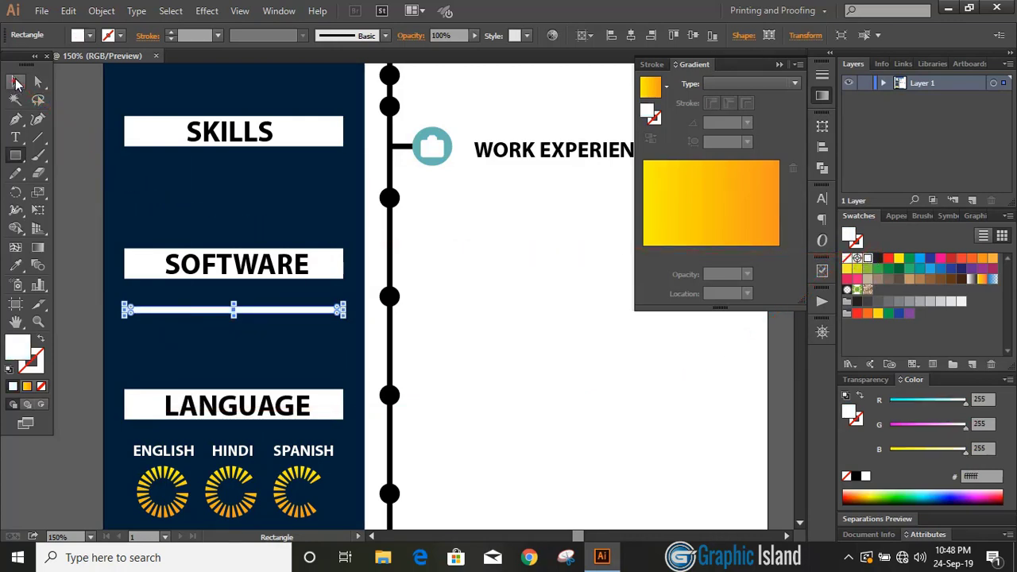
pyautogui.click(87, 168)
pyautogui.click(194, 308)
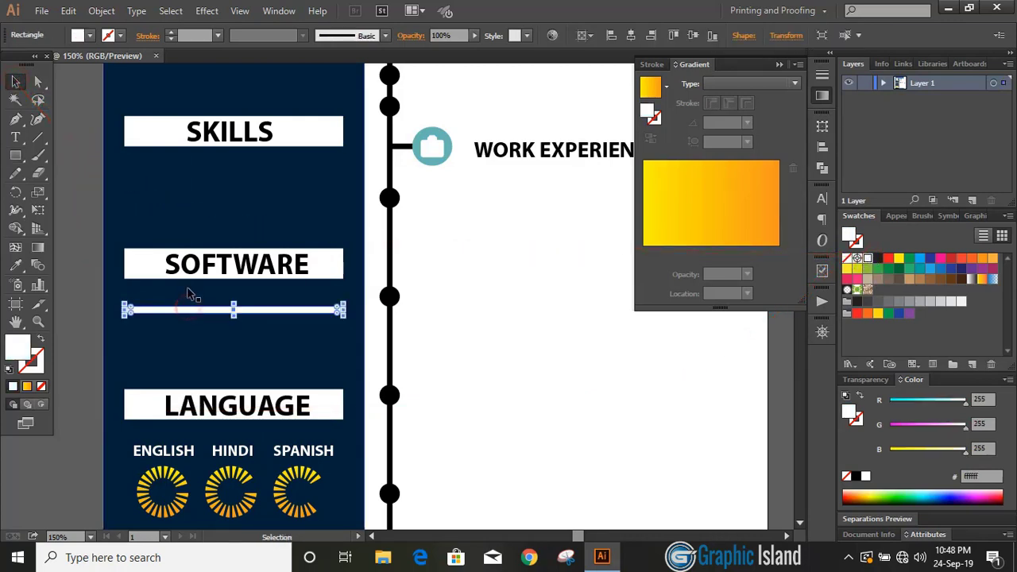
pyautogui.click(68, 11)
pyautogui.click(91, 83)
pyautogui.click(69, 11)
pyautogui.click(110, 147)
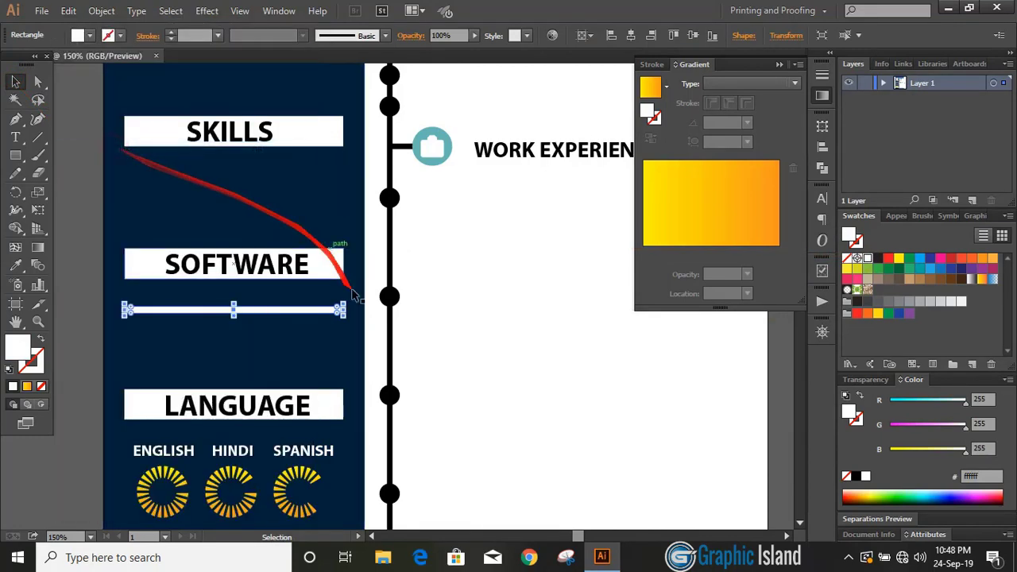
pyautogui.moveTo(341, 309); pyautogui.dragTo(297, 309)
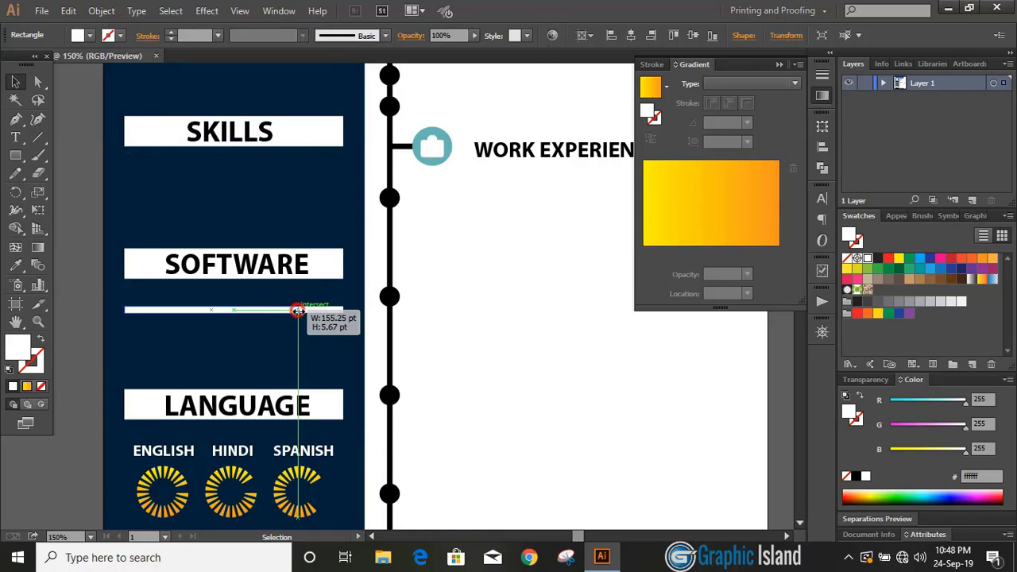
pyautogui.moveTo(297, 310); pyautogui.dragTo(297, 310)
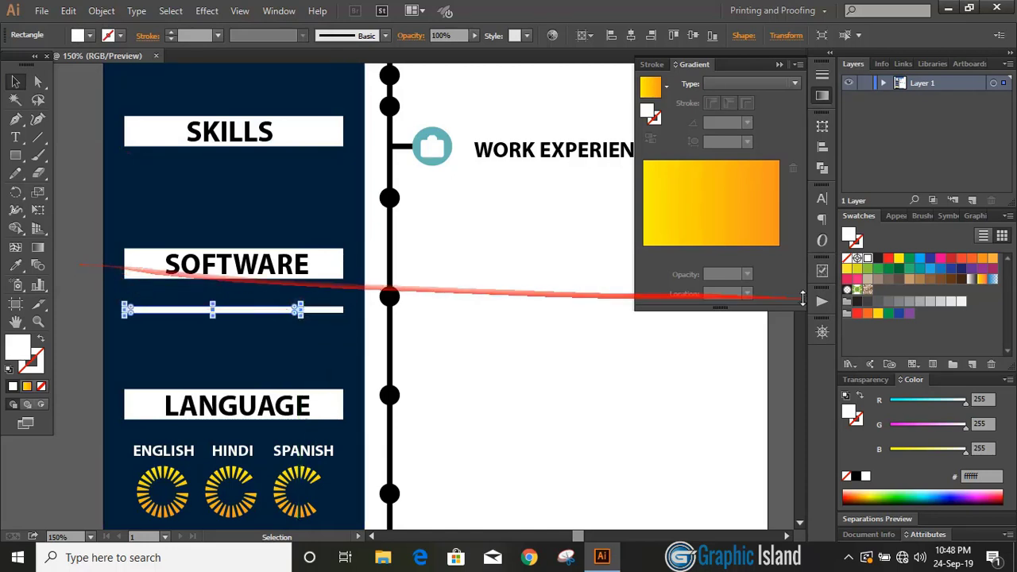
pyautogui.click(898, 259)
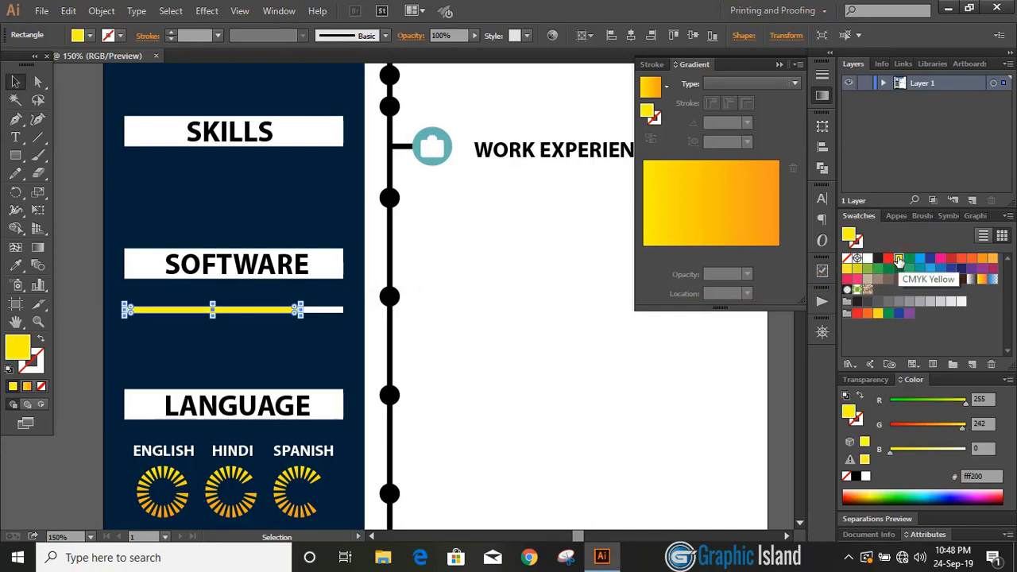
# Colour the full-length bar underneath blue.
pyautogui.click(72, 150)
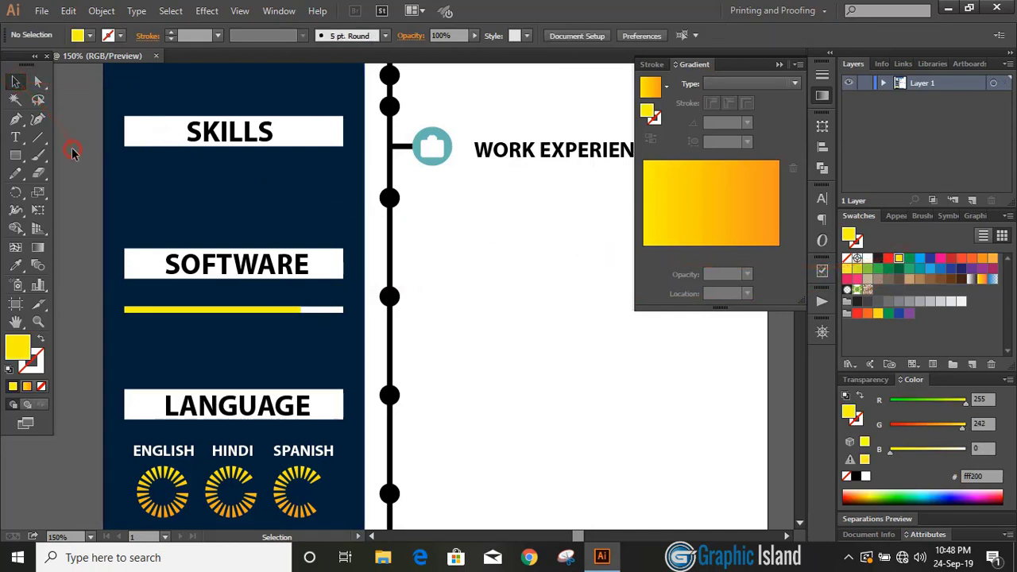
pyautogui.scroll(-2, 75, 154)
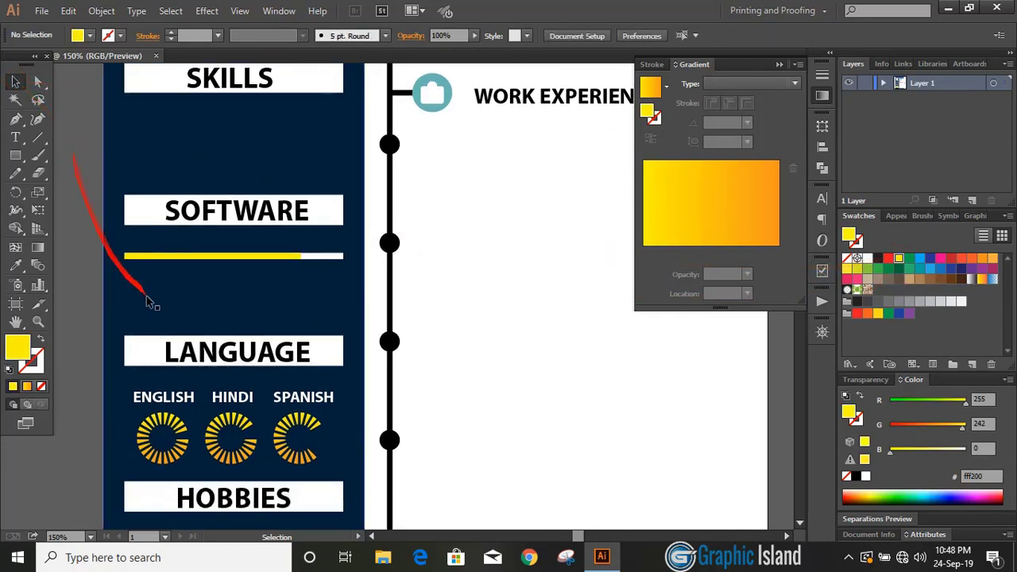
pyautogui.click(324, 255)
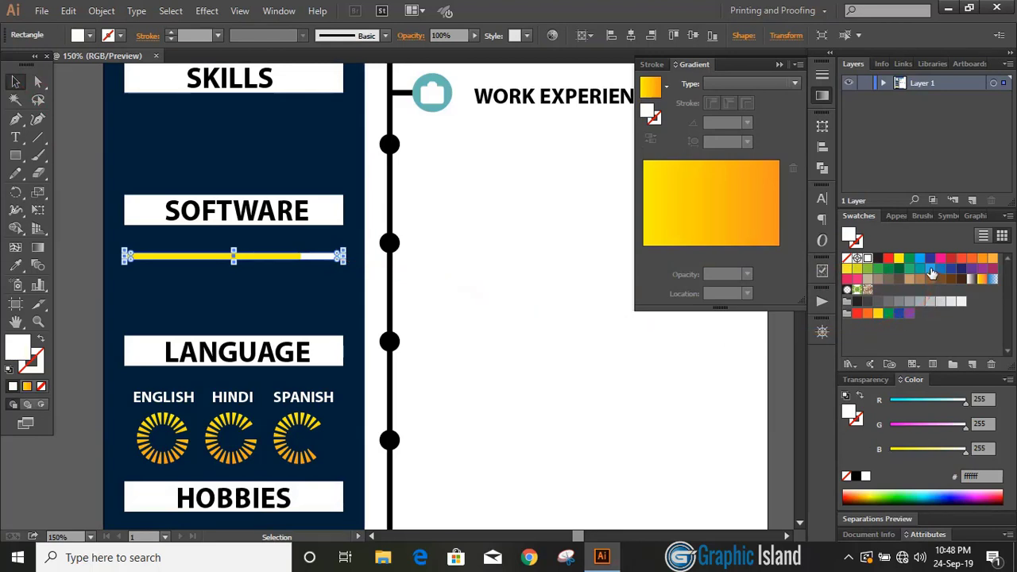
pyautogui.click(931, 270)
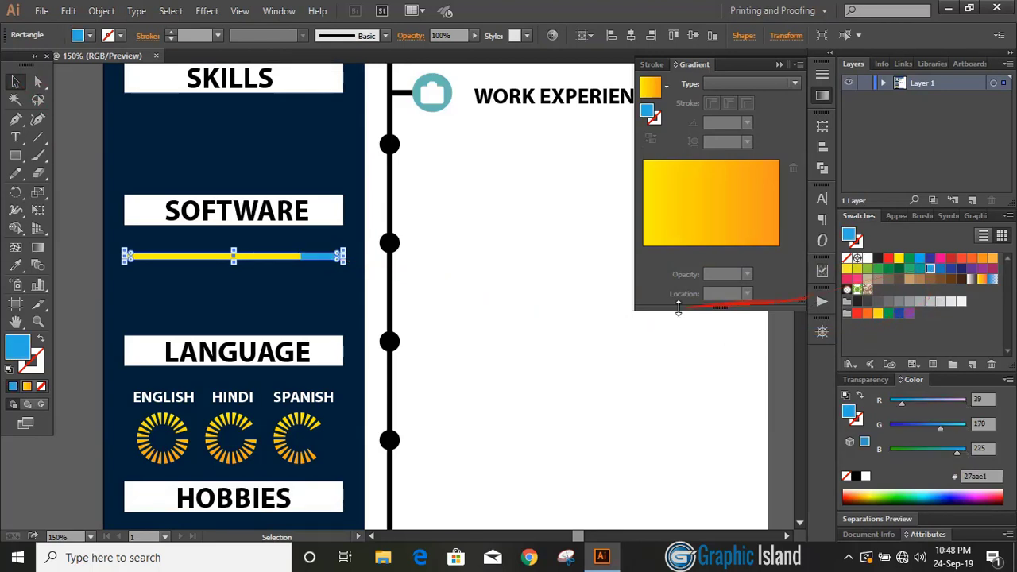
pyautogui.click(81, 234)
# Duplicate the yellow-and-blue bar downward to stack more skill bars.
pyautogui.scroll(1, 222, 312)
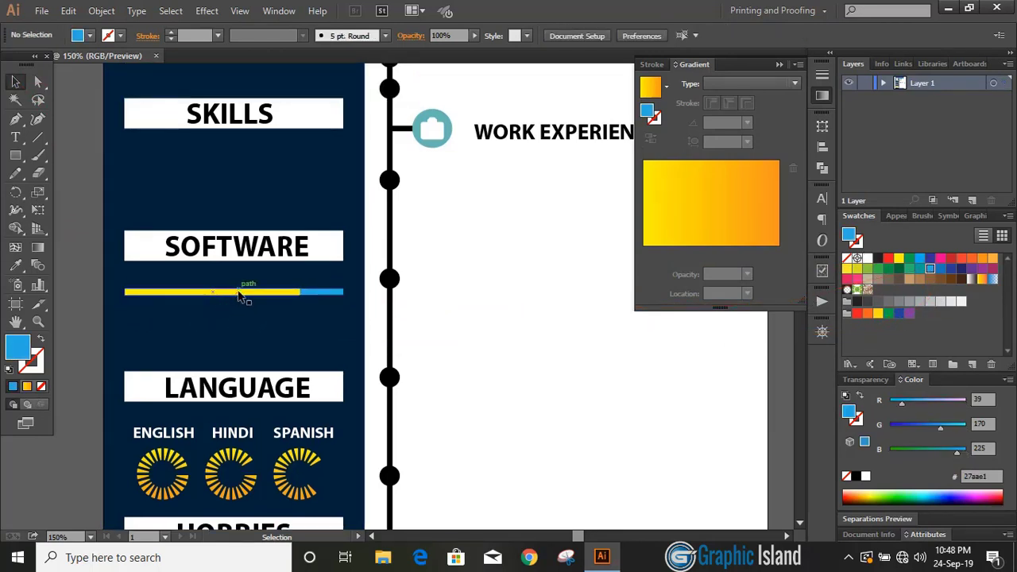
pyautogui.click(243, 291)
pyautogui.keyDown('shift'); pyautogui.click(332, 296); pyautogui.keyUp('shift')
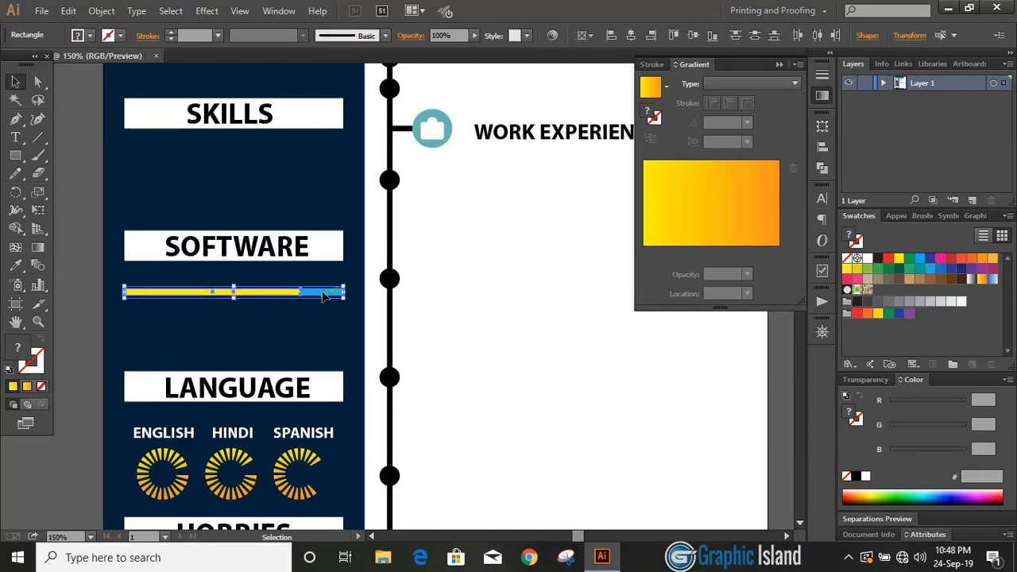
pyautogui.moveTo(324, 296); pyautogui.dragTo(322, 321)
pyautogui.hotkey('ctrl', 'd')
pyautogui.hotkey('ctrl', 'd')
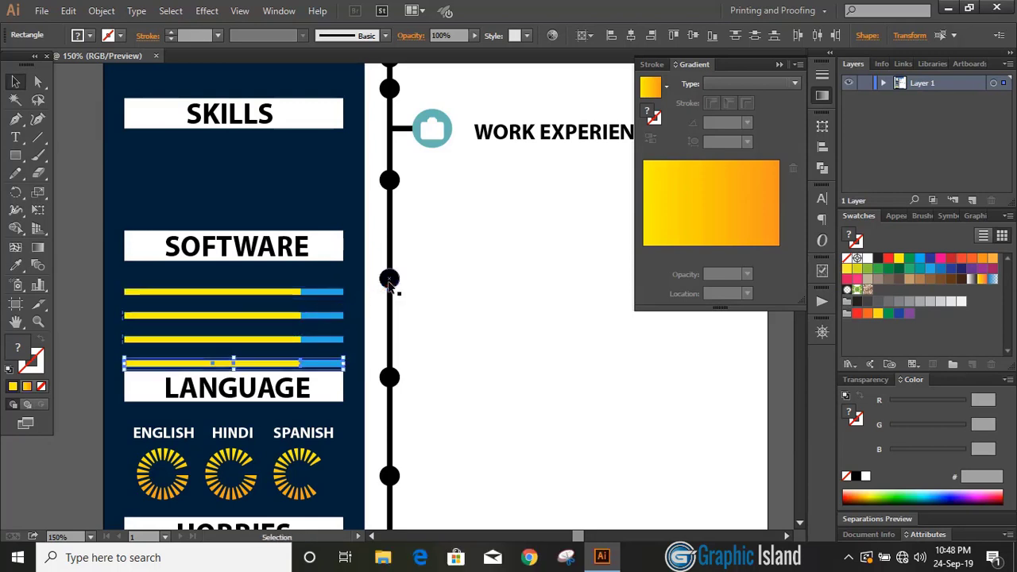
# Lock the navy sidebar panel with Object > Lock > Selection.
pyautogui.click(16, 84)
pyautogui.click(64, 186)
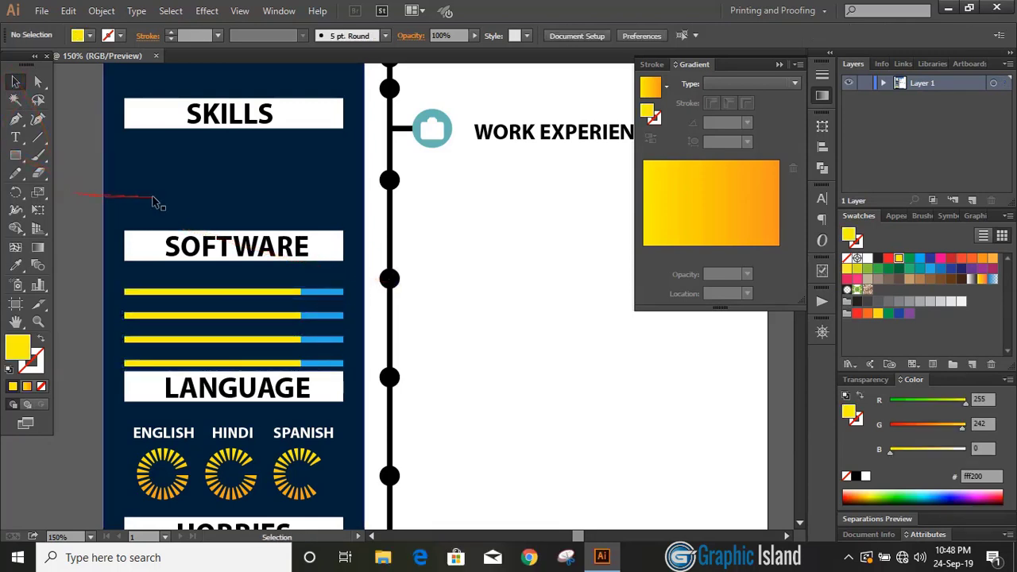
pyautogui.click(189, 183)
pyautogui.click(101, 11)
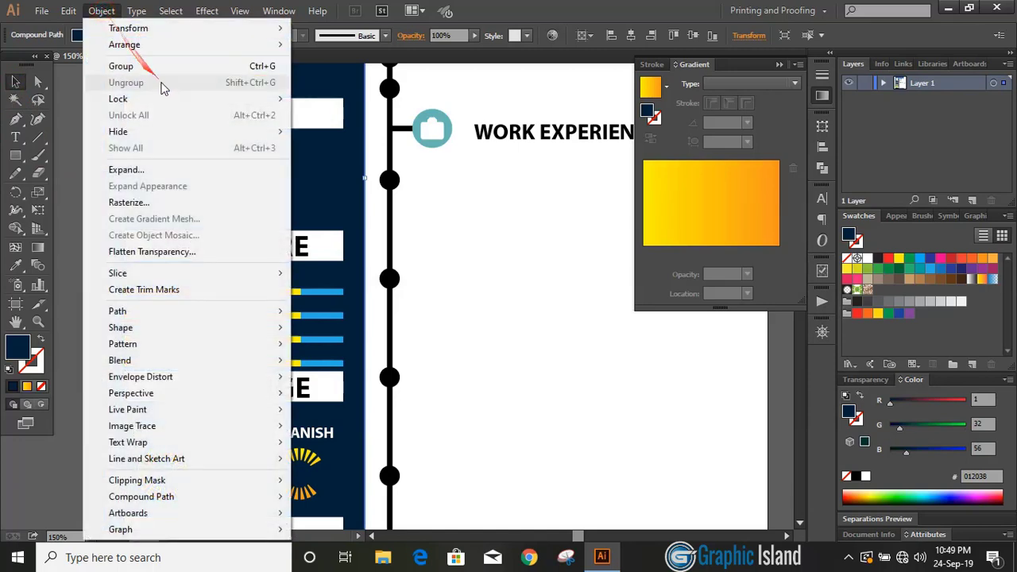
pyautogui.click(172, 101)
pyautogui.click(330, 99)
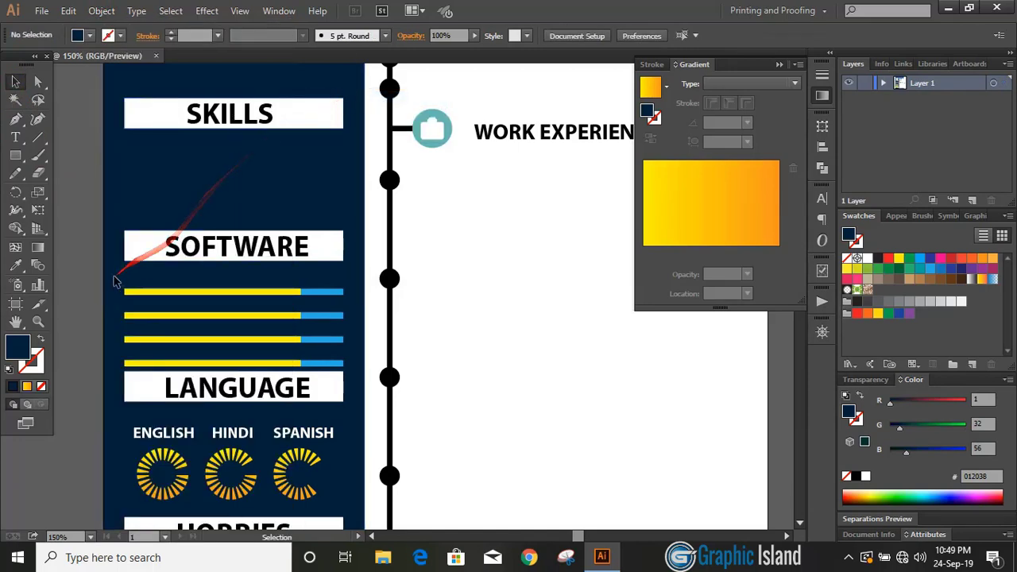
# Nudge all four skill bars up and down into place.
pyautogui.moveTo(115, 280); pyautogui.dragTo(199, 364)
pyautogui.press('Up')
pyautogui.press('Up')
pyautogui.press('Up')
pyautogui.press('Up')
pyautogui.press('Up')
pyautogui.press('Up')
pyautogui.press('Up')
pyautogui.press('Up')
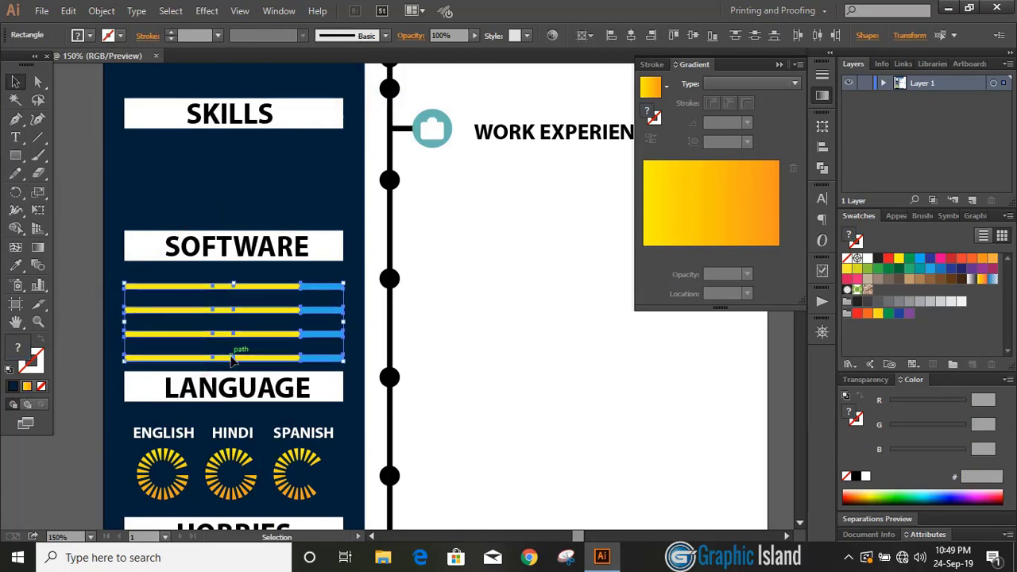
pyautogui.press('Down')
pyautogui.press('Down')
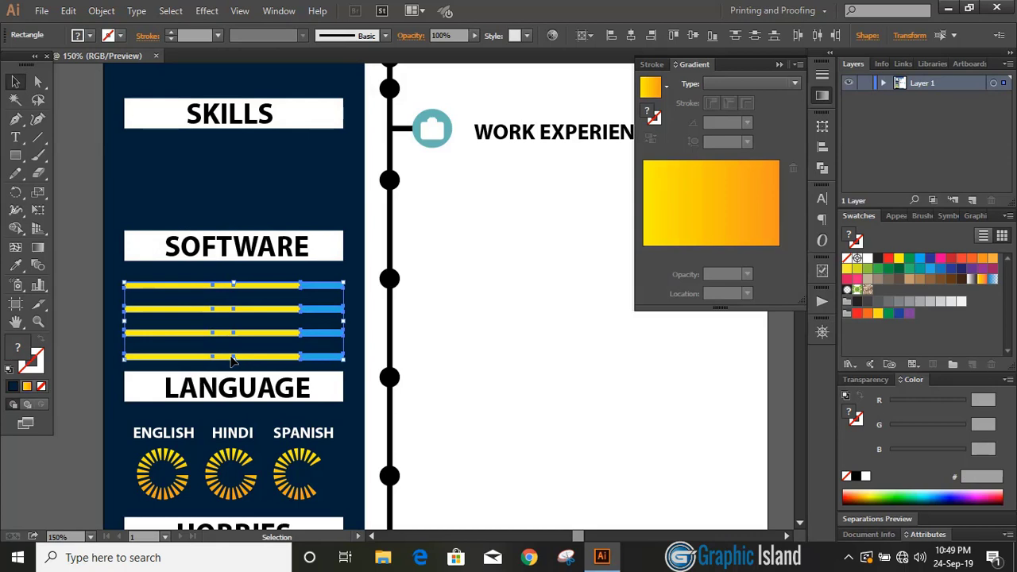
# Type MS OFFICE and shrink it to sit above the first skill bar.
pyautogui.click(82, 252)
pyautogui.scroll(-1, 82, 253)
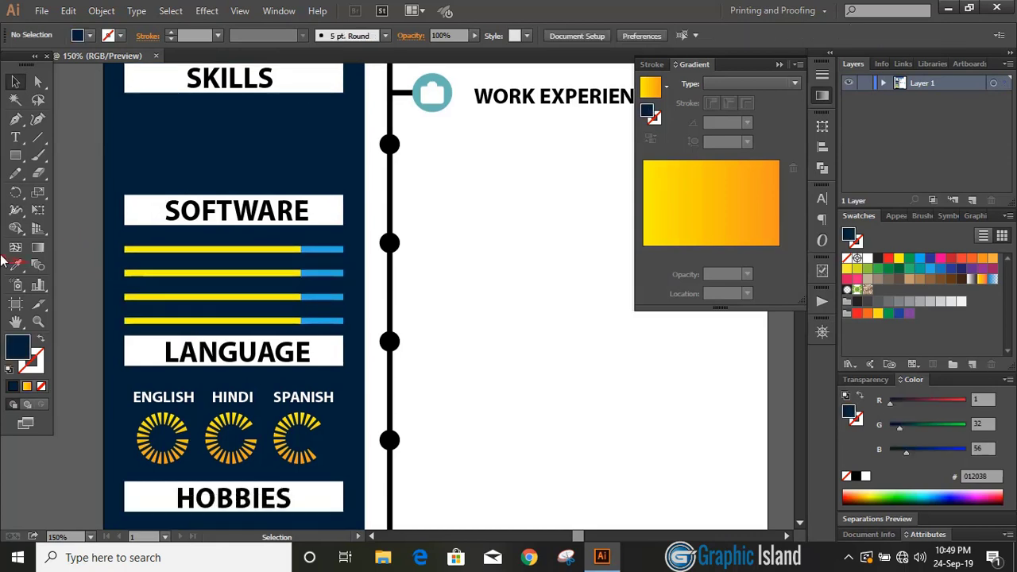
pyautogui.click(16, 139)
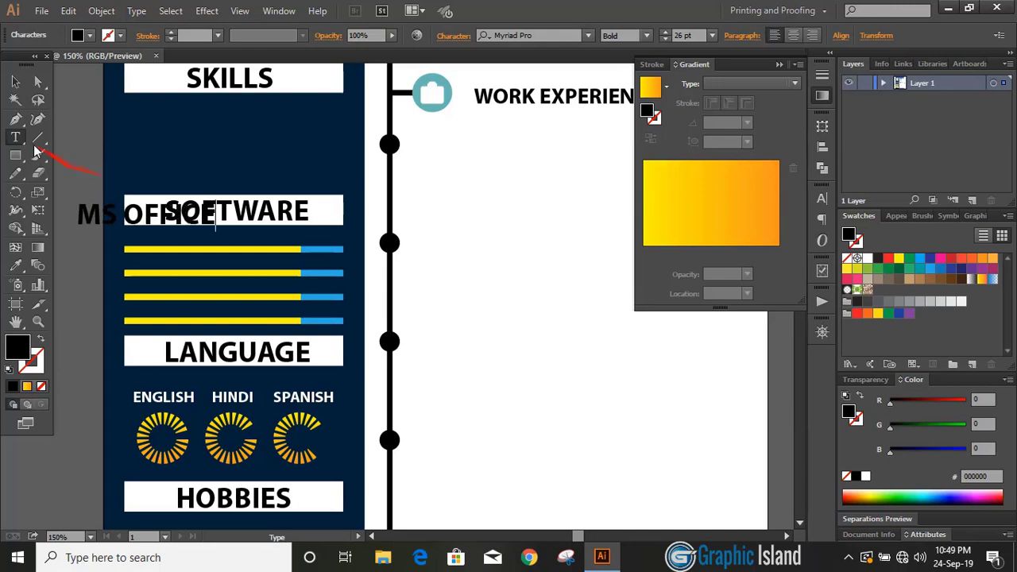
pyautogui.click(15, 81)
pyautogui.click(108, 212)
pyautogui.moveTo(108, 212); pyautogui.dragTo(189, 270)
pyautogui.moveTo(294, 281); pyautogui.dragTo(243, 238)
# Make the MS OFFICE label white, Bold Condensed Italic, 13 pt.
pyautogui.click(867, 258)
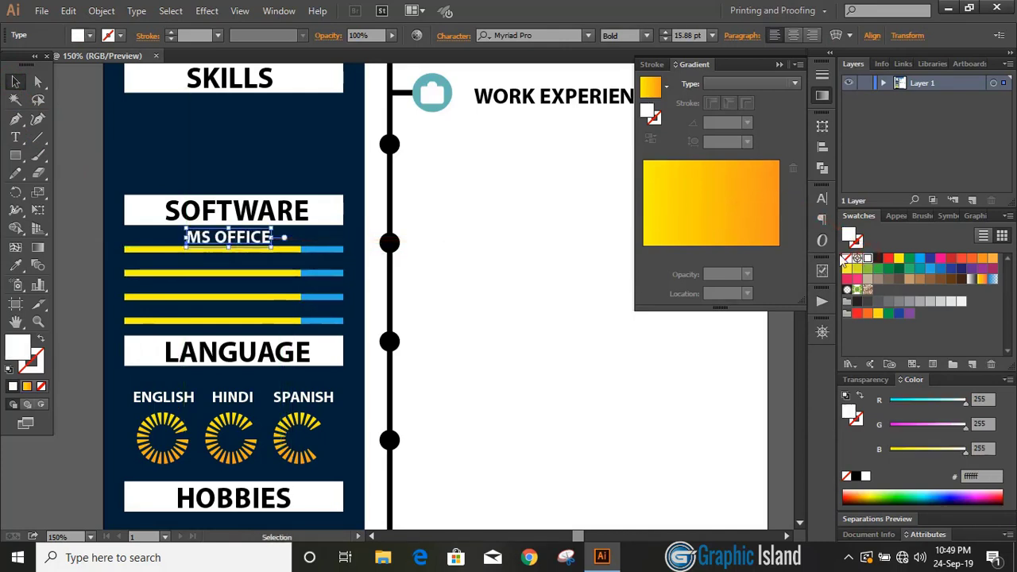
pyautogui.click(644, 36)
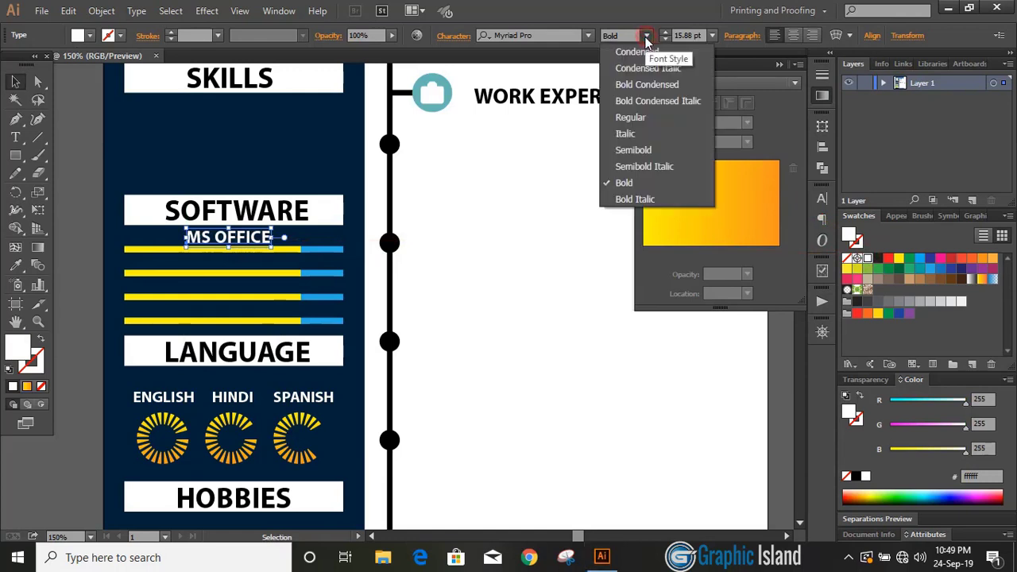
pyautogui.click(640, 135)
pyautogui.moveTo(273, 243); pyautogui.dragTo(229, 262)
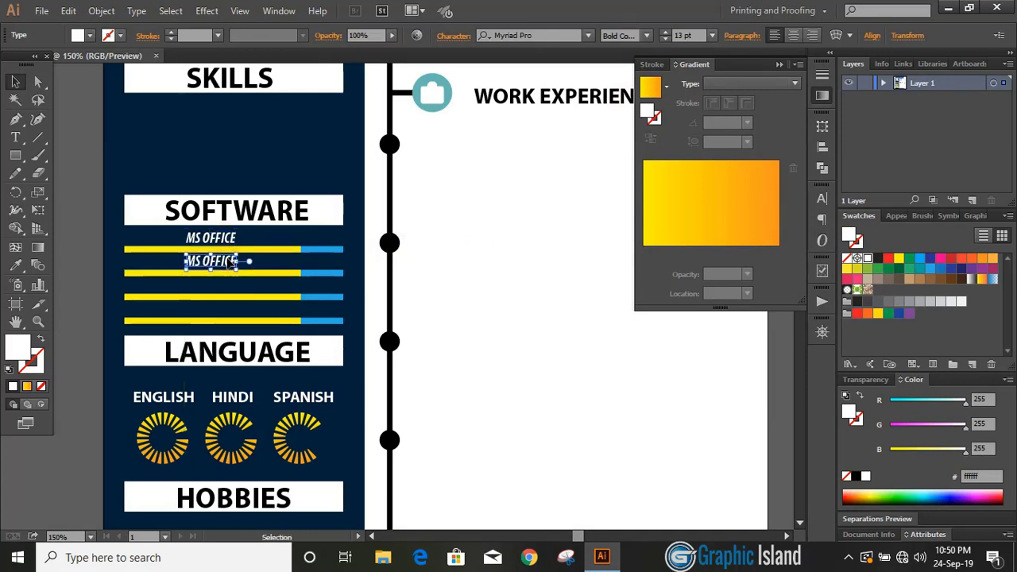
# Copy the label onto the remaining bars and start retyping the second as ADOBE PHOTOSHOP CC.
pyautogui.hotkey('ctrl', 'shift', 'a')
pyautogui.hotkey('ctrl', 'd')
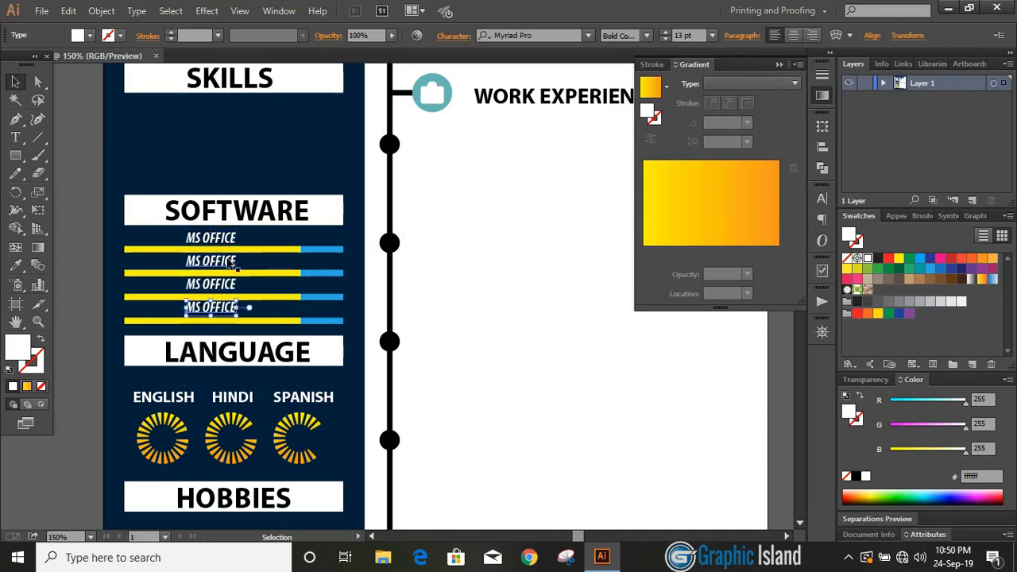
pyautogui.click(230, 261)
pyautogui.press('t')
pyautogui.moveTo(221, 261); pyautogui.dragTo(182, 261)
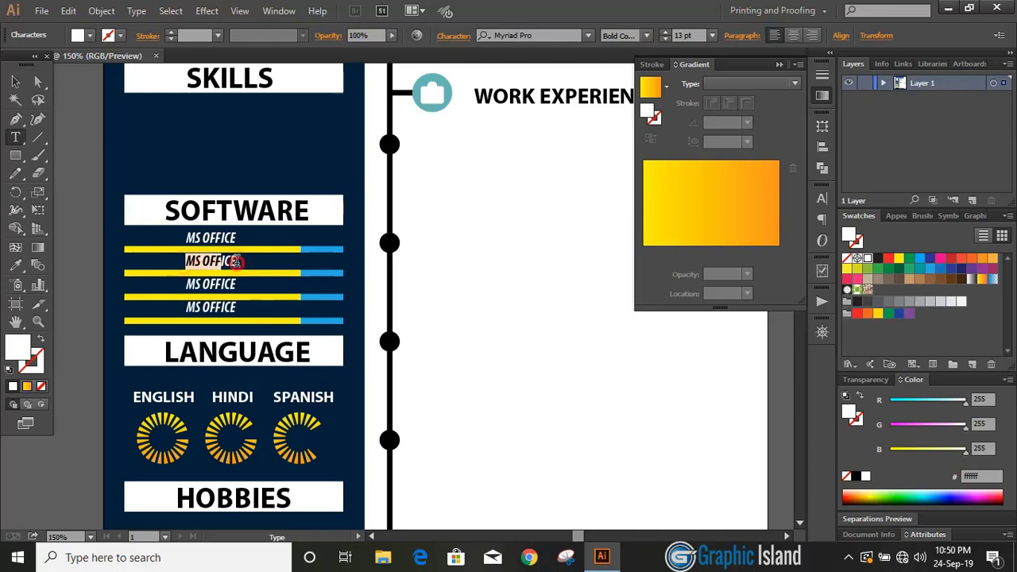
pyautogui.click(225, 263)
pyautogui.moveTo(216, 263); pyautogui.dragTo(269, 263)
pyautogui.write('ADOBE PHOTOSHOP CC')
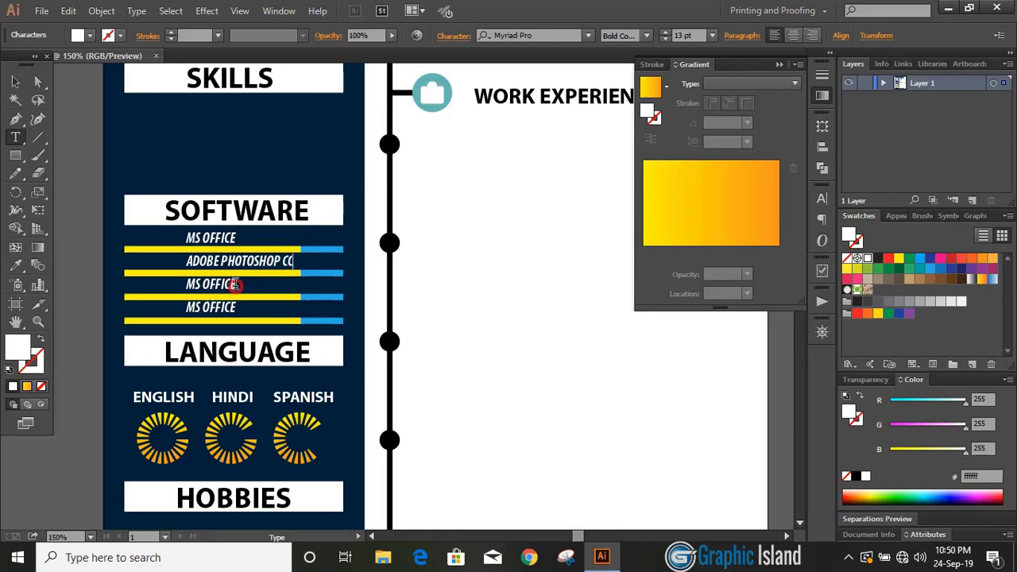
# Move the phone, mail and location icon group left under CONTACT.
pyautogui.moveTo(236, 285); pyautogui.dragTo(174, 290)
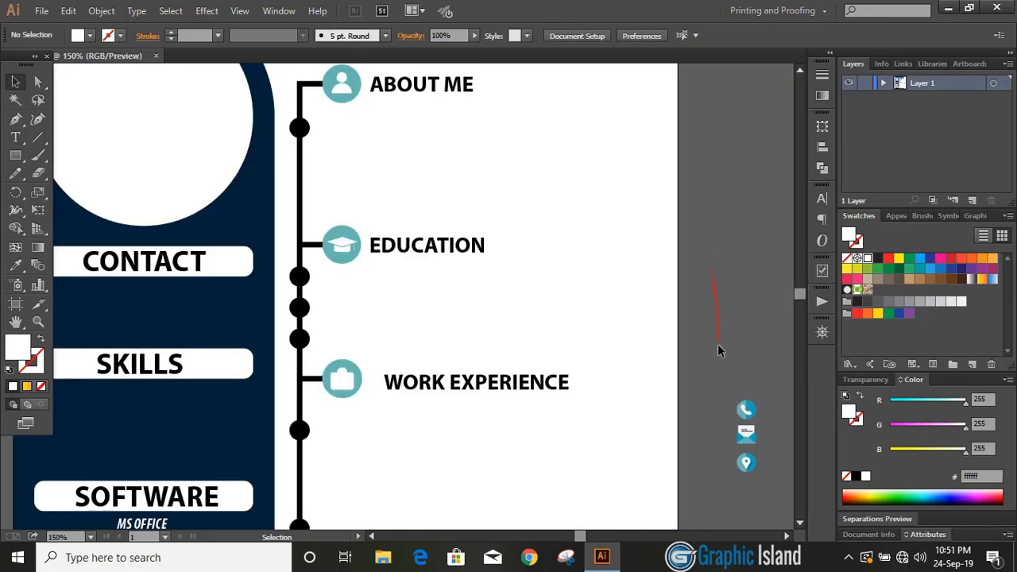
pyautogui.moveTo(755, 468); pyautogui.dragTo(105, 310)
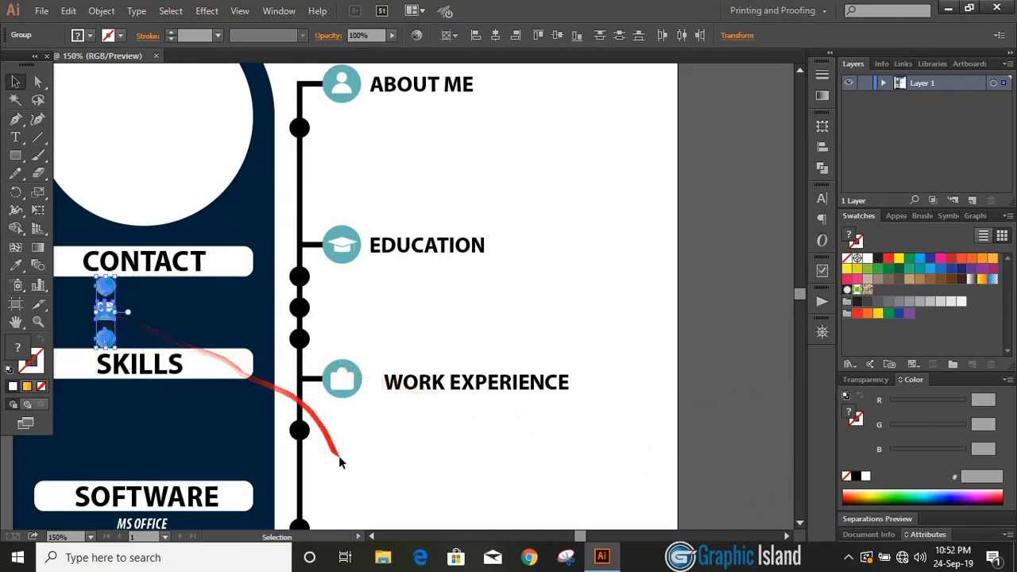
pyautogui.click(371, 536)
pyautogui.click(371, 536)
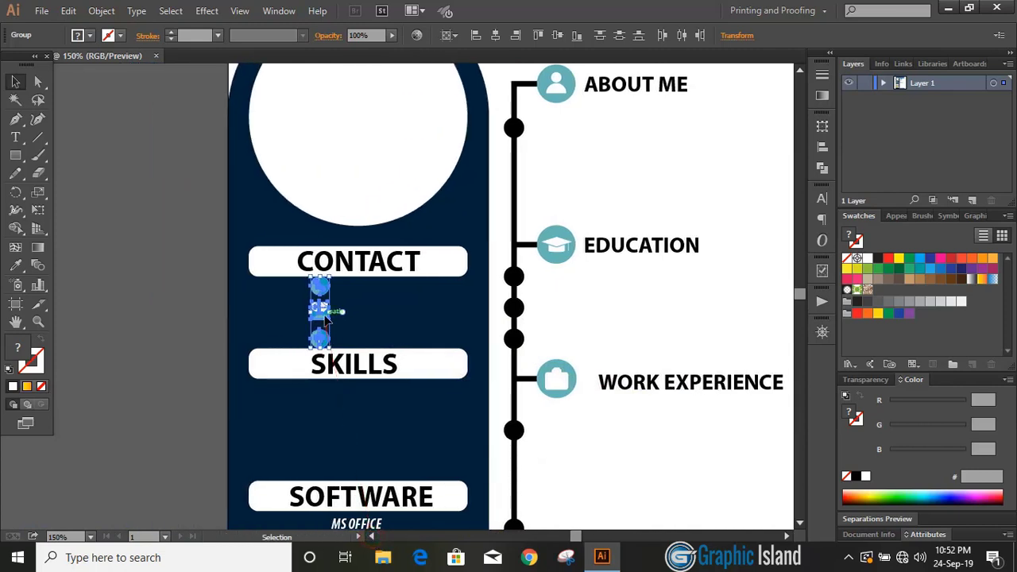
pyautogui.moveTo(325, 317); pyautogui.dragTo(282, 316)
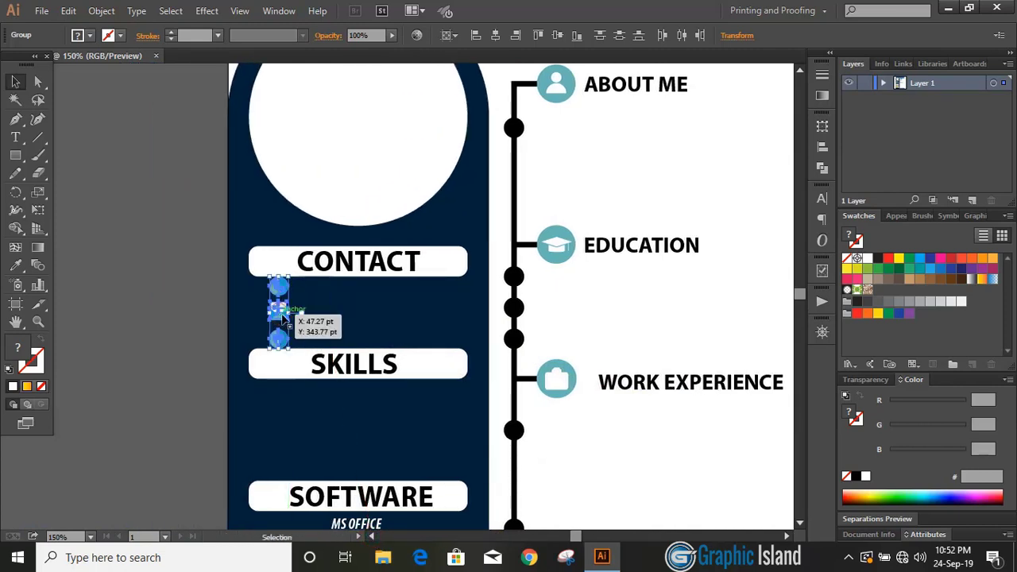
pyautogui.click(170, 340)
# Lower the SKILLS heading text and its box with three downward nudges.
pyautogui.scroll(-1, 190, 321)
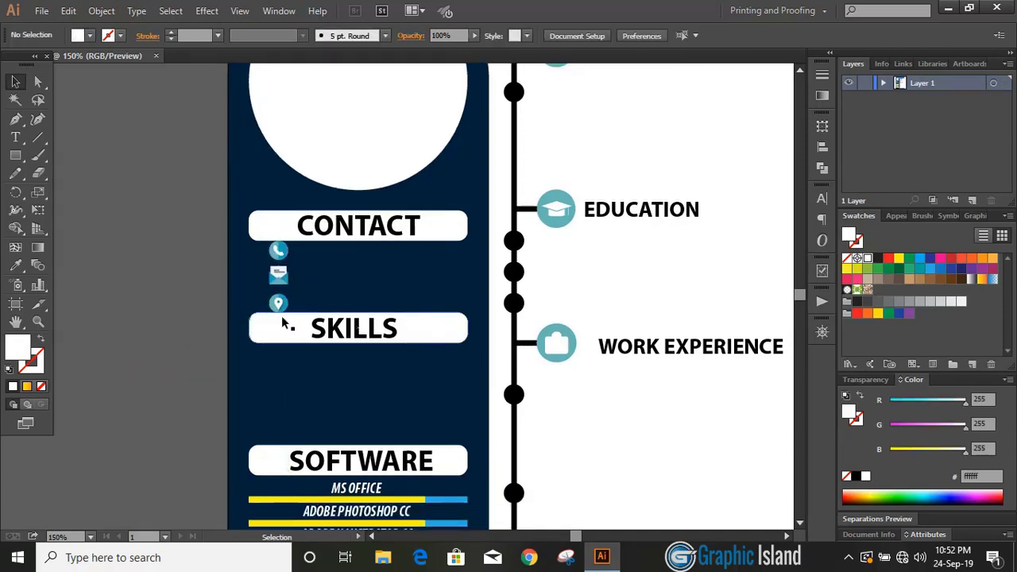
pyautogui.click(334, 328)
pyautogui.keyDown('shift'); pyautogui.click(268, 331); pyautogui.keyUp('shift')
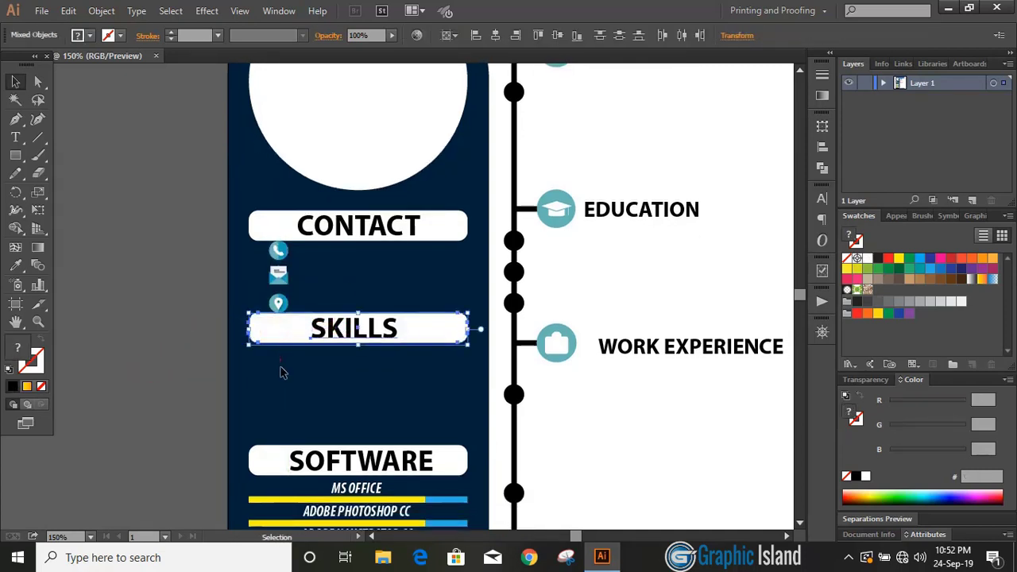
pyautogui.press('Down')
pyautogui.press('Down')
pyautogui.press('Down')
pyautogui.press('Down')
pyautogui.press('Down')
pyautogui.press('Down')
pyautogui.press('Down')
pyautogui.press('Down')
pyautogui.press('Down')
pyautogui.press('Down')
pyautogui.press('Down')
pyautogui.press('Down')
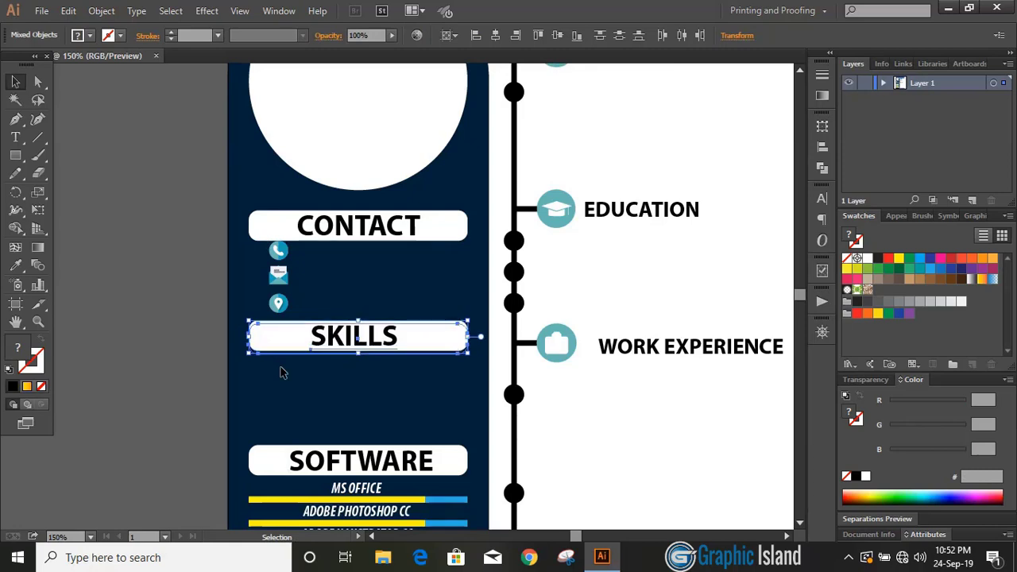
pyautogui.press('Down')
pyautogui.press('Down')
pyautogui.press('Down')
pyautogui.press('Down')
pyautogui.press('Down')
pyautogui.press('Down')
pyautogui.press('Down')
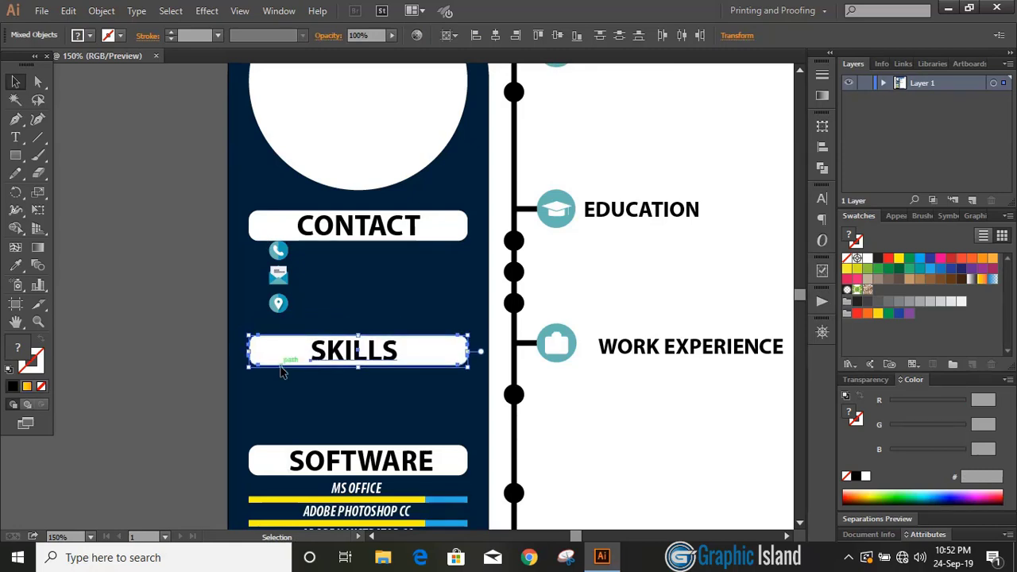
pyautogui.press('Down')
pyautogui.press('Down')
pyautogui.click(167, 251)
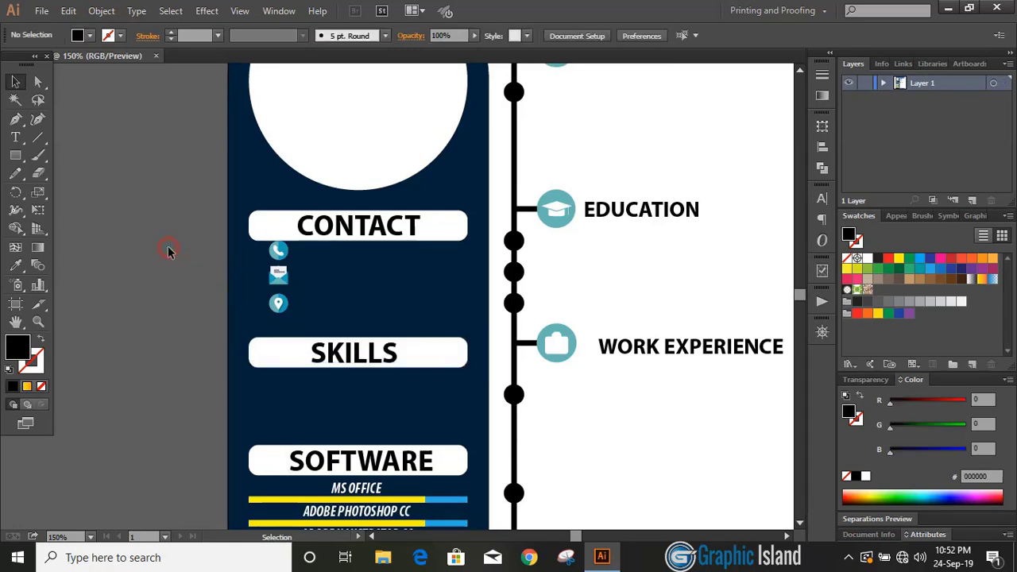
# Nudge the contact icon group down beneath CONTACT.
pyautogui.moveTo(286, 298); pyautogui.dragTo(293, 314)
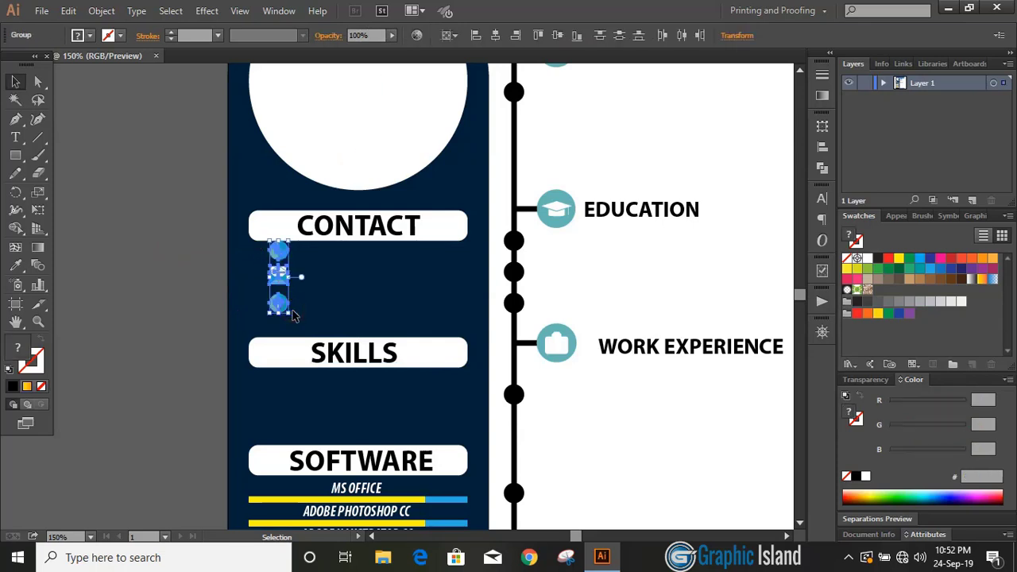
pyautogui.press('Down')
pyautogui.press('Down')
pyautogui.press('Down')
pyautogui.press('Down')
pyautogui.press('Down')
pyautogui.press('Down')
pyautogui.press('Down')
pyautogui.press('Down')
pyautogui.press('Down')
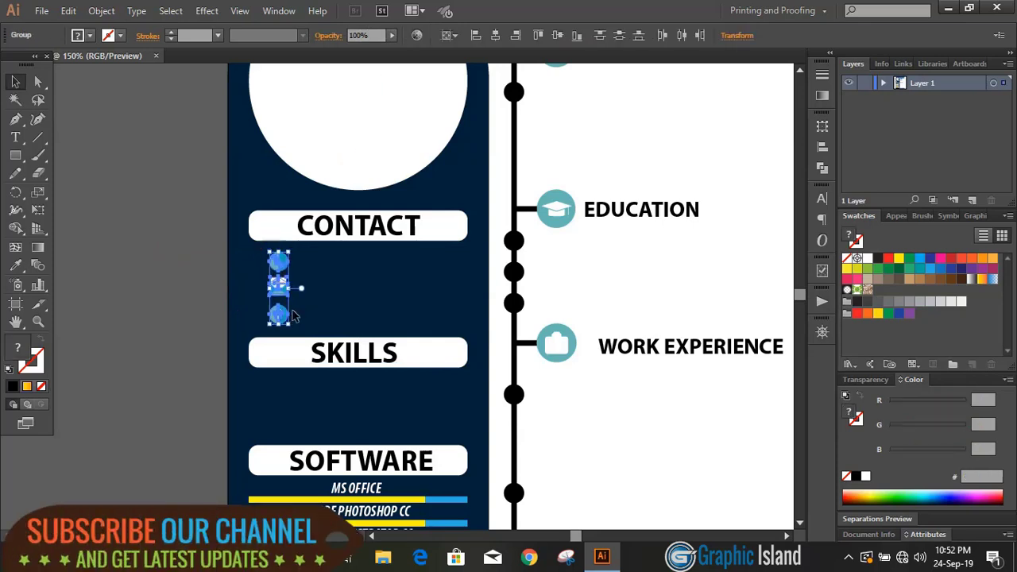
pyautogui.hotkey('ctrl', 'shift', 'a')
pyautogui.hotkey('ctrl', '+')
# Type a white phone number beside the phone icon and copy it down beside the mail icon.
pyautogui.click(15, 137)
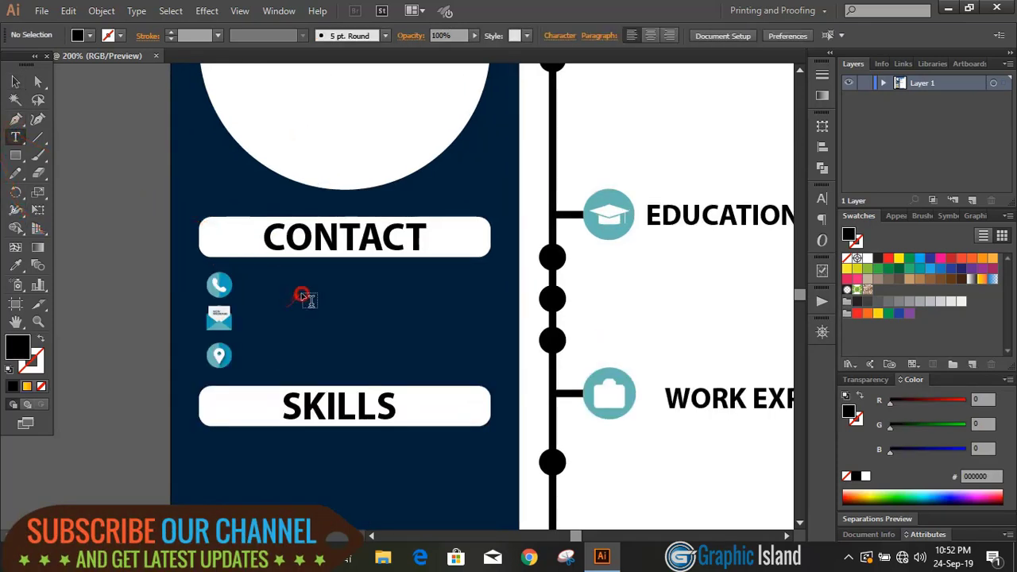
pyautogui.click(301, 292)
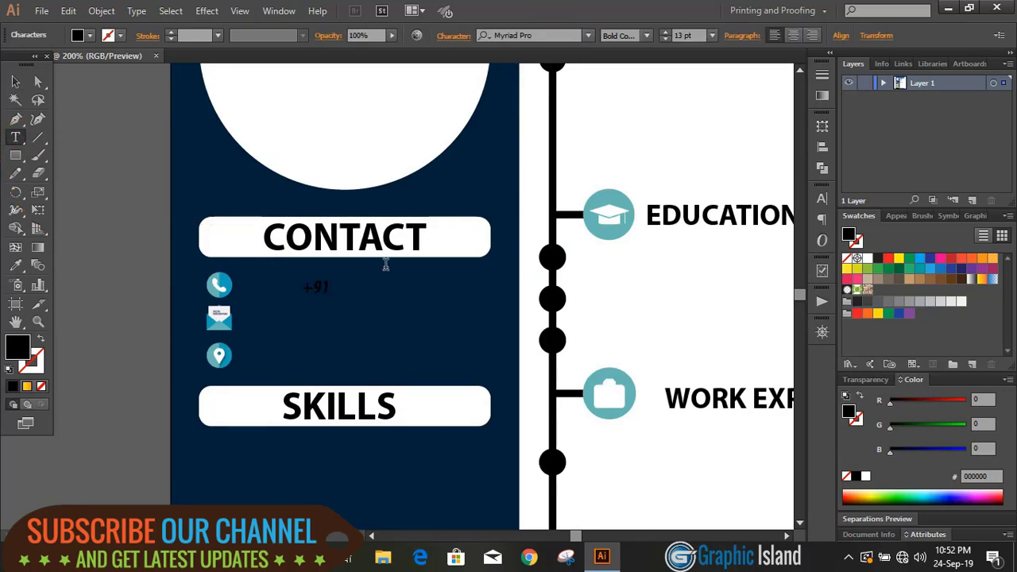
pyautogui.press('Escape')
pyautogui.click(869, 258)
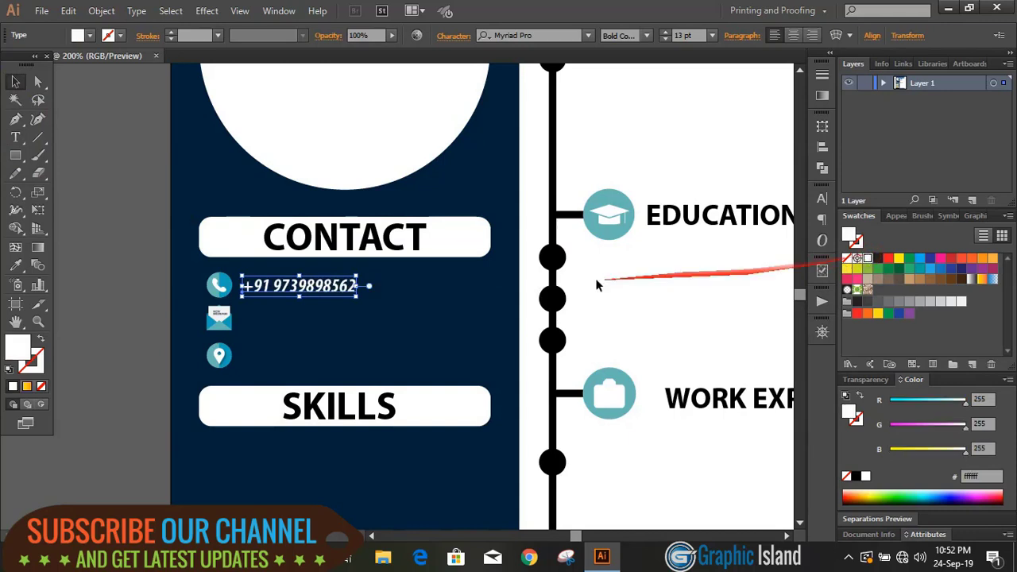
pyautogui.click(102, 267)
pyautogui.moveTo(320, 294); pyautogui.dragTo(318, 347)
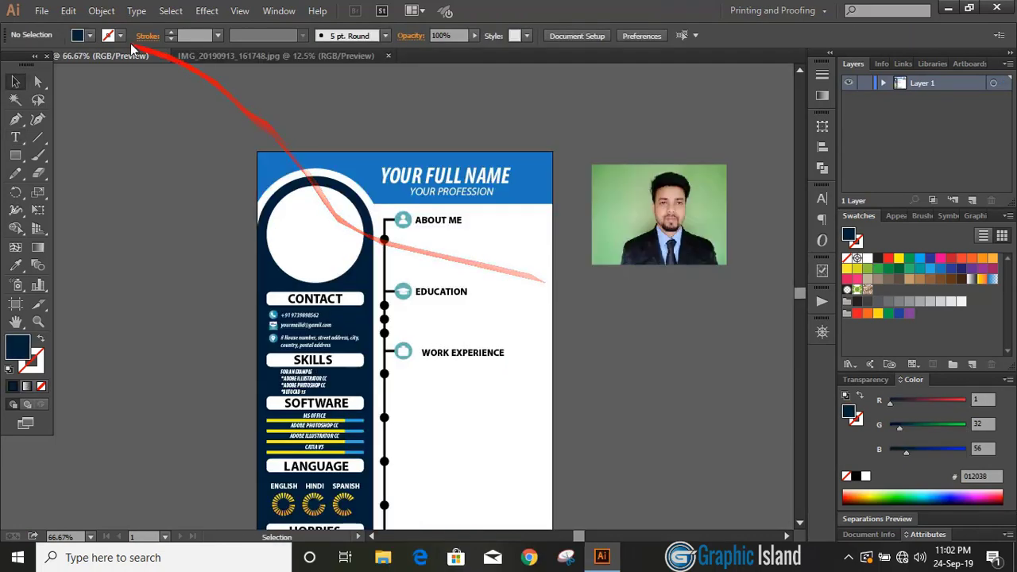
# Unlock all objects and fill the empty photo circle with light blue #27aae1 using Shape Builder.
pyautogui.click(101, 10)
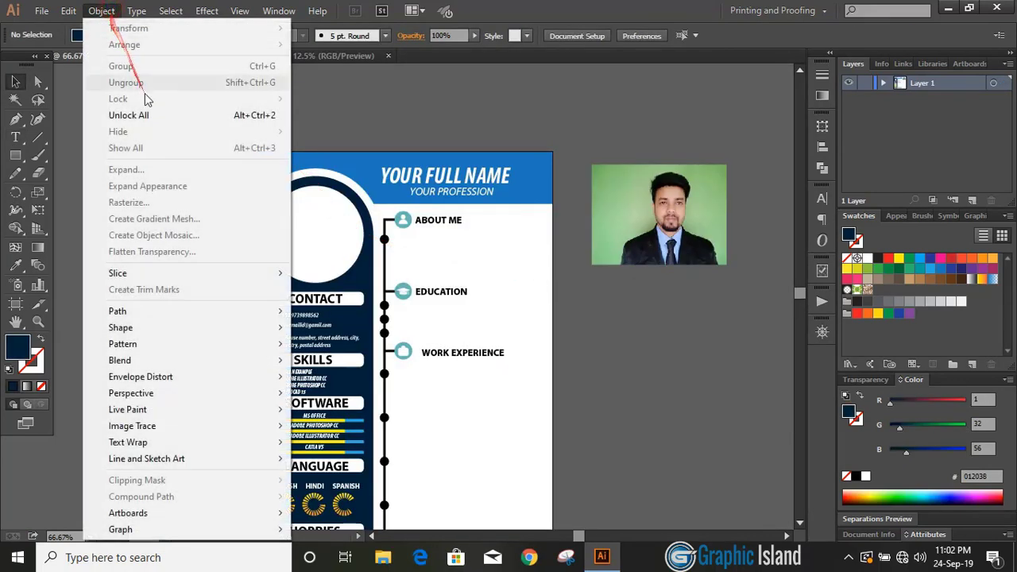
pyautogui.click(155, 114)
pyautogui.click(359, 111)
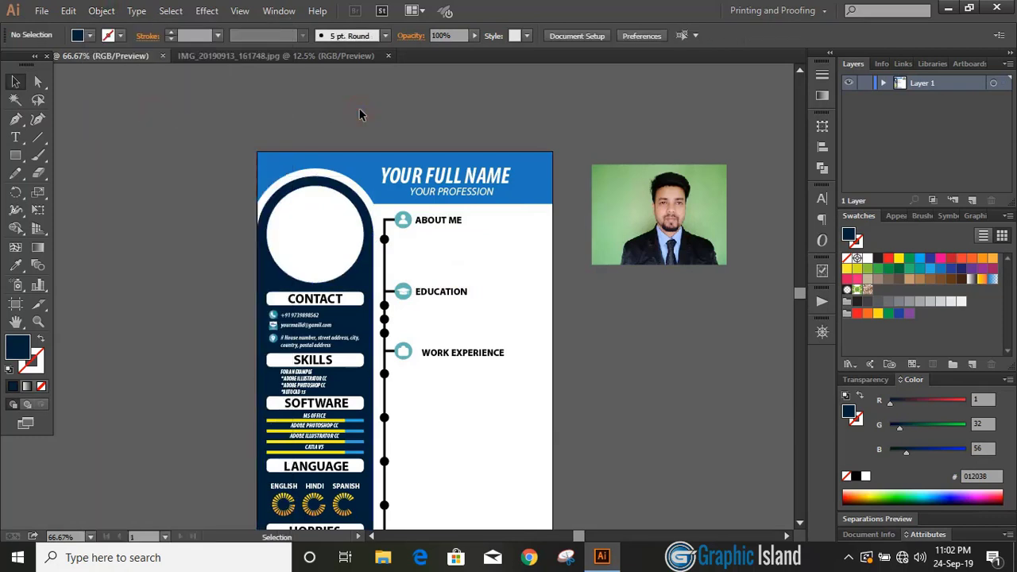
pyautogui.click(263, 259)
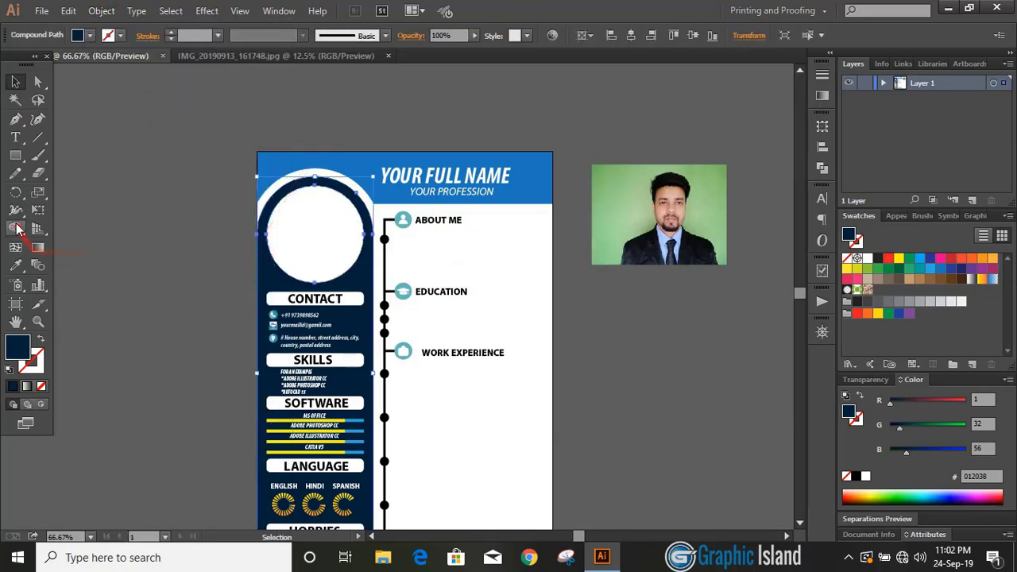
pyautogui.click(16, 229)
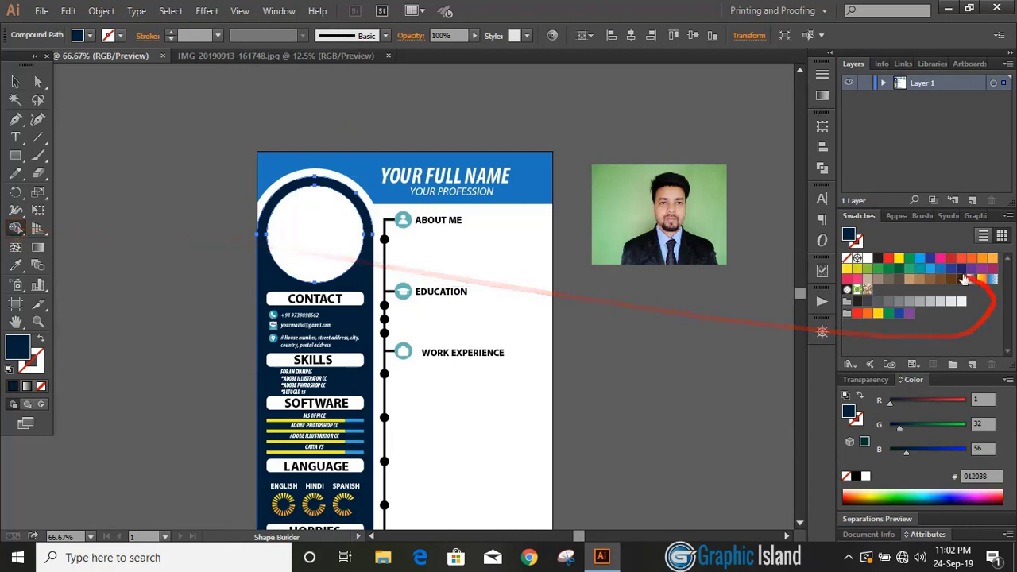
pyautogui.click(929, 270)
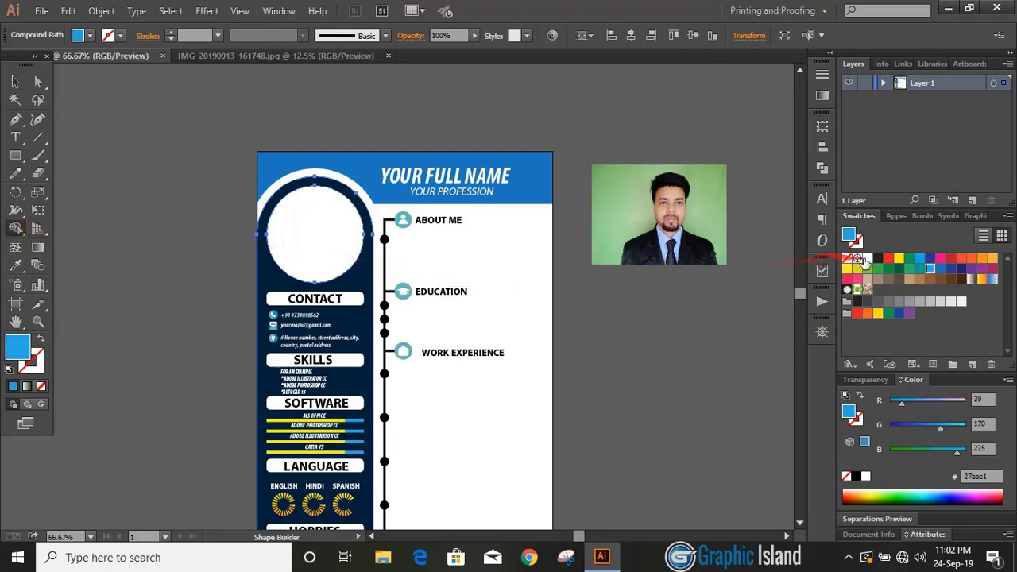
pyautogui.click(290, 230)
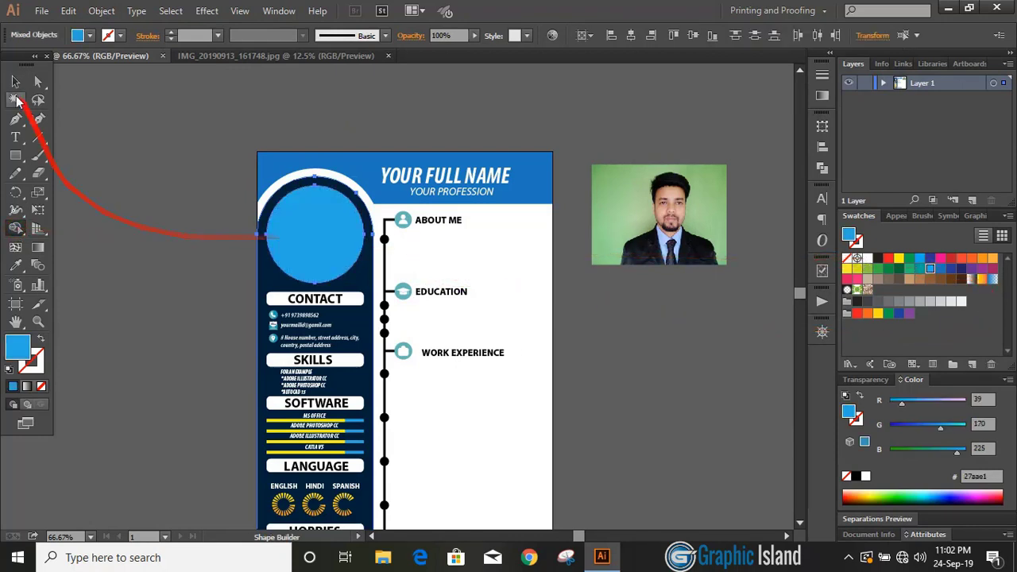
pyautogui.click(15, 81)
pyautogui.click(143, 246)
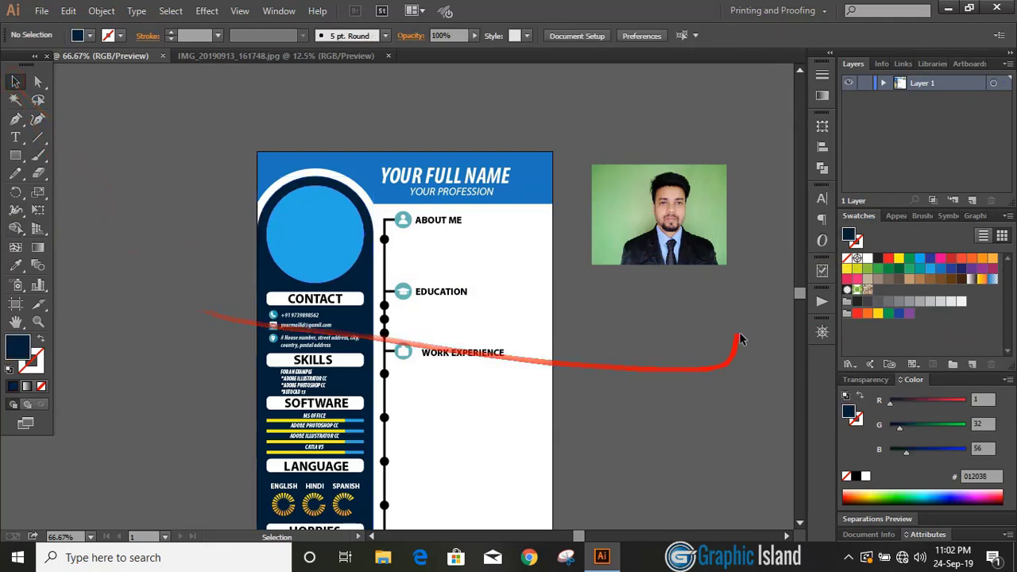
# Drag the portrait photo onto the blue circle and send the circle to the back.
pyautogui.moveTo(723, 219); pyautogui.dragTo(350, 239)
pyautogui.hotkey('ctrl', '=')
pyautogui.hotkey('ctrl', '=')
pyautogui.click(321, 230)
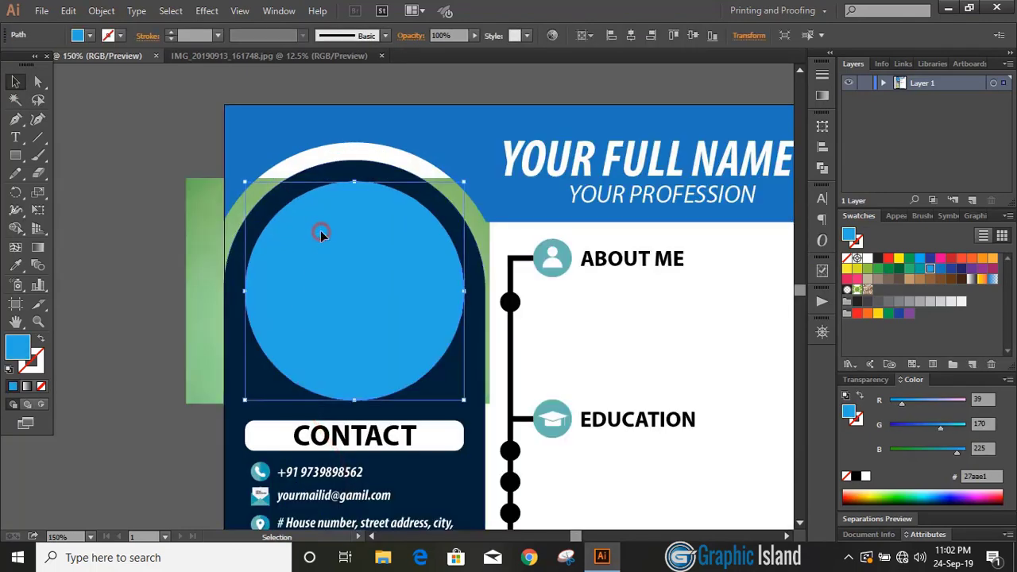
pyautogui.rightClick(320, 230)
pyautogui.moveTo(445, 442)
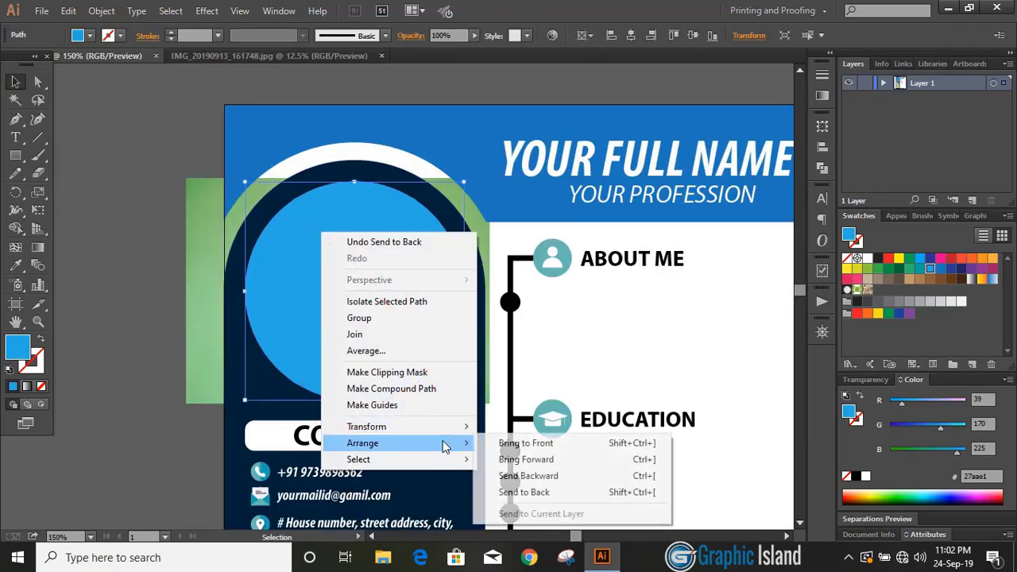
pyautogui.click(543, 493)
# Nudge the photo slightly left and send it behind the circle frame.
pyautogui.click(171, 305)
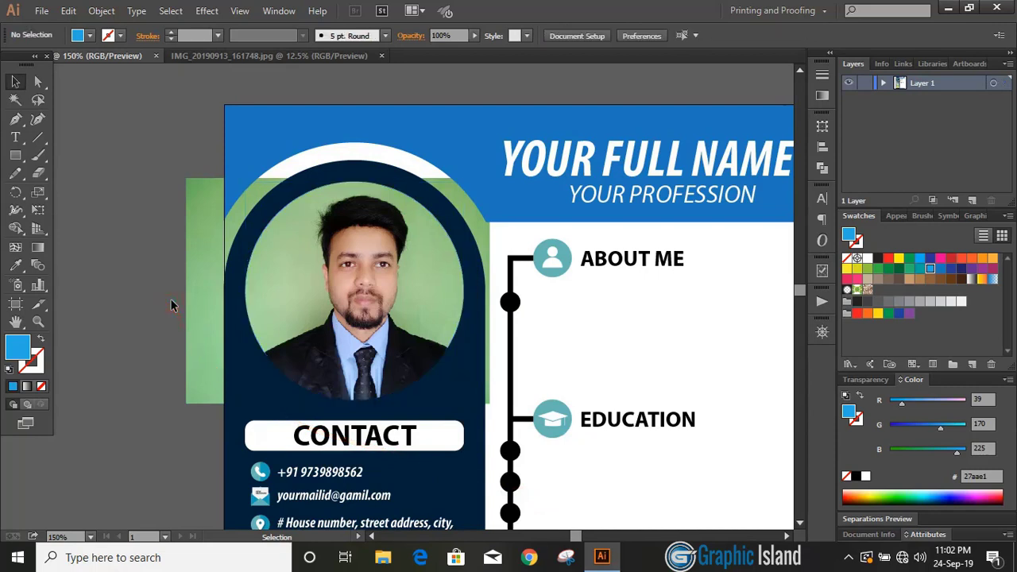
pyautogui.click(351, 292)
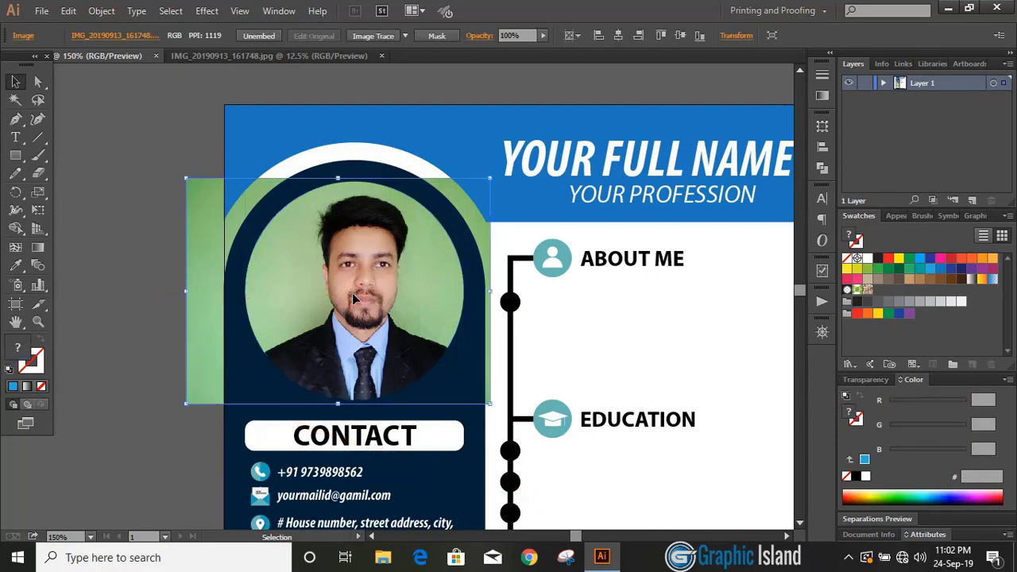
pyautogui.press('Left')
pyautogui.press('Left')
pyautogui.press('Left')
pyautogui.press('Left')
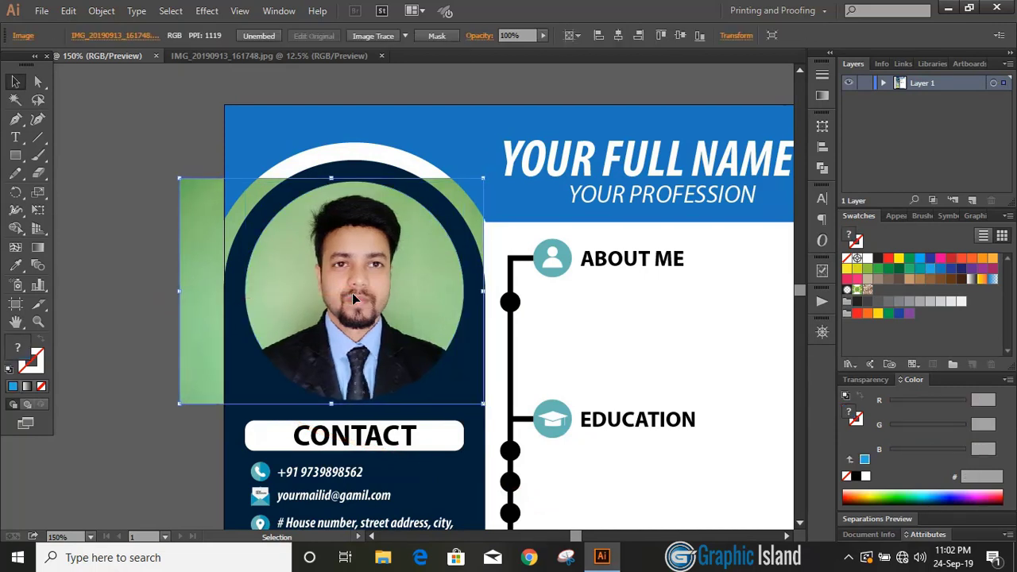
pyautogui.click(149, 253)
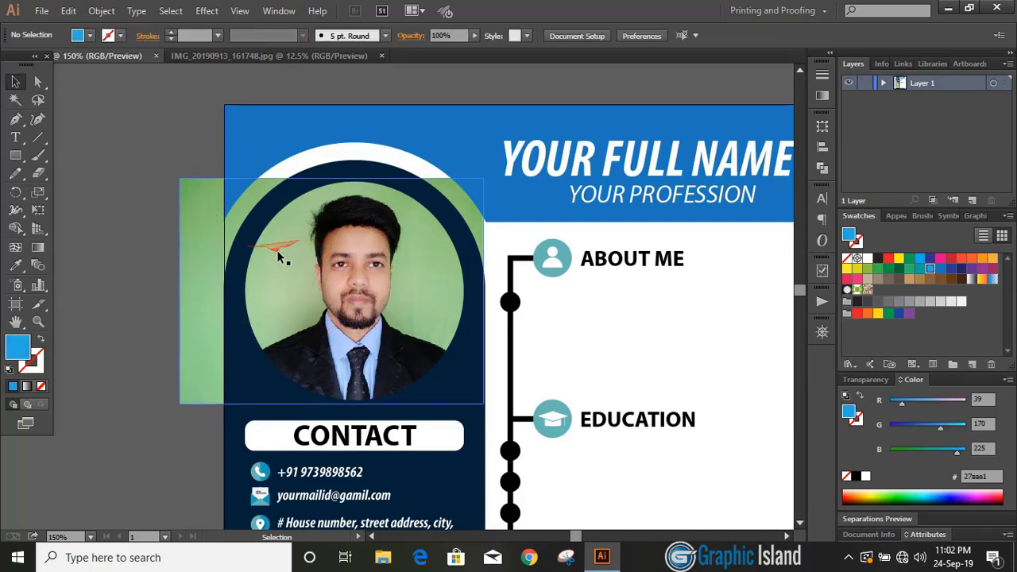
pyautogui.click(283, 254)
pyautogui.rightClick(284, 255)
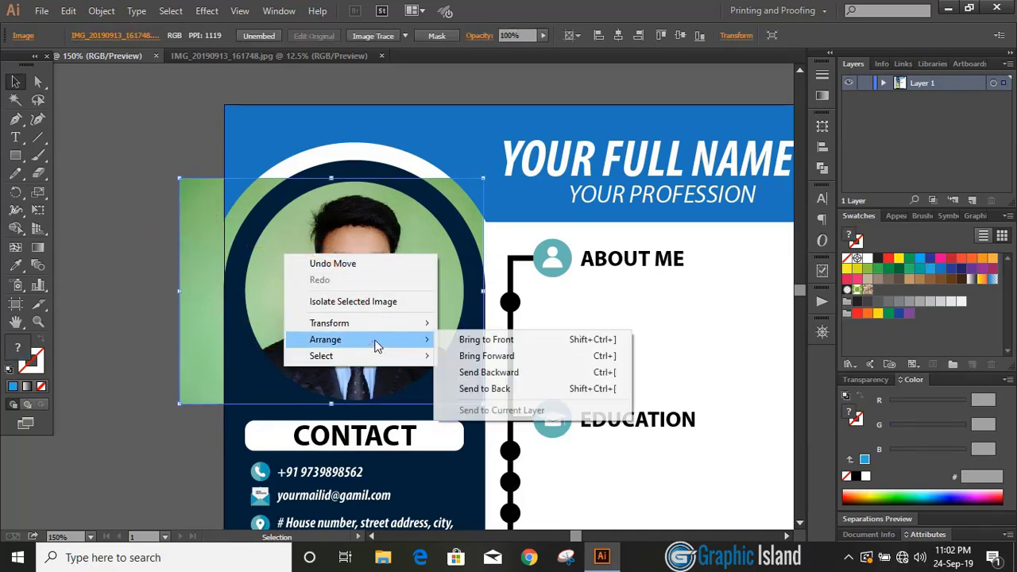
pyautogui.click(469, 388)
# Change the circle's fill to white.
pyautogui.click(158, 276)
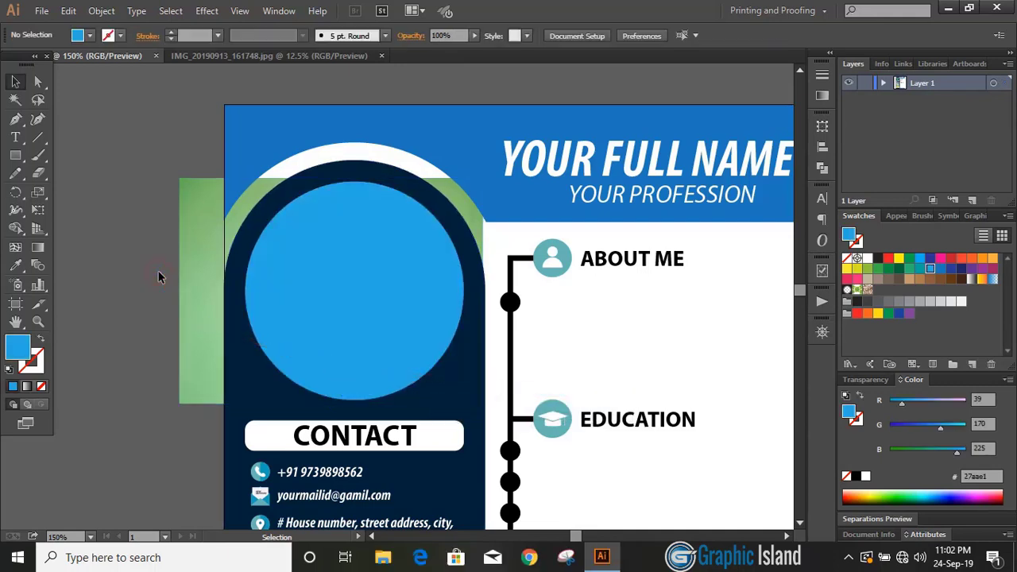
pyautogui.click(315, 275)
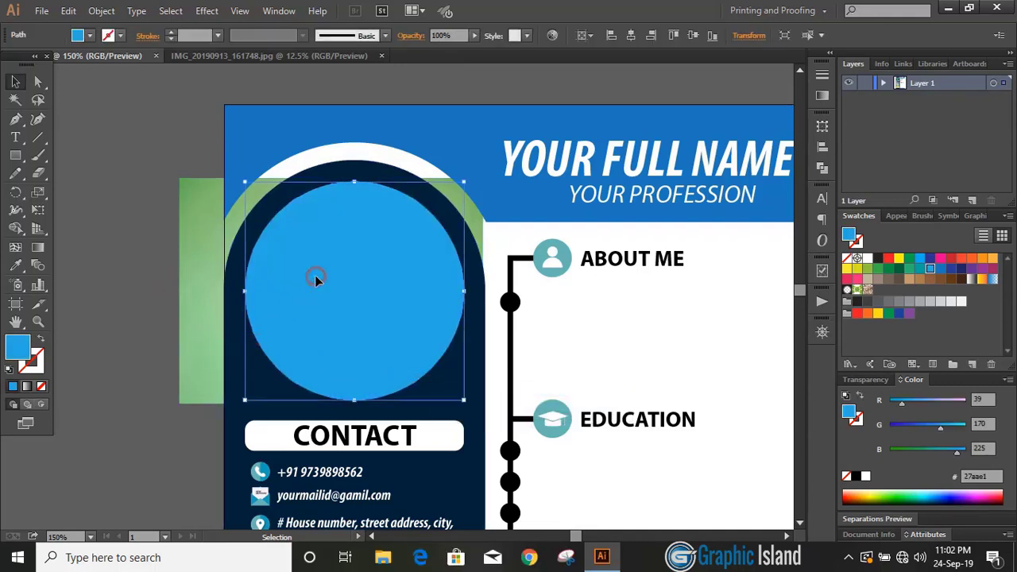
pyautogui.click(868, 259)
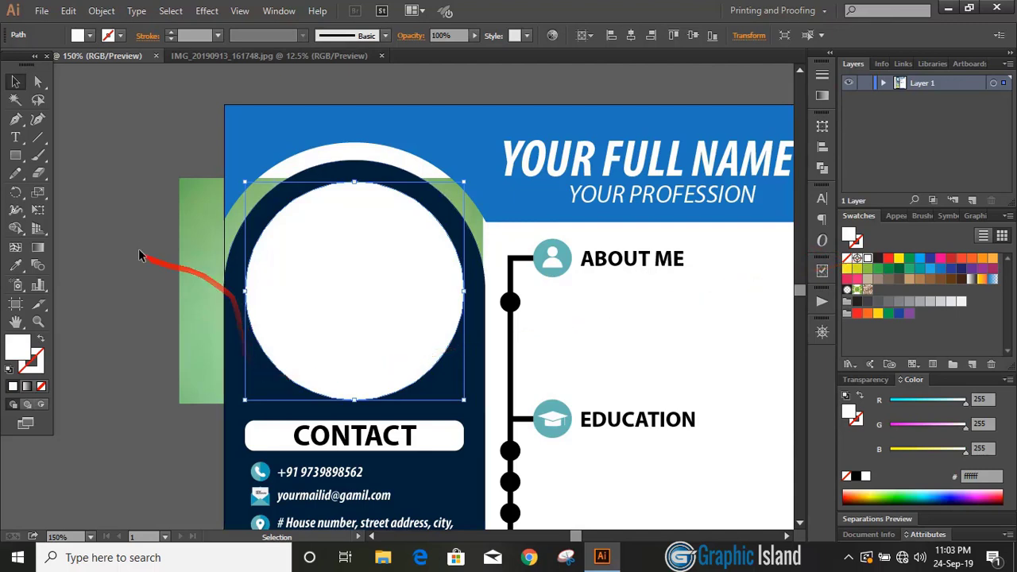
pyautogui.click(139, 255)
# Select the white circle with the photo and apply Make Opacity Mask.
pyautogui.click(294, 262)
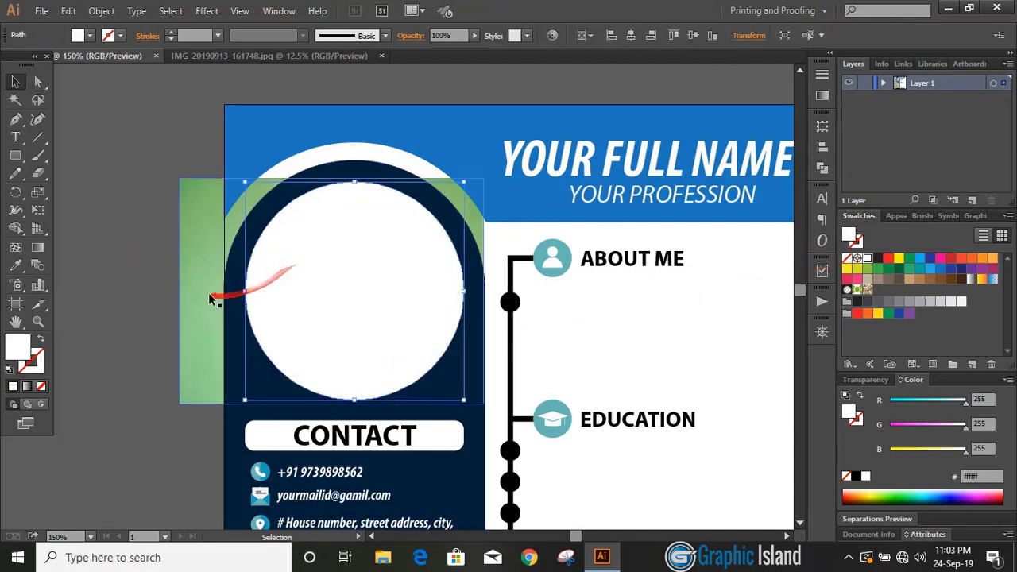
pyautogui.keyDown('shift'); pyautogui.click(189, 262); pyautogui.keyUp('shift')
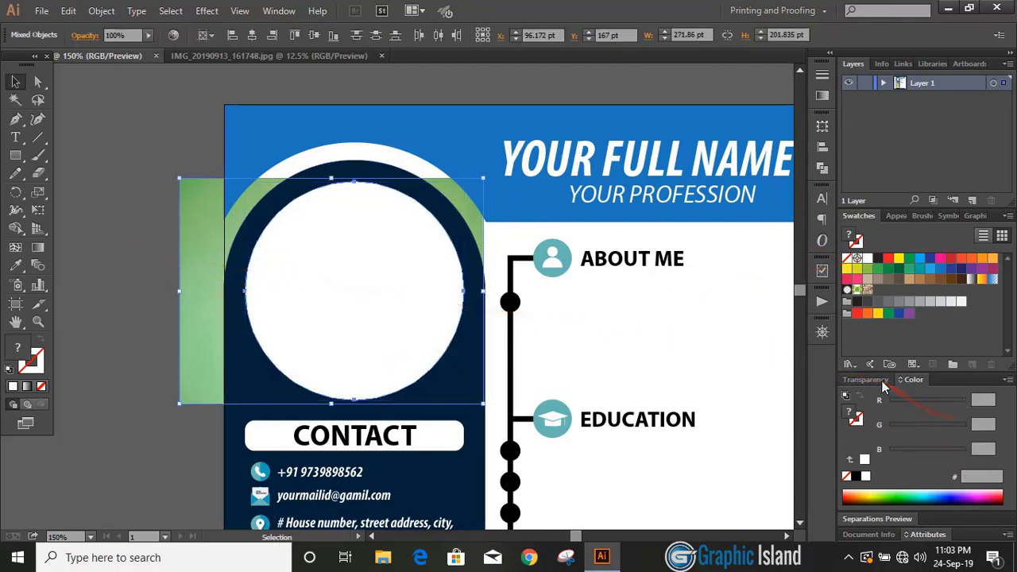
pyautogui.click(880, 379)
pyautogui.click(1007, 480)
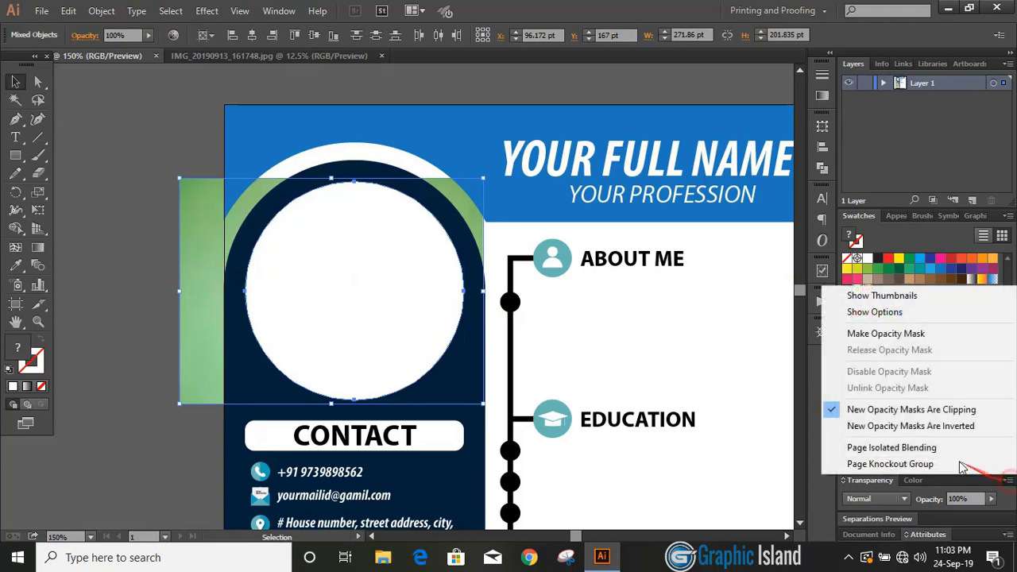
pyautogui.click(873, 332)
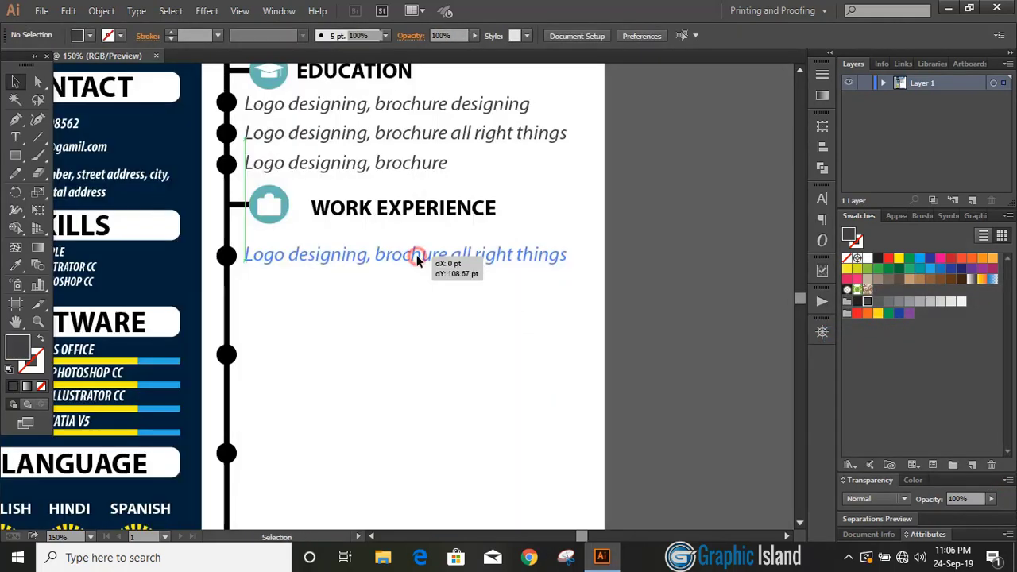
# Alt-drag copies of the text line down to each Work Experience timeline dot.
pyautogui.moveTo(416, 254); pyautogui.dragTo(416, 359)
pyautogui.scroll(-3, 414, 279)
pyautogui.moveTo(413, 248); pyautogui.dragTo(410, 349)
pyautogui.scroll(-3, 405, 338)
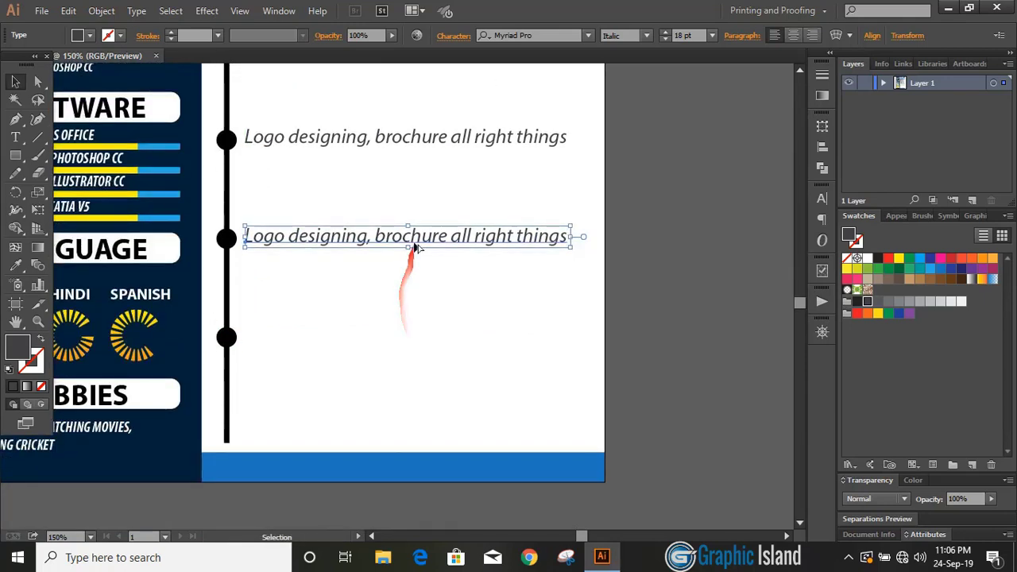
pyautogui.moveTo(417, 242); pyautogui.dragTo(413, 349)
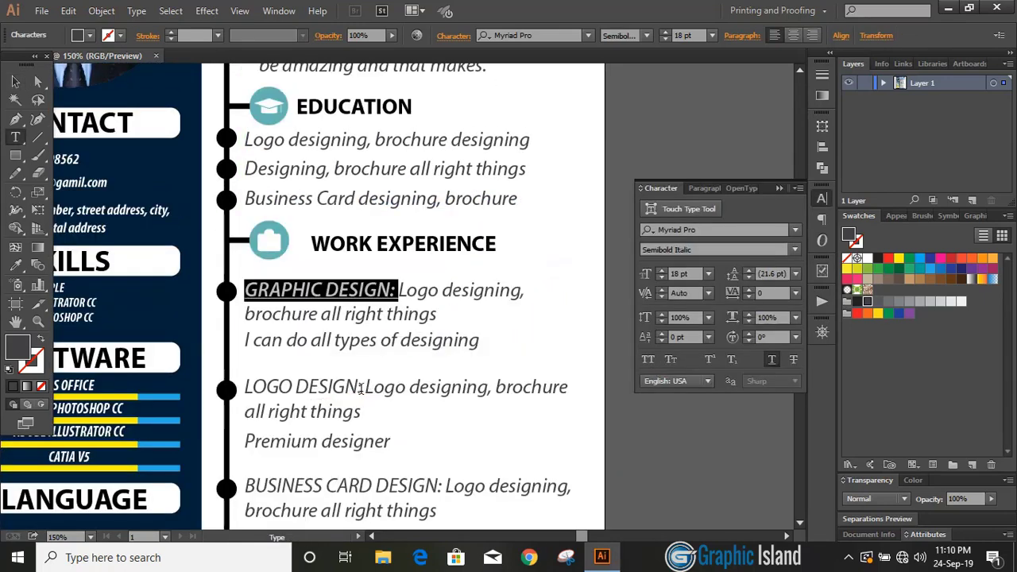
# Set the LOGO DESIGN: heading to Semibold Italic, then select the BUSINESS CARD DESIGN: heading.
pyautogui.moveTo(362, 387); pyautogui.dragTo(247, 389)
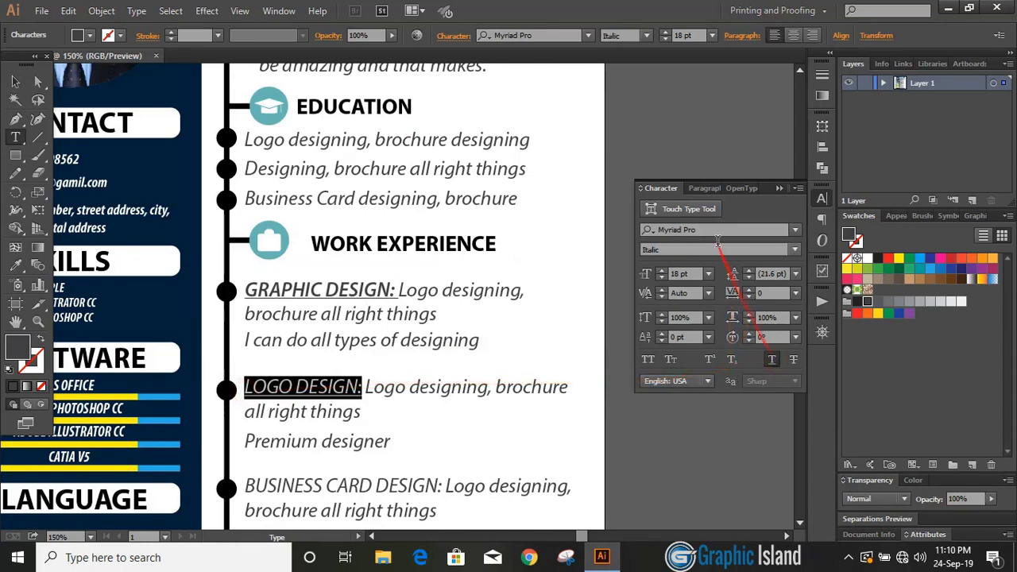
pyautogui.click(730, 248)
pyautogui.click(797, 250)
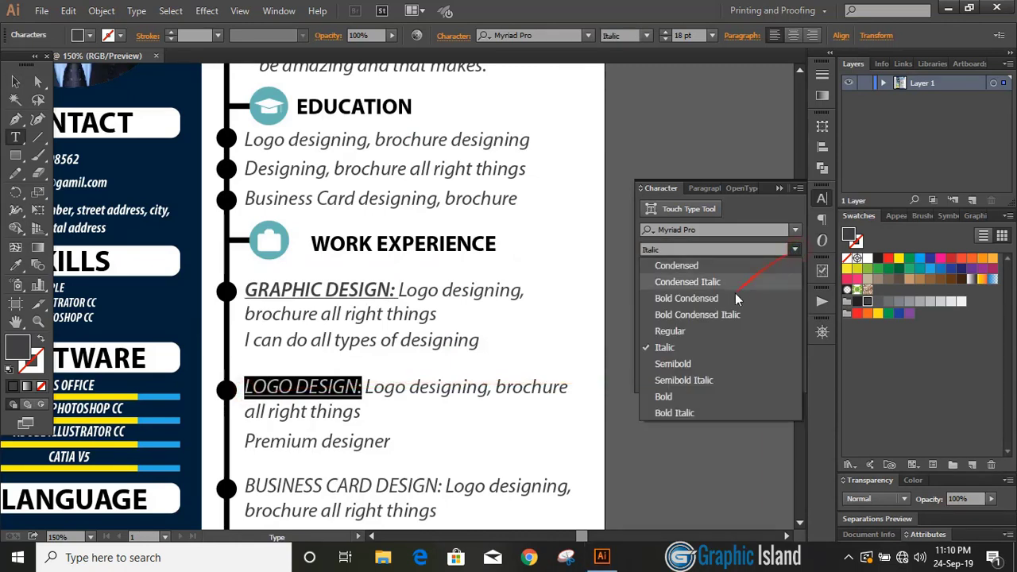
pyautogui.click(692, 379)
pyautogui.scroll(-3, 437, 381)
pyautogui.moveTo(443, 380); pyautogui.dragTo(258, 382)
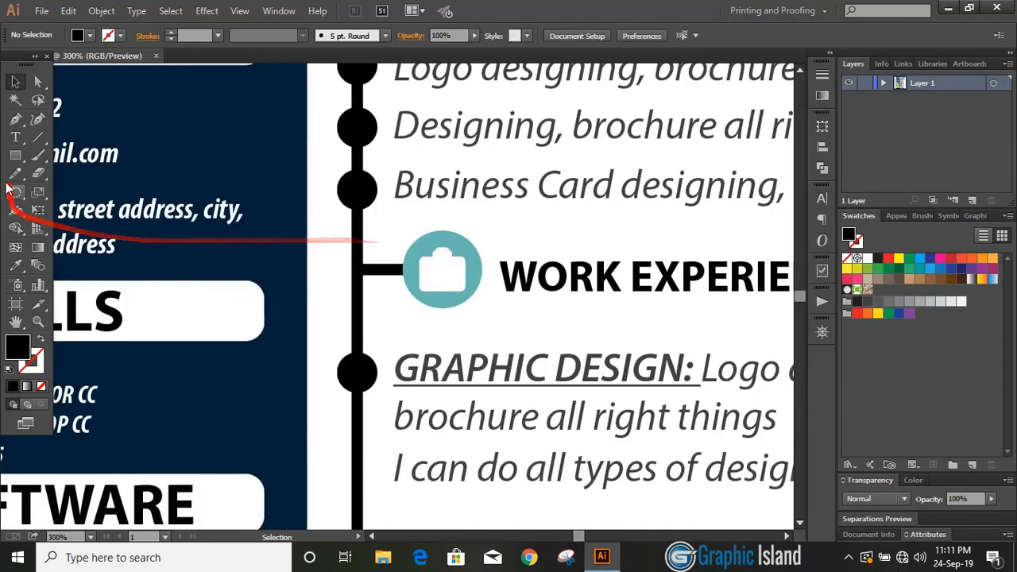
# Cut a small rectangle out of the timeline line with Shape Builder, then view at 100%.
pyautogui.click(15, 156)
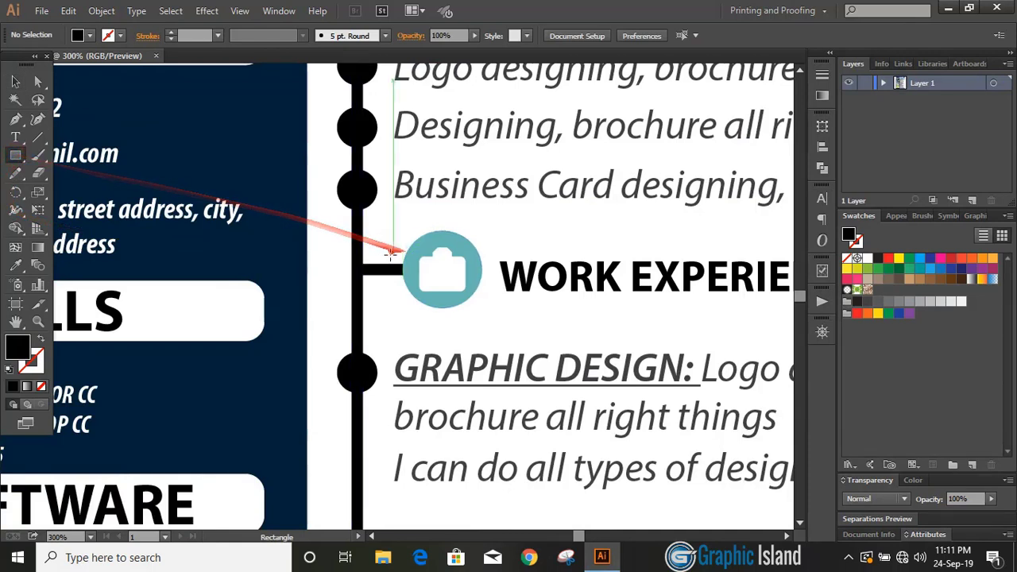
pyautogui.moveTo(375, 265); pyautogui.dragTo(329, 252)
pyautogui.click(15, 82)
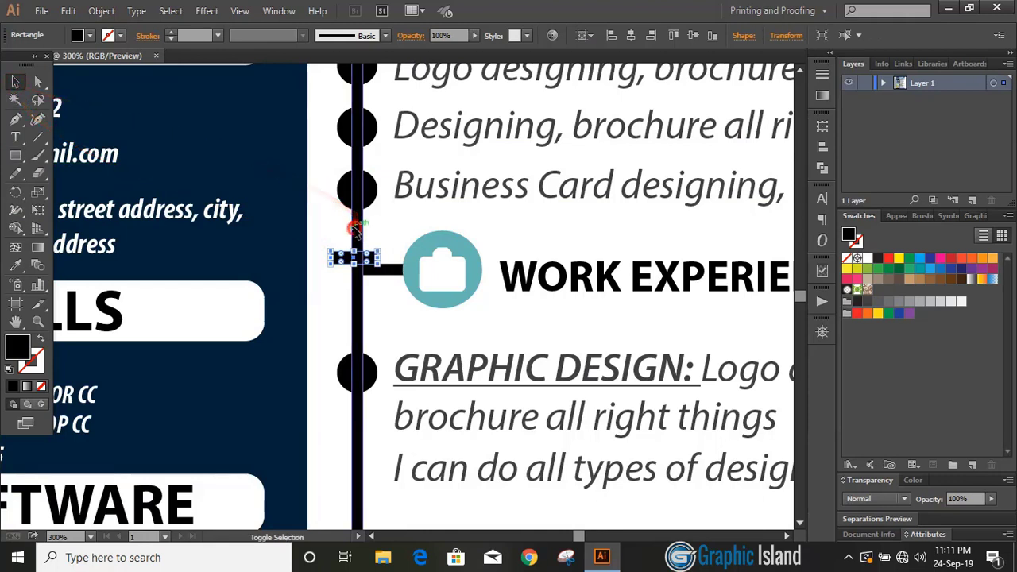
pyautogui.keyDown('shift'); pyautogui.click(355, 229); pyautogui.keyUp('shift')
pyautogui.click(15, 228)
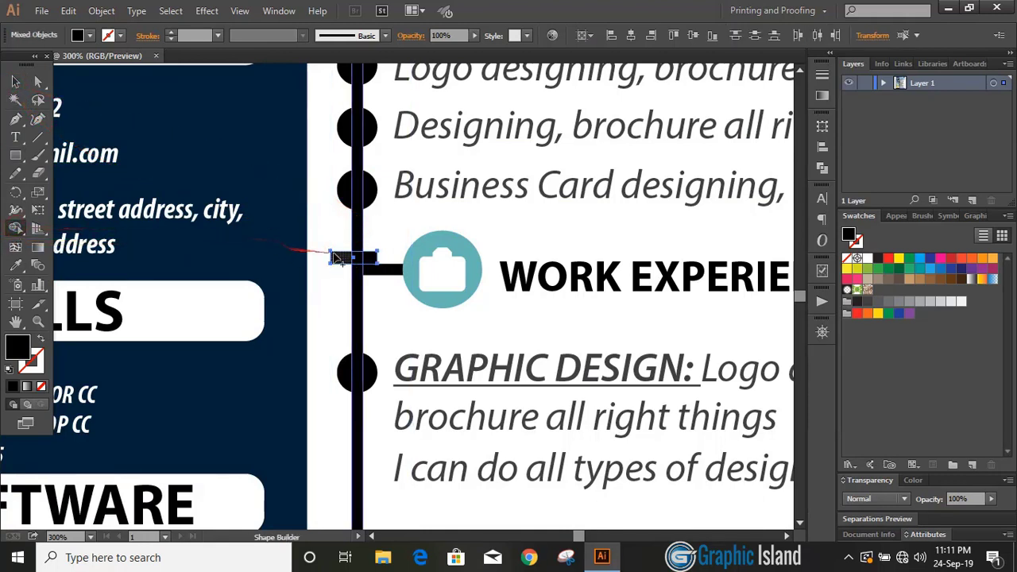
pyautogui.moveTo(362, 259); pyautogui.dragTo(113, 87)
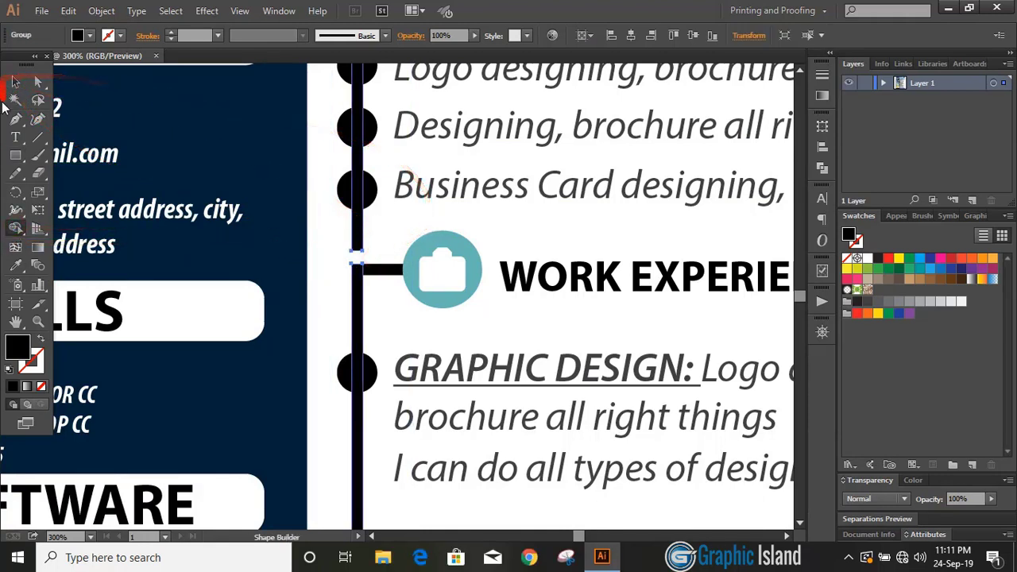
pyautogui.click(15, 82)
pyautogui.click(390, 236)
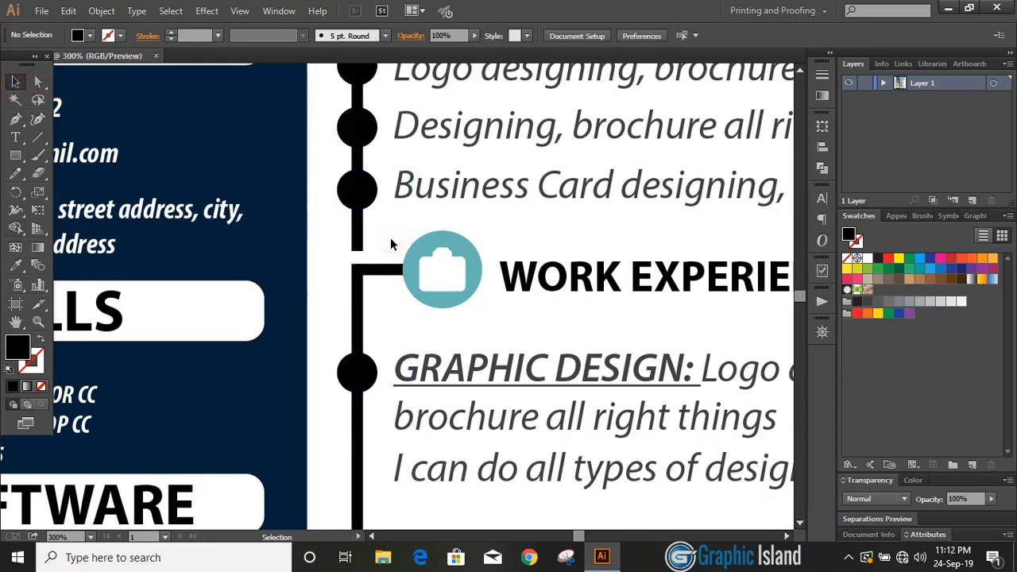
pyautogui.hotkey('ctrl', '1')
# Make the GRAPHIC DESIGN: heading teal by eyedropping the ABOUT ME heading colour.
pyautogui.doubleClick(494, 231)
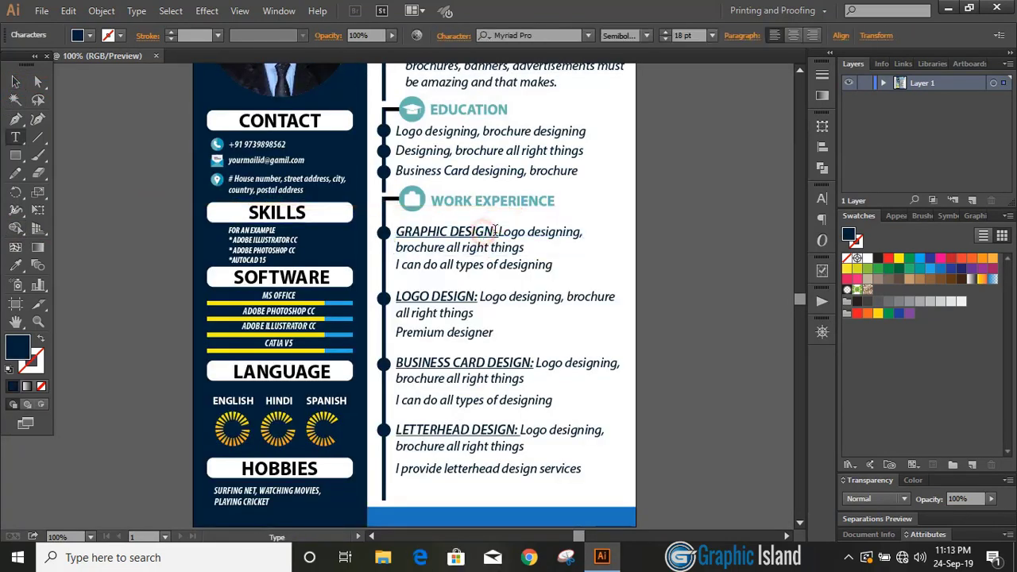
pyautogui.moveTo(494, 231); pyautogui.dragTo(399, 233)
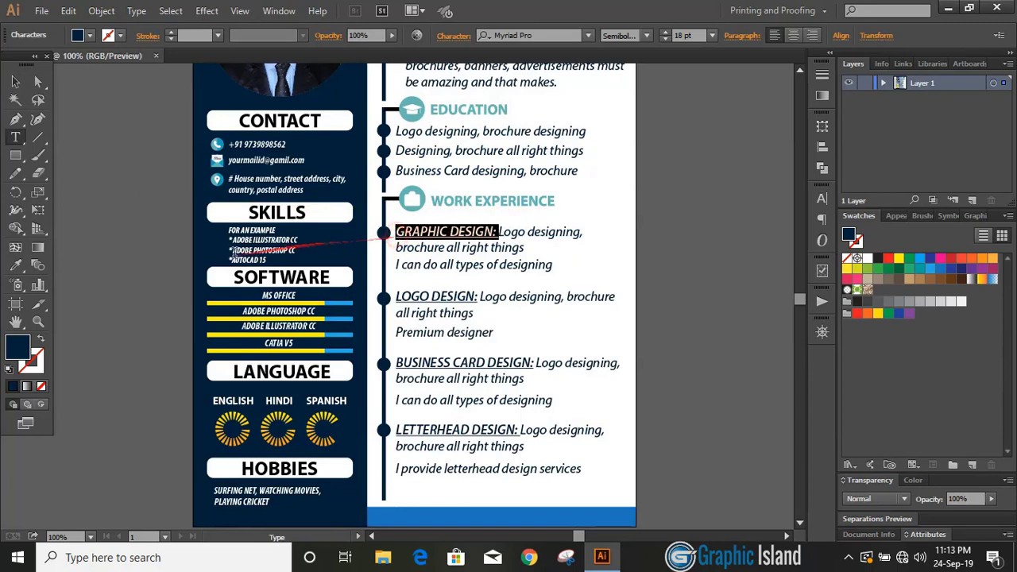
pyautogui.scroll(4, 205, 239)
pyautogui.scroll(1, 205, 238)
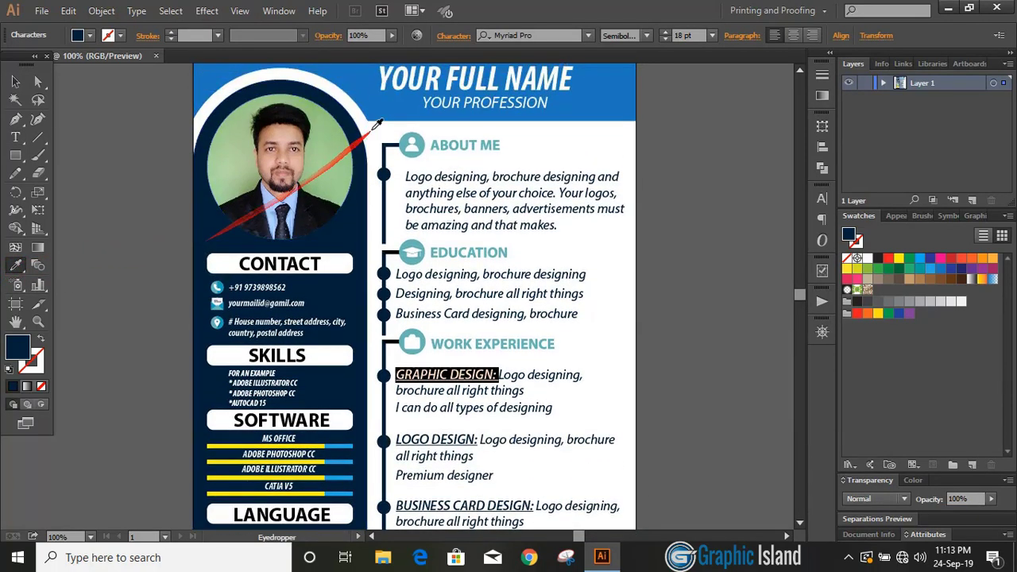
pyautogui.click(443, 142)
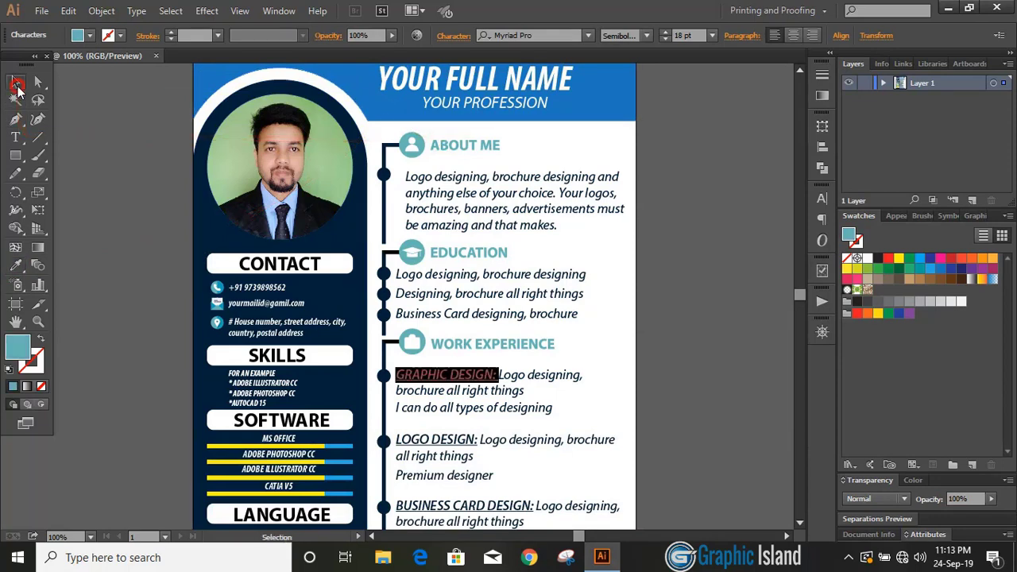
pyautogui.click(15, 81)
pyautogui.click(68, 148)
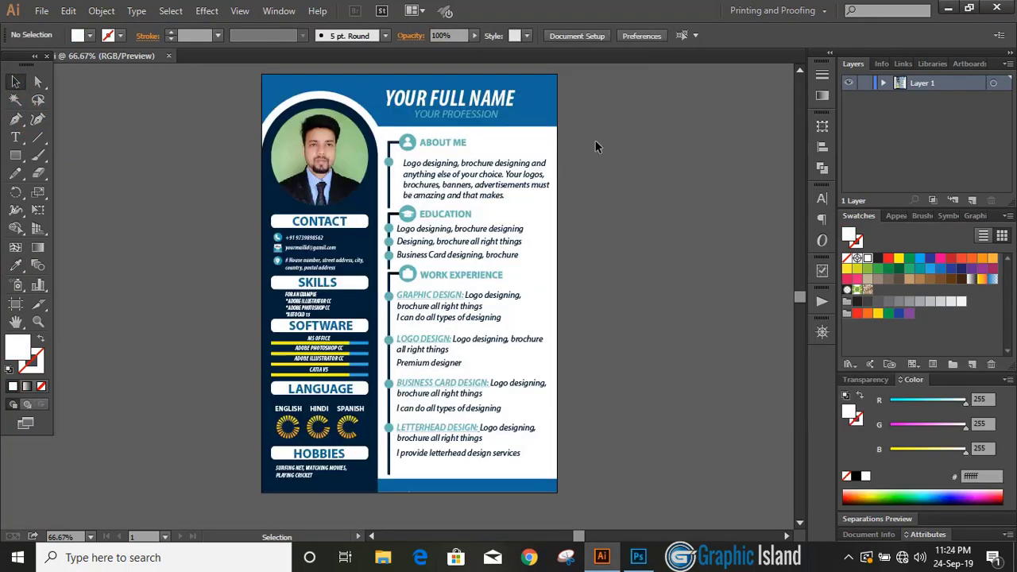
# Save for Web as PNG-24 at 500% and save it to the Desktop as '1'.
pyautogui.click(42, 11)
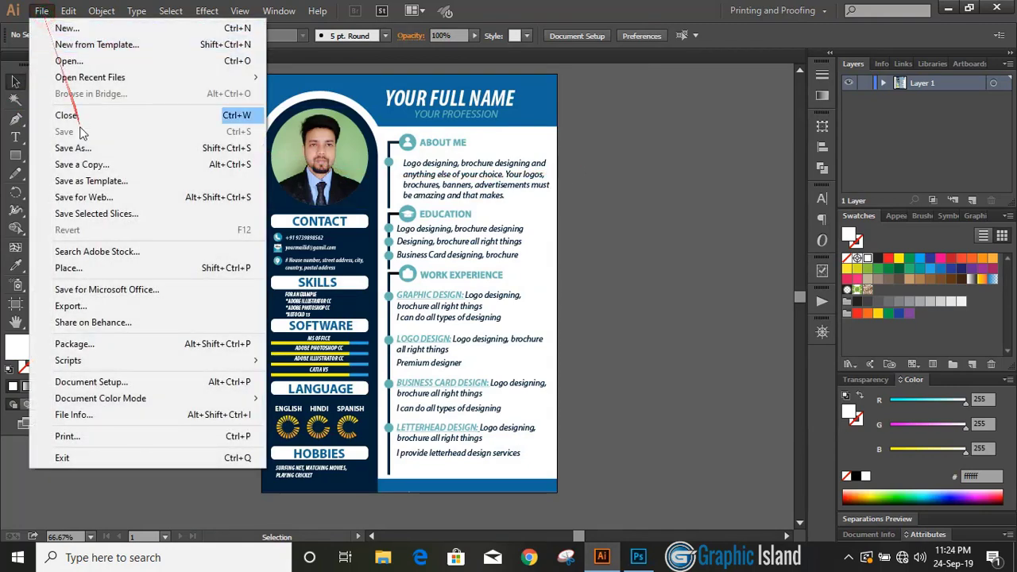
pyautogui.click(96, 197)
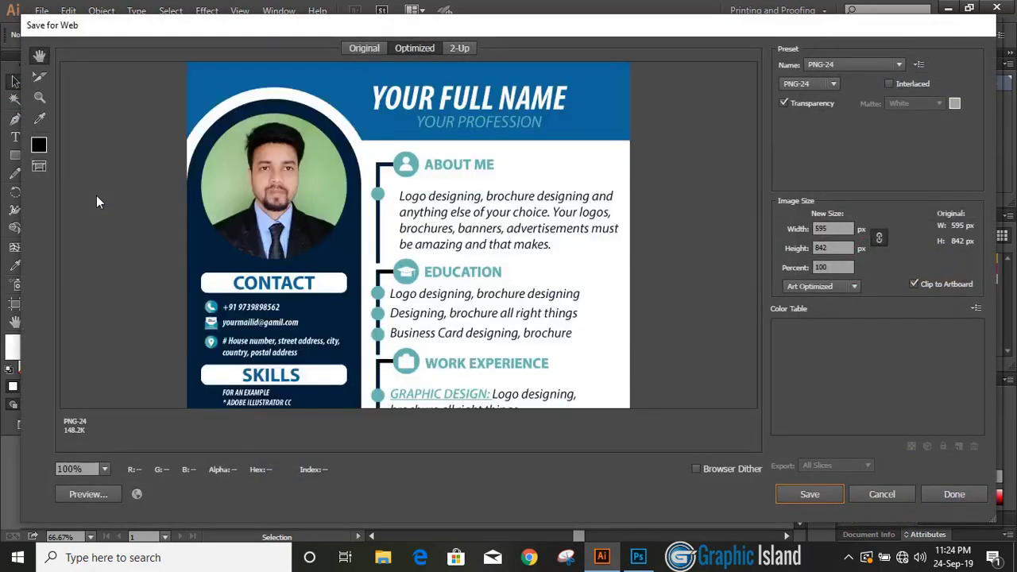
pyautogui.click(801, 268)
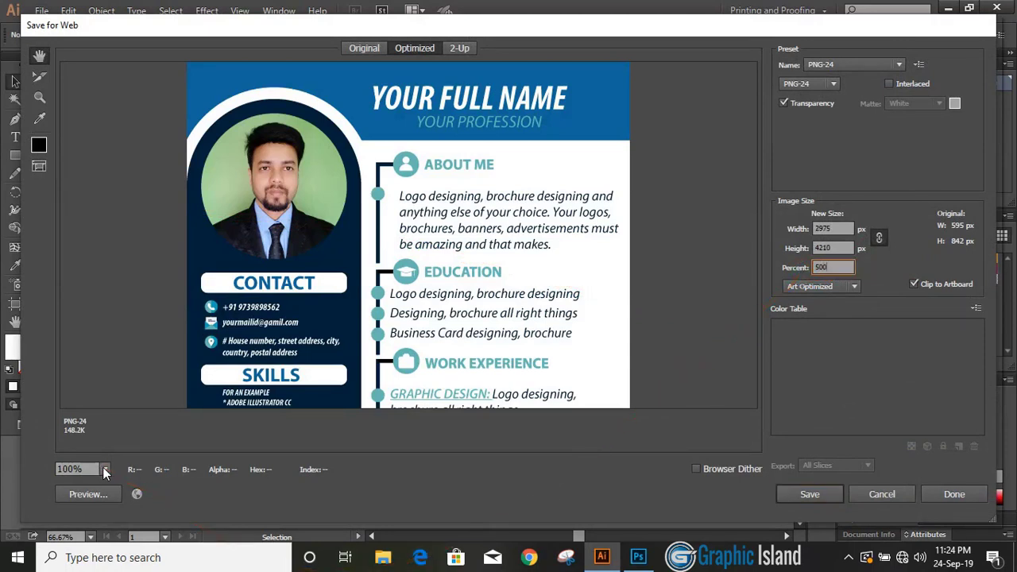
pyautogui.click(105, 469)
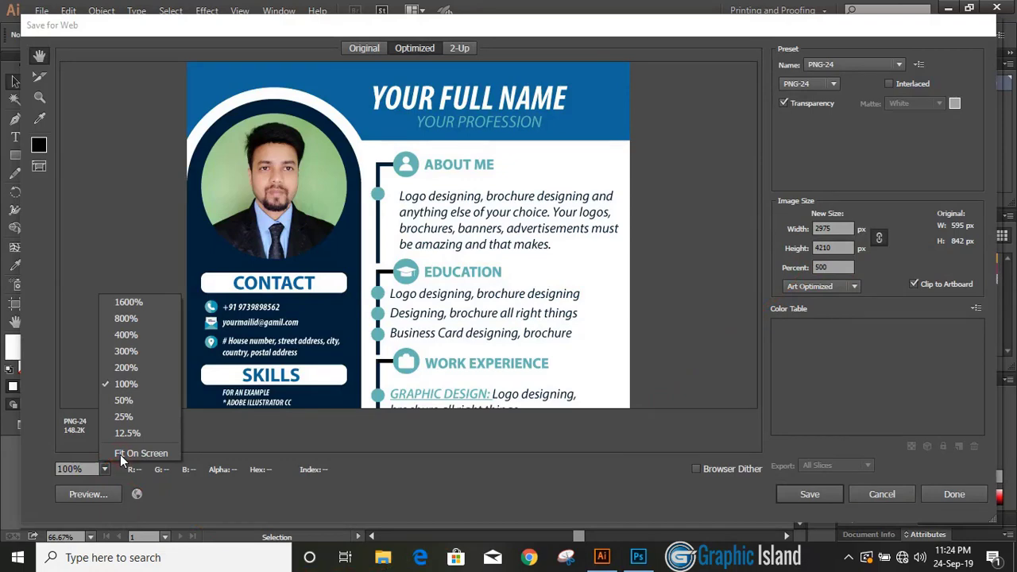
pyautogui.click(120, 454)
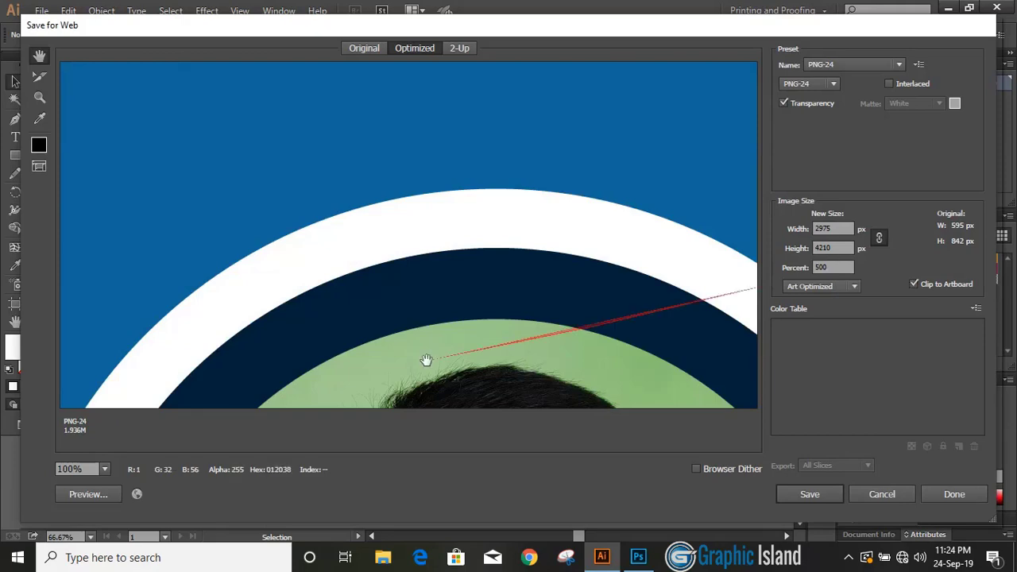
pyautogui.click(104, 468)
pyautogui.click(116, 455)
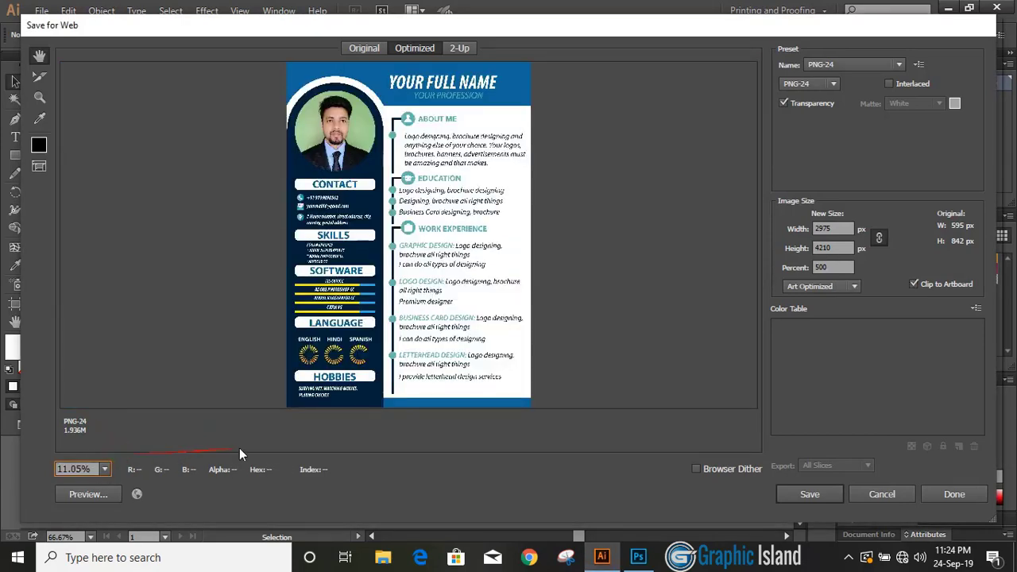
pyautogui.click(810, 494)
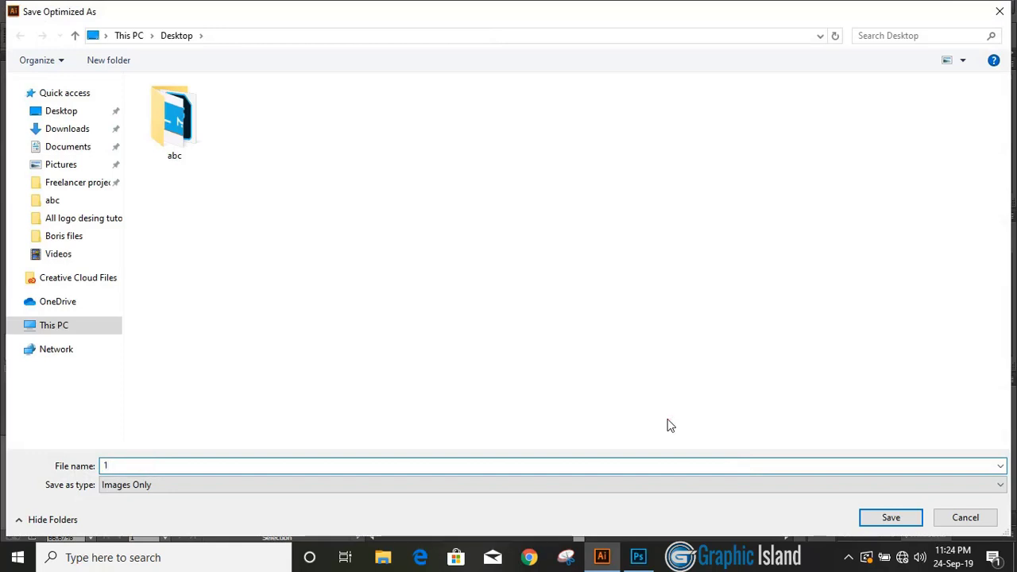
pyautogui.write('1')
pyautogui.click(890, 518)
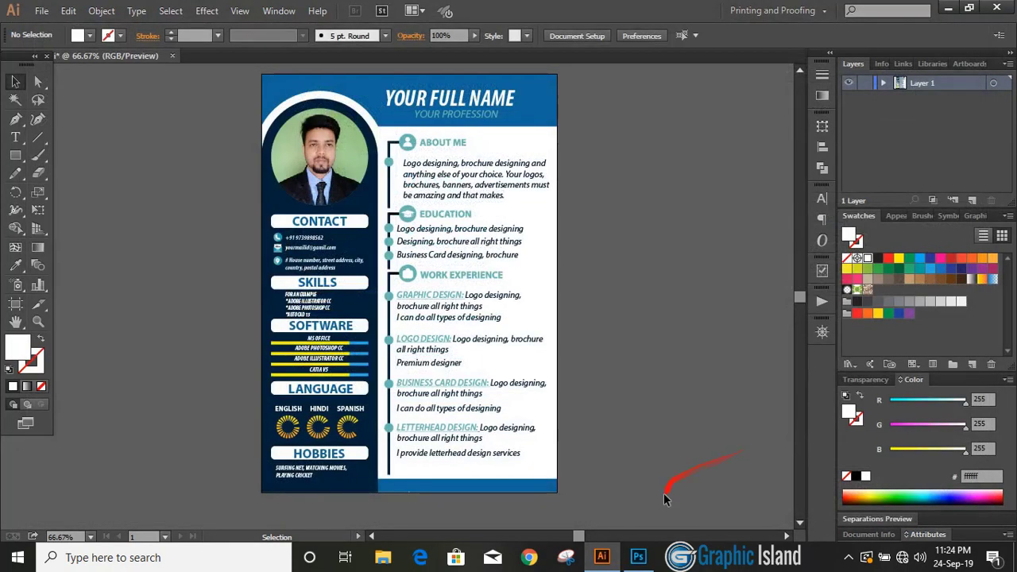
# In Photoshop, open the mockup's smart object, declining the update, and drag the CV layer into it.
pyautogui.click(646, 561)
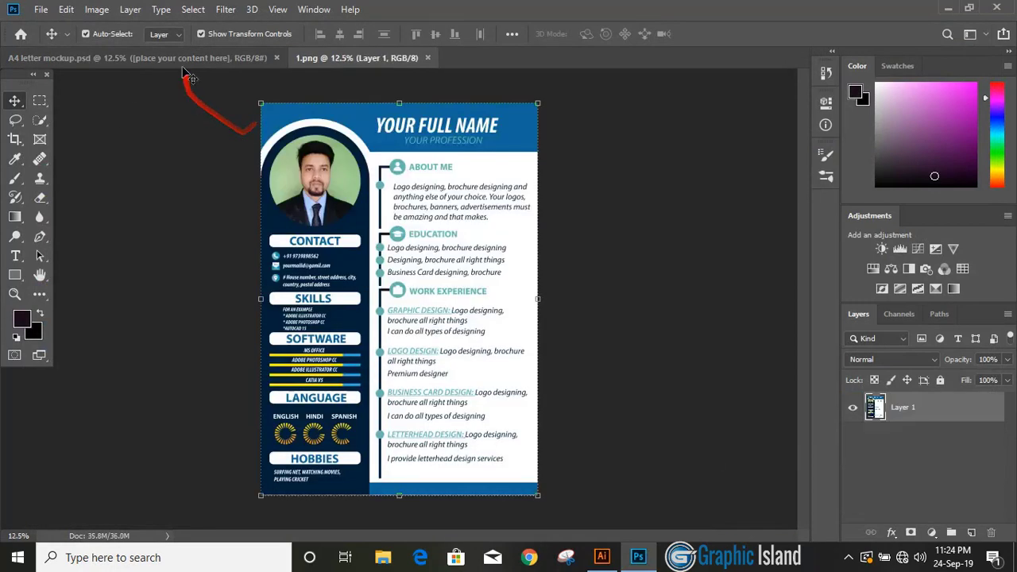
pyautogui.moveTo(183, 70); pyautogui.dragTo(866, 415)
pyautogui.doubleClick(878, 402)
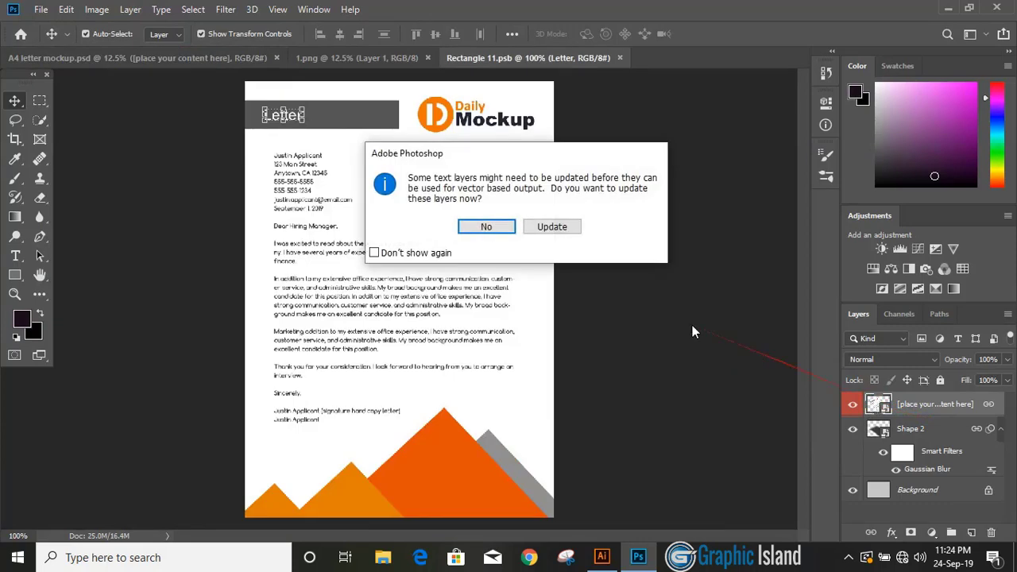
pyautogui.click(482, 226)
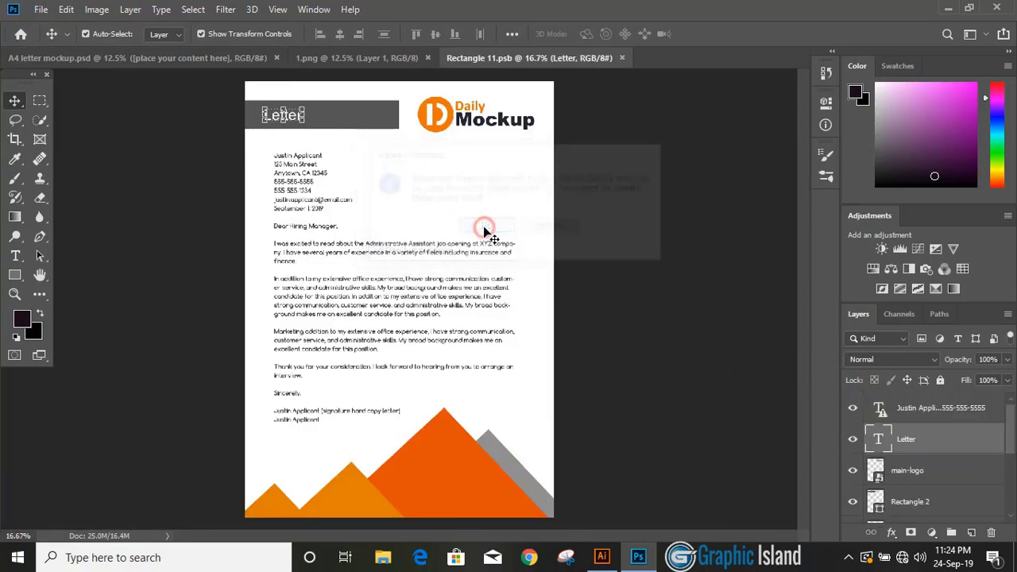
pyautogui.click(357, 57)
pyautogui.moveTo(368, 250)
pyautogui.mouseDown()
pyautogui.moveTo(504, 143)
pyautogui.moveTo(520, 65)
pyautogui.moveTo(374, 291)
pyautogui.moveTo(365, 235)
pyautogui.mouseUp()
pyautogui.moveTo(394, 205); pyautogui.dragTo(400, 258)
# Delete the address text layer and resize the CV layer to cover the whole page.
pyautogui.hotkey('ctrl', '-')
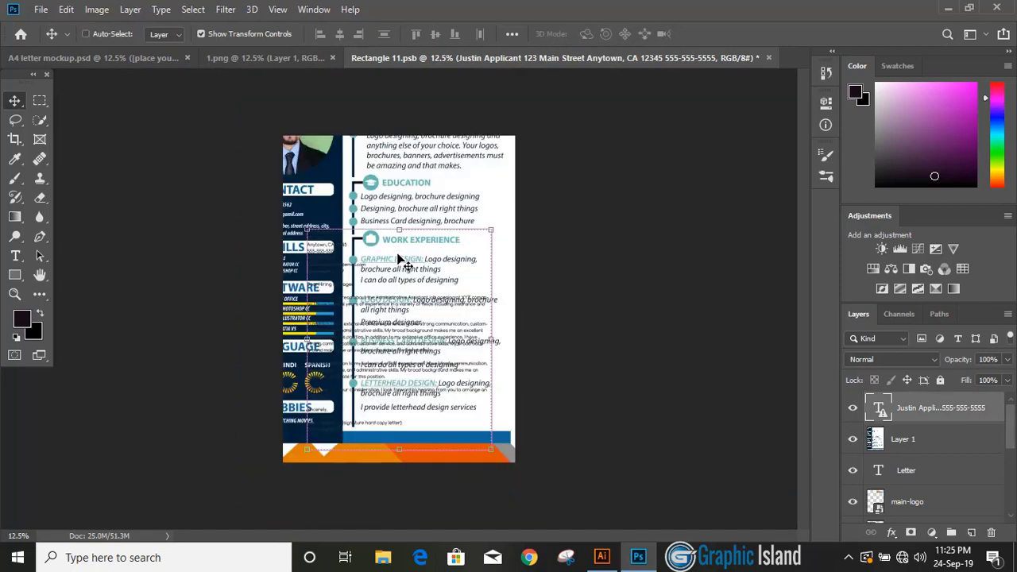
pyautogui.press('Delete')
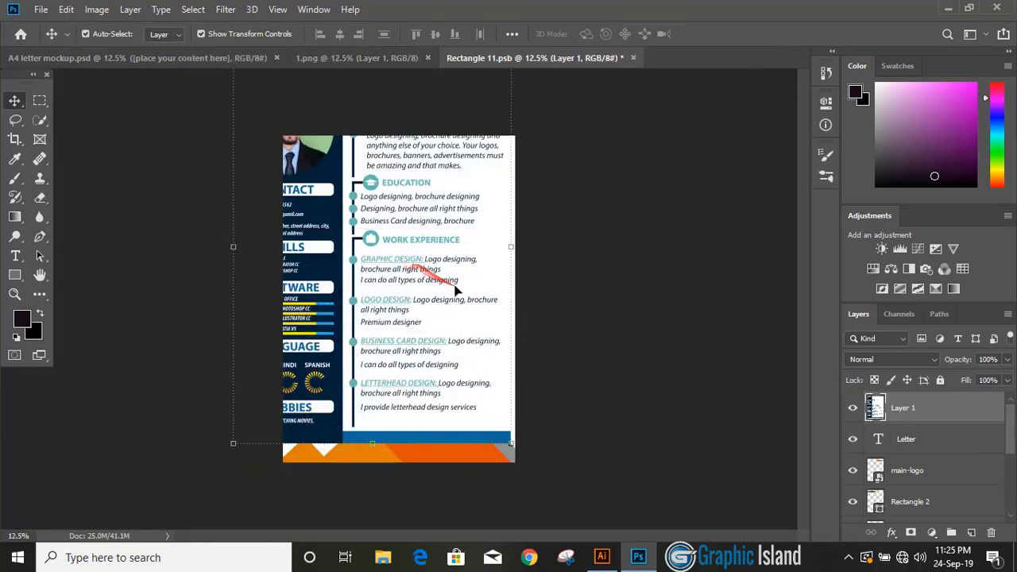
pyautogui.click(604, 283)
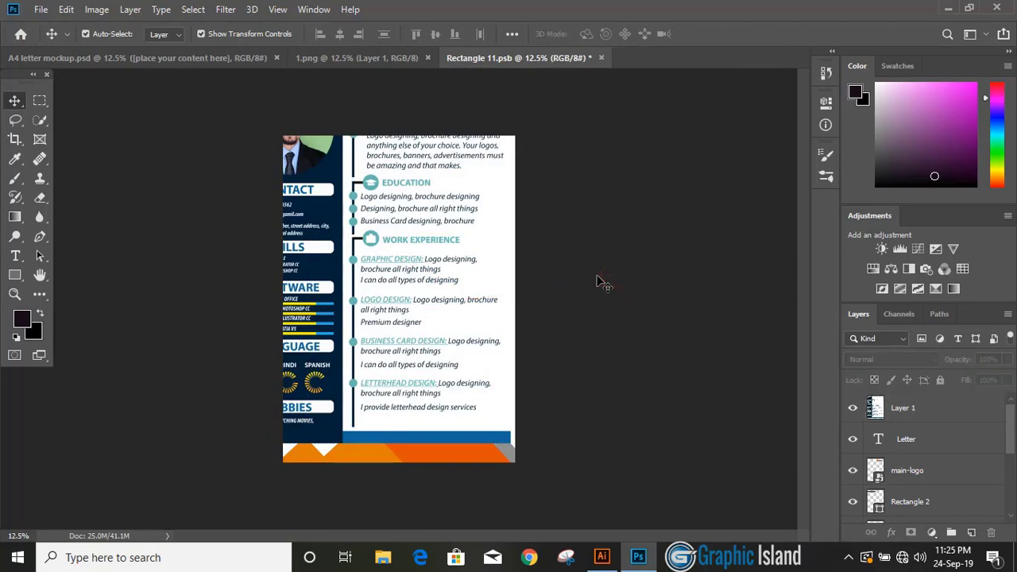
pyautogui.click(426, 258)
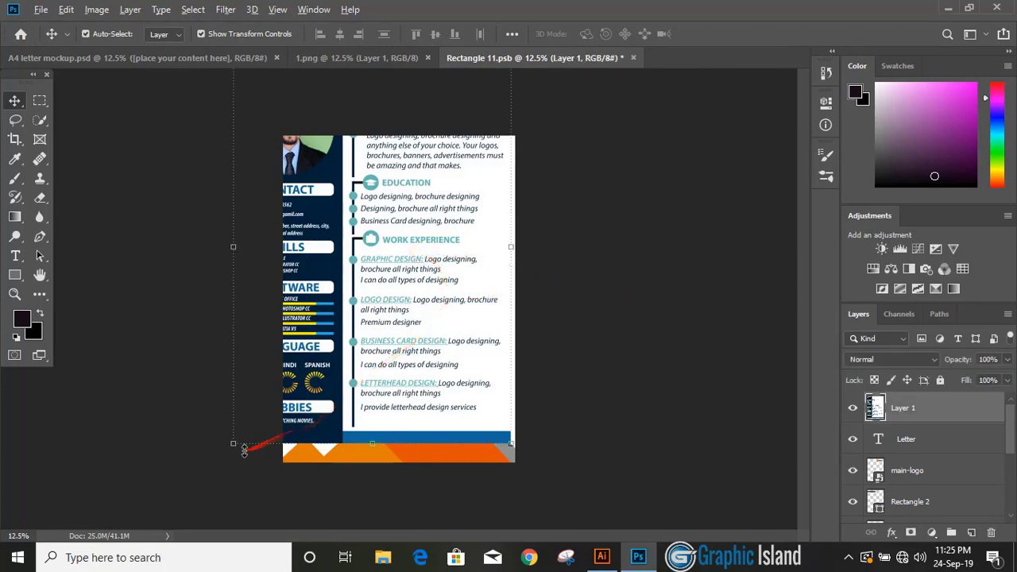
pyautogui.moveTo(232, 447); pyautogui.dragTo(294, 363)
pyautogui.moveTo(373, 206); pyautogui.dragTo(363, 206)
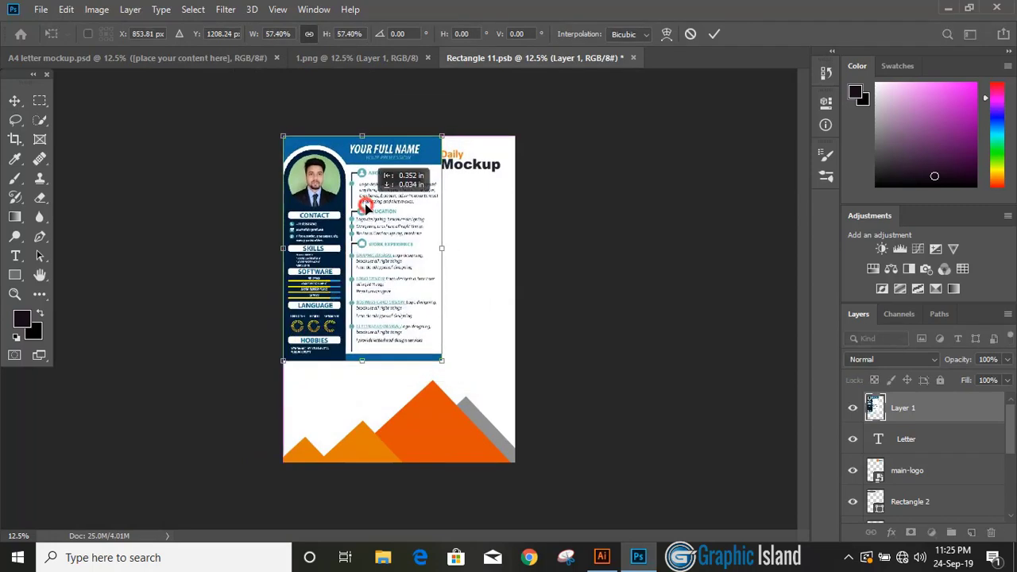
pyautogui.moveTo(442, 360); pyautogui.dragTo(516, 463)
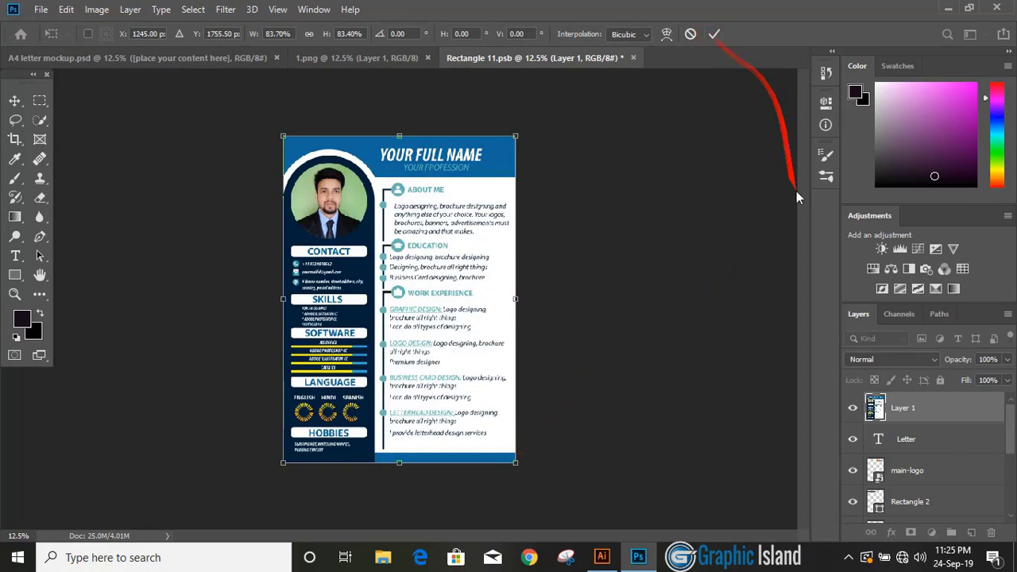
# Commit the resize, hide the Shape 1 copy layer, then save and close Rectangle 11.psb.
pyautogui.click(713, 35)
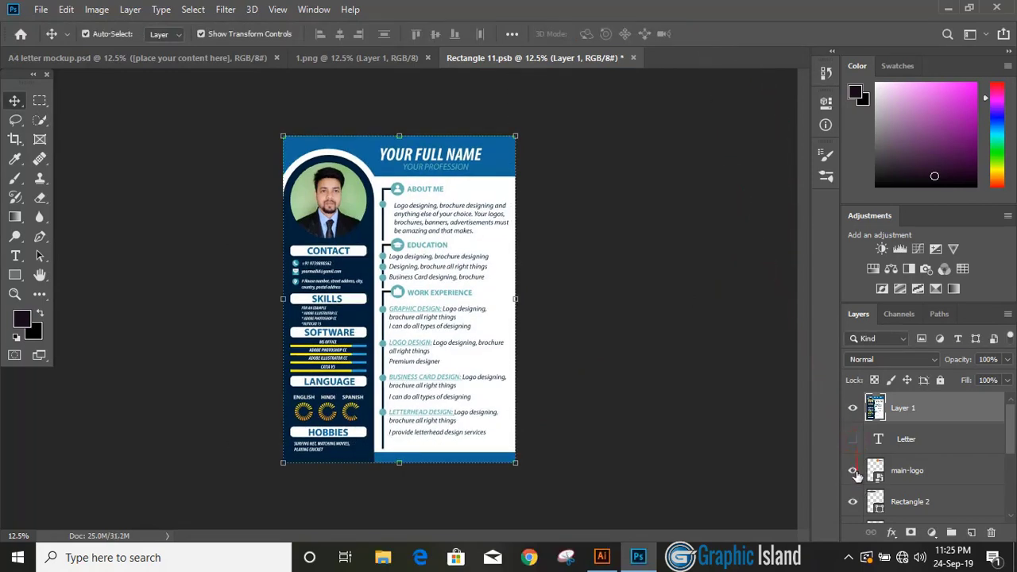
pyautogui.scroll(-2, 860, 484)
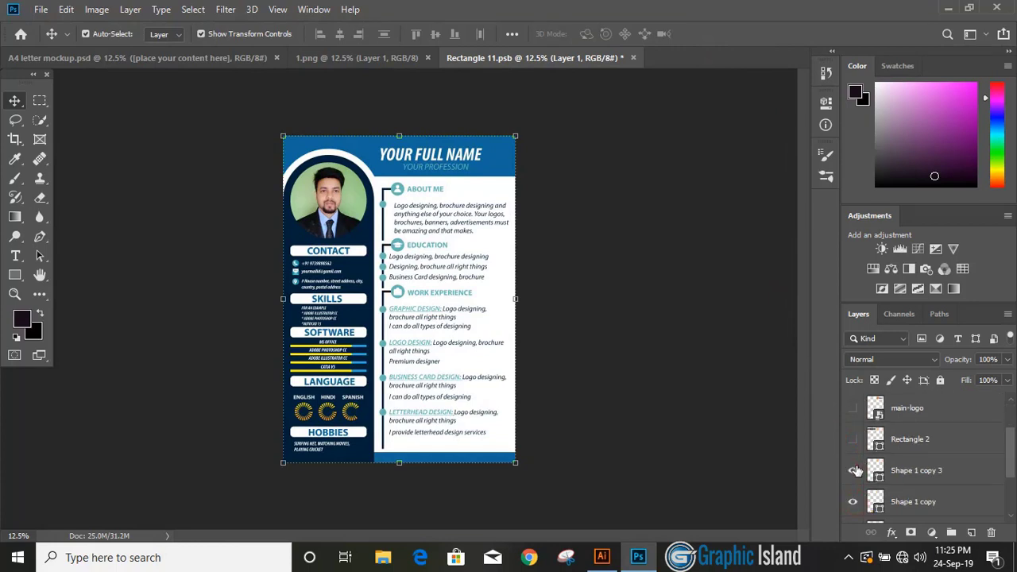
pyautogui.click(854, 501)
pyautogui.scroll(-3, 865, 476)
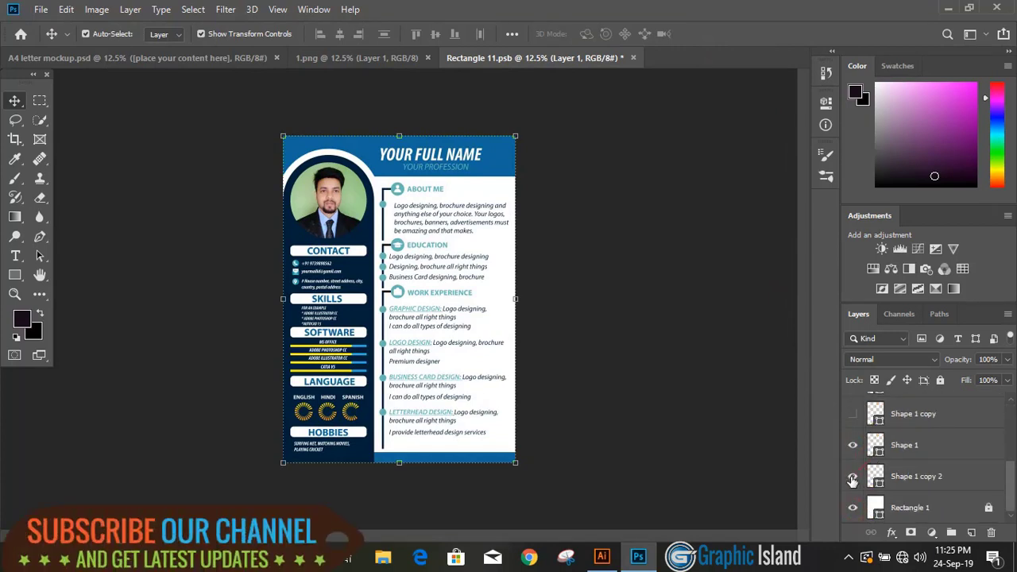
pyautogui.click(633, 58)
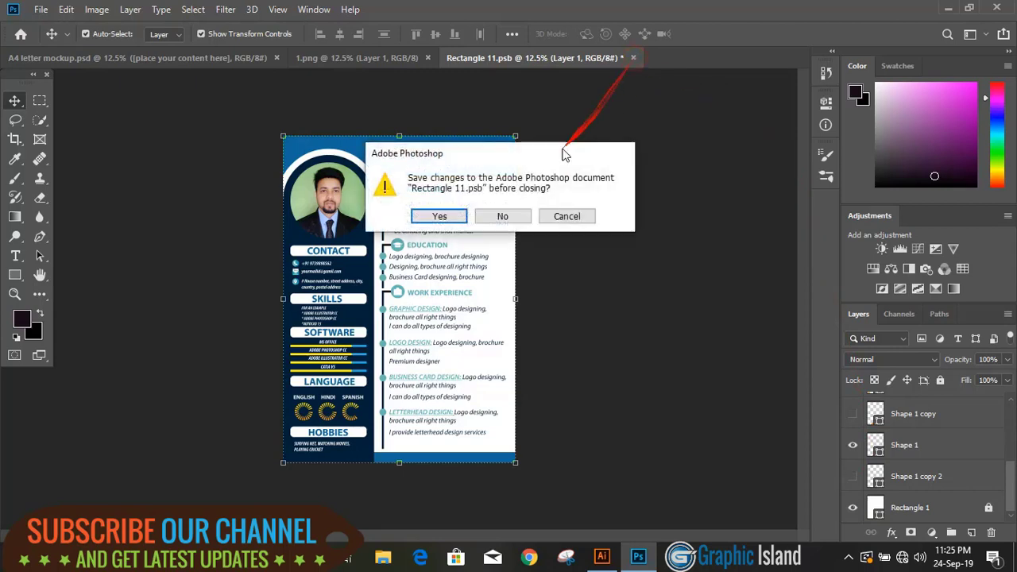
pyautogui.click(439, 217)
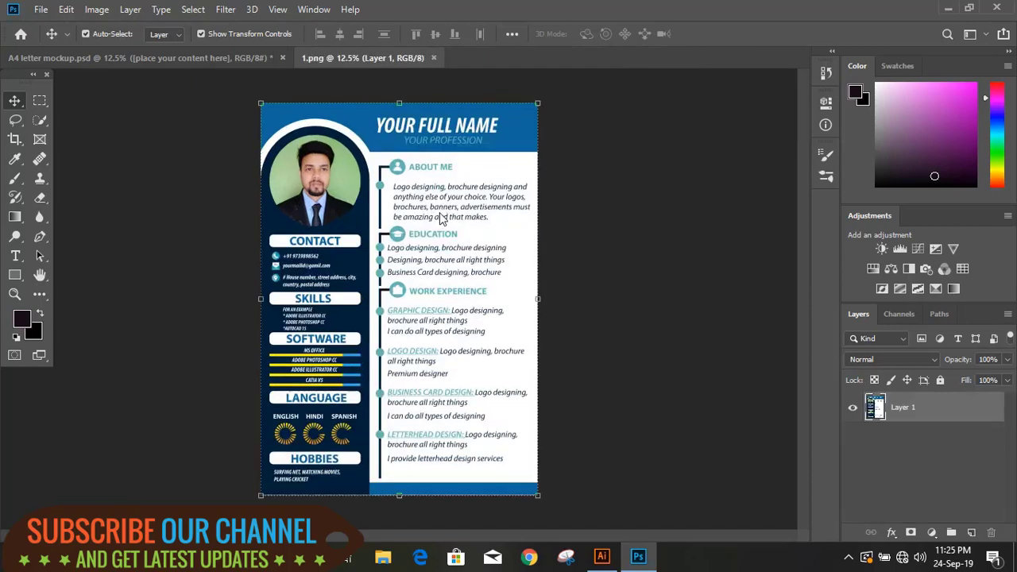
# Switch to the A4 letter mockup.psd document and deselect to view the finished mockup.
pyautogui.click(176, 59)
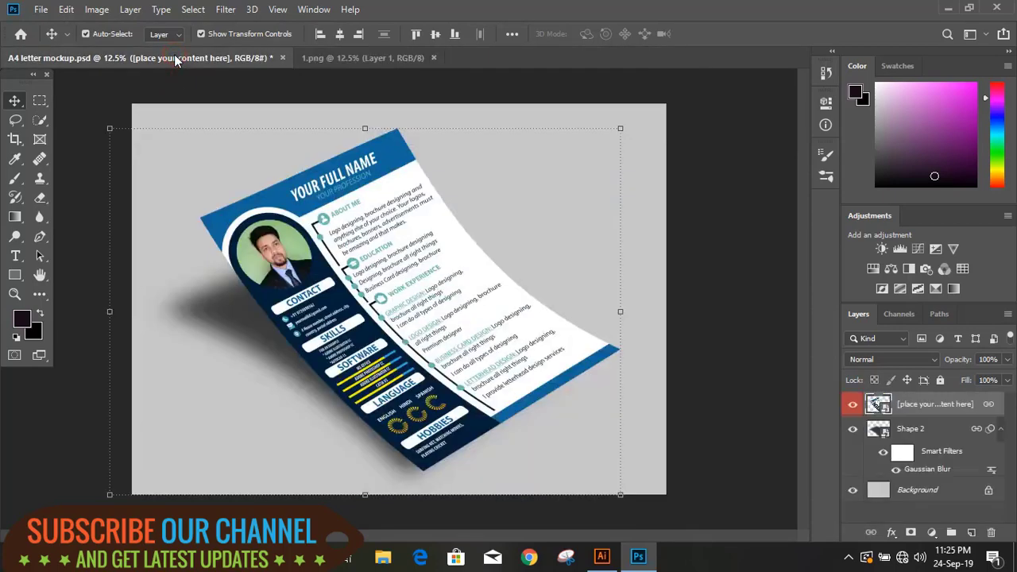
pyautogui.click(720, 218)
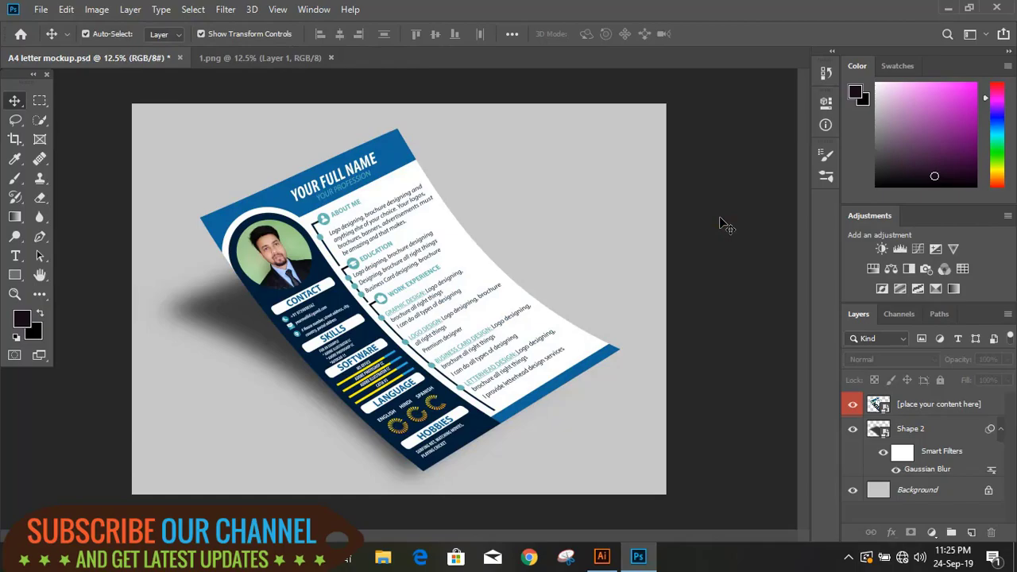